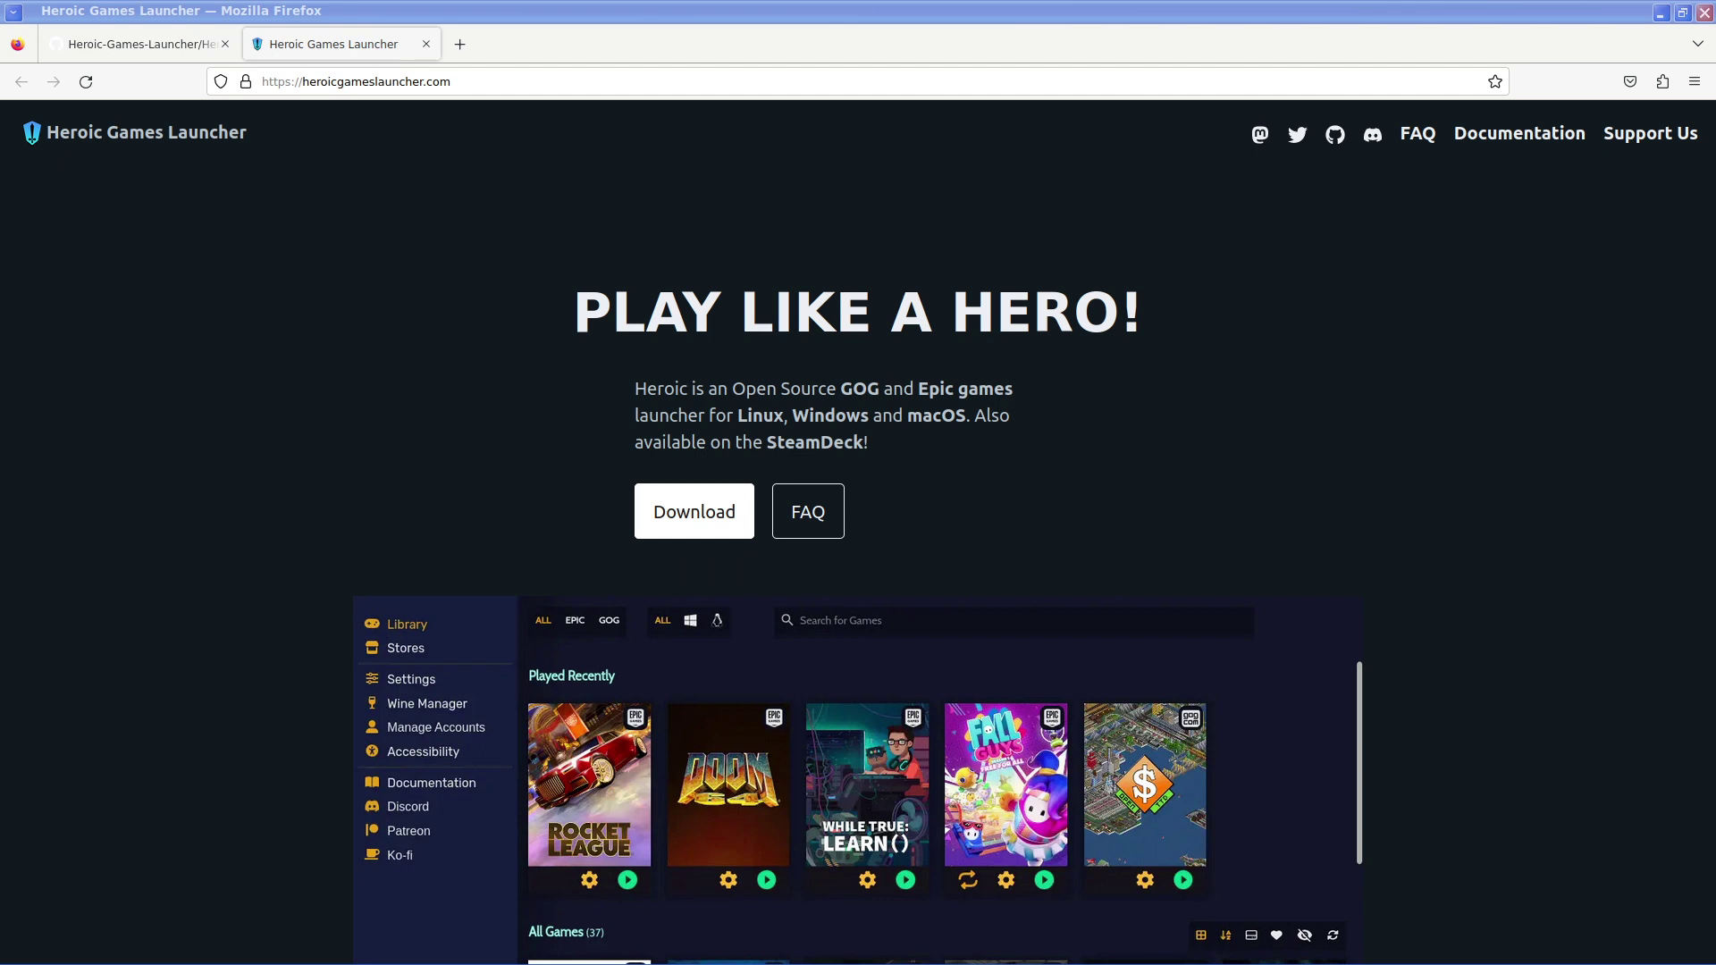
# Look through the Heroic Games Launcher home page, from the introduction down to the Platform Selection feature
pyautogui.click(1113, 416)
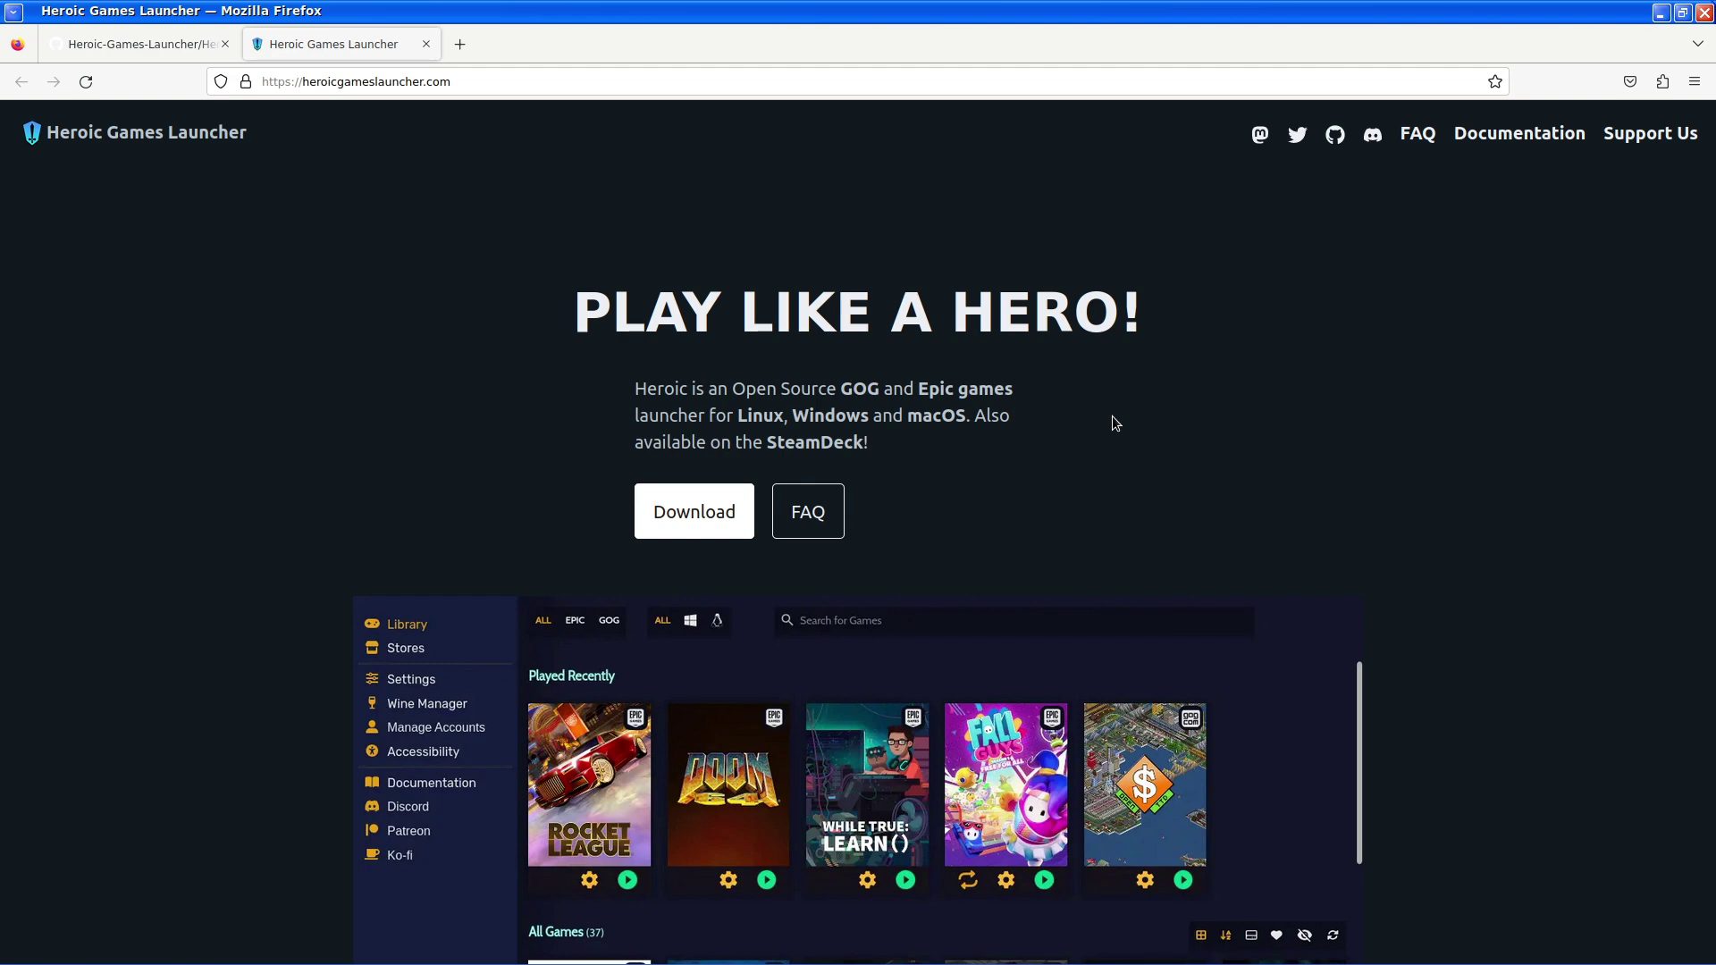
pyautogui.scroll(-2, 1115, 422)
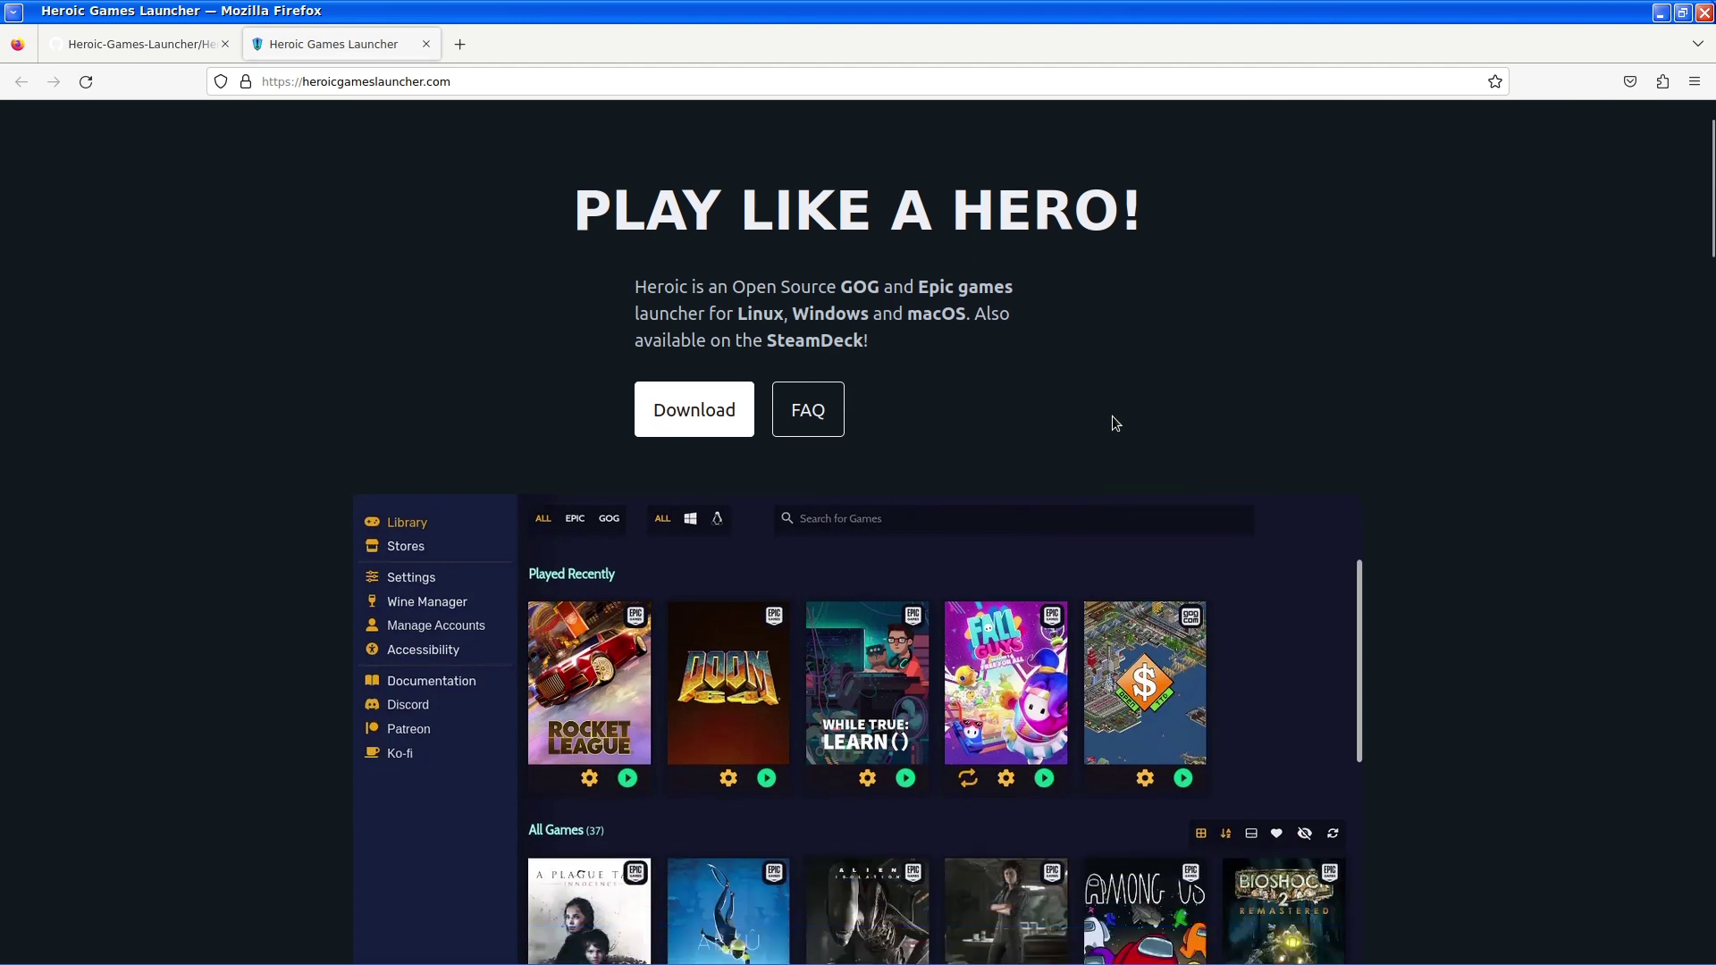
pyautogui.scroll(-2, 1112, 420)
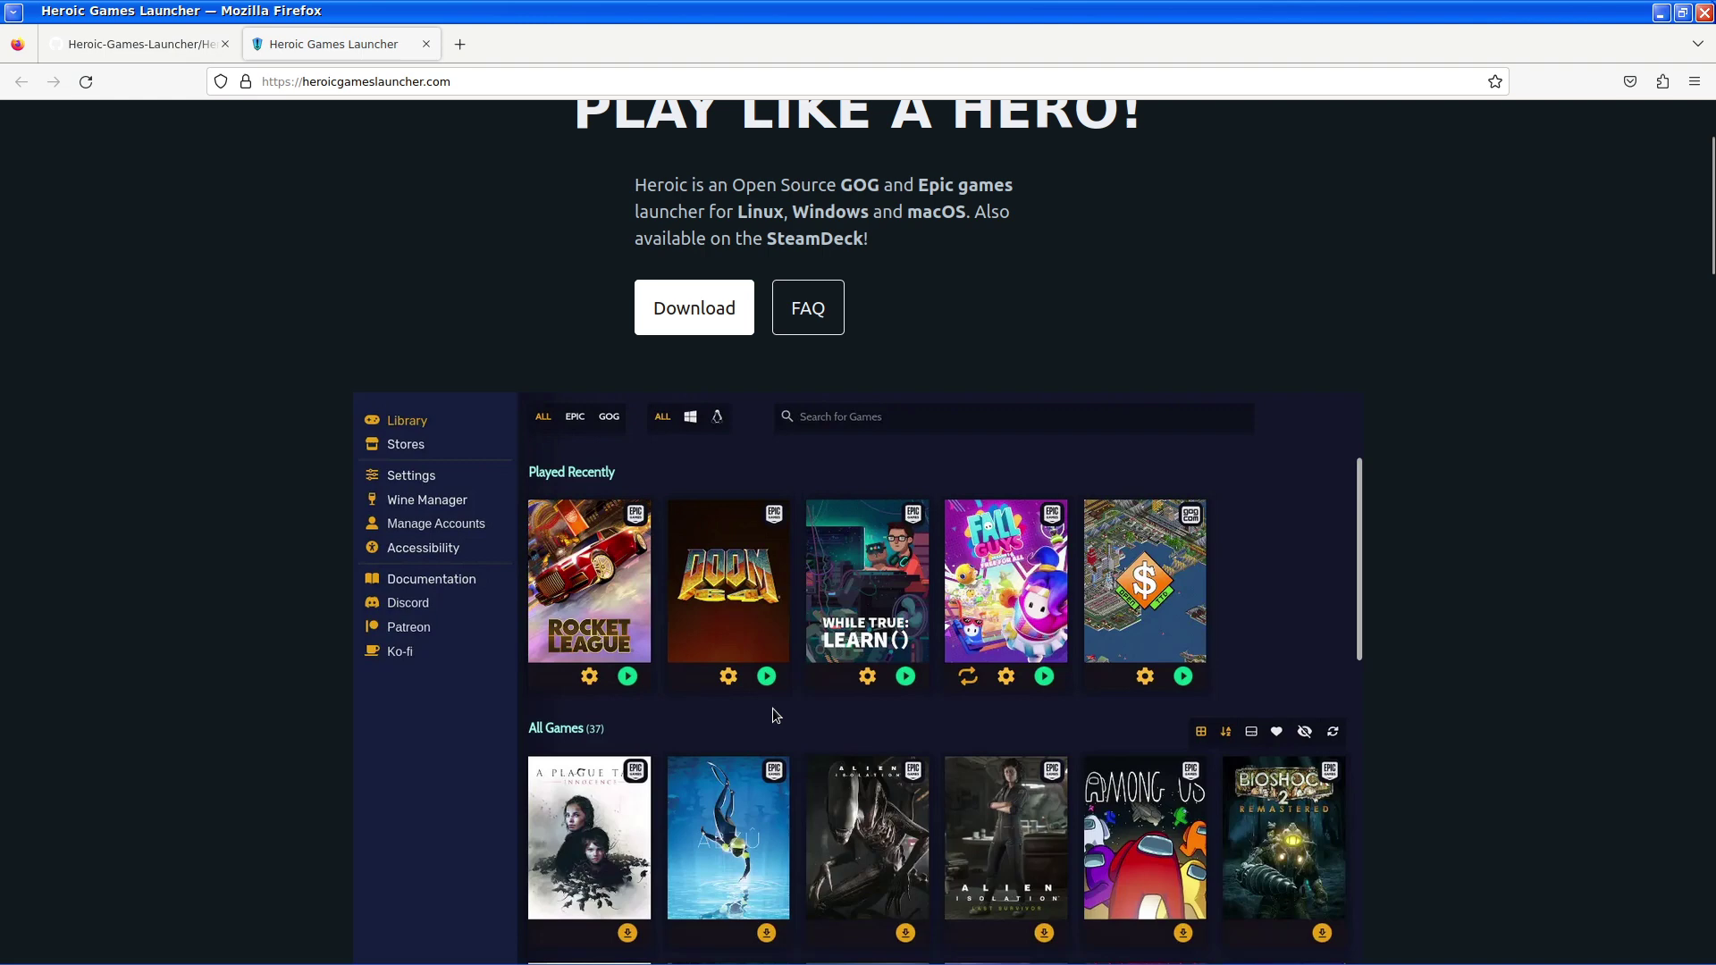
pyautogui.scroll(-3, 772, 708)
pyautogui.scroll(-2, 773, 715)
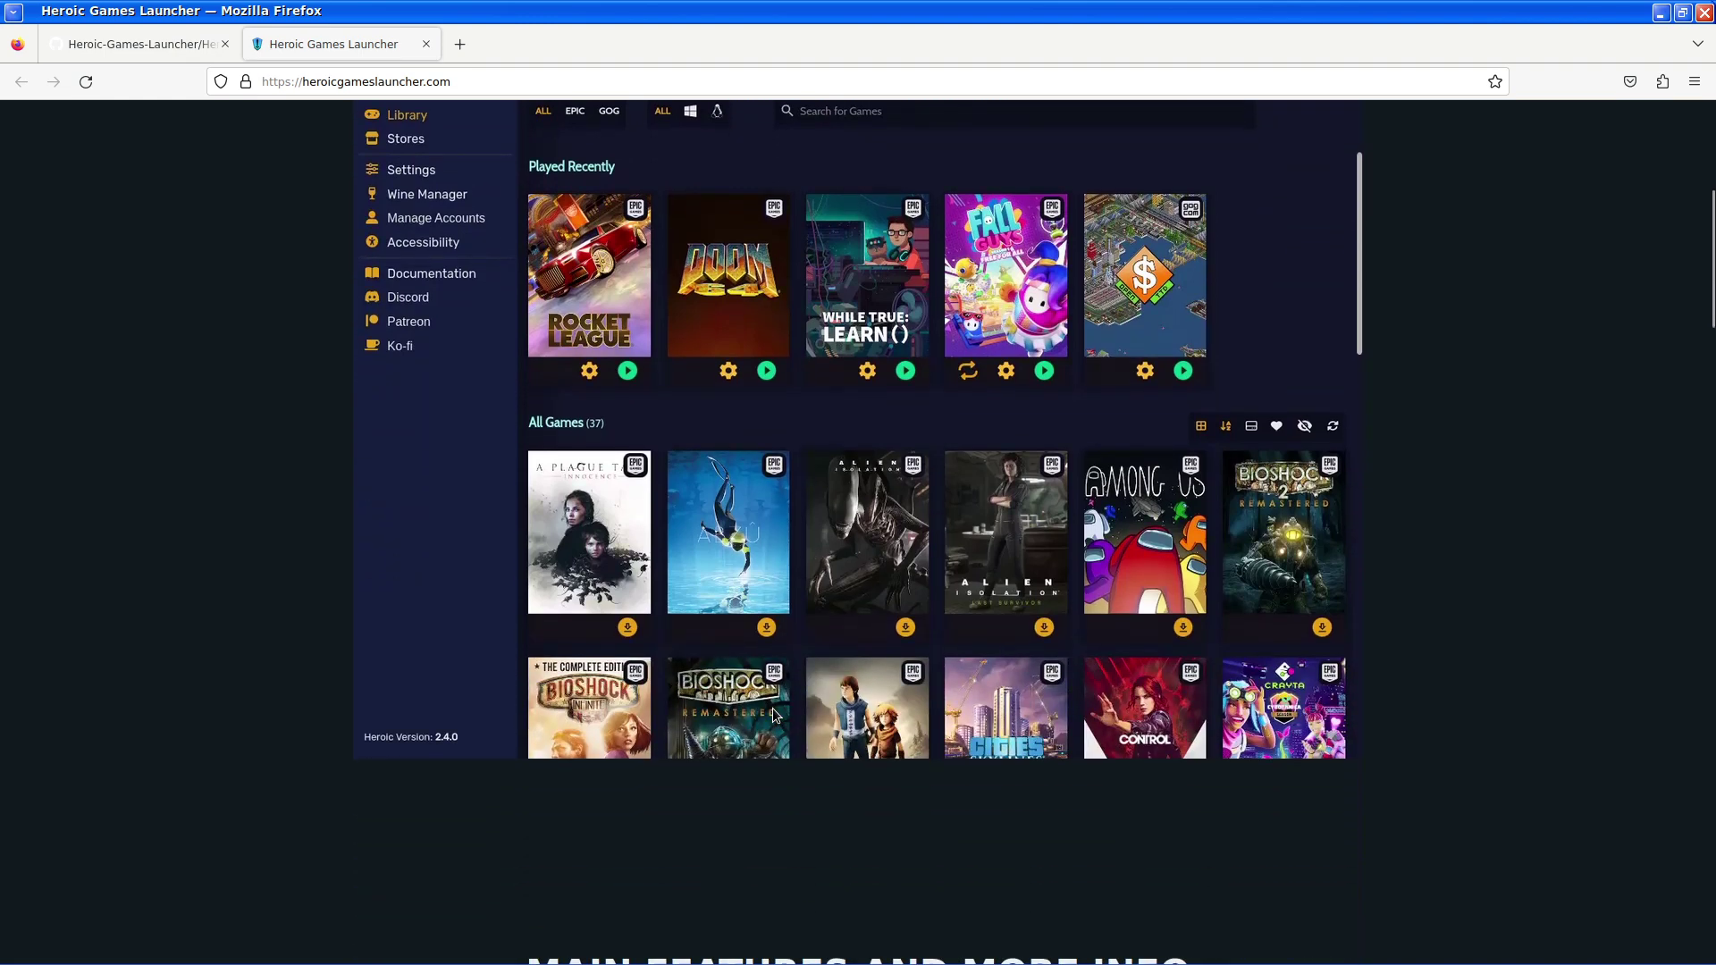
pyautogui.scroll(2, 773, 708)
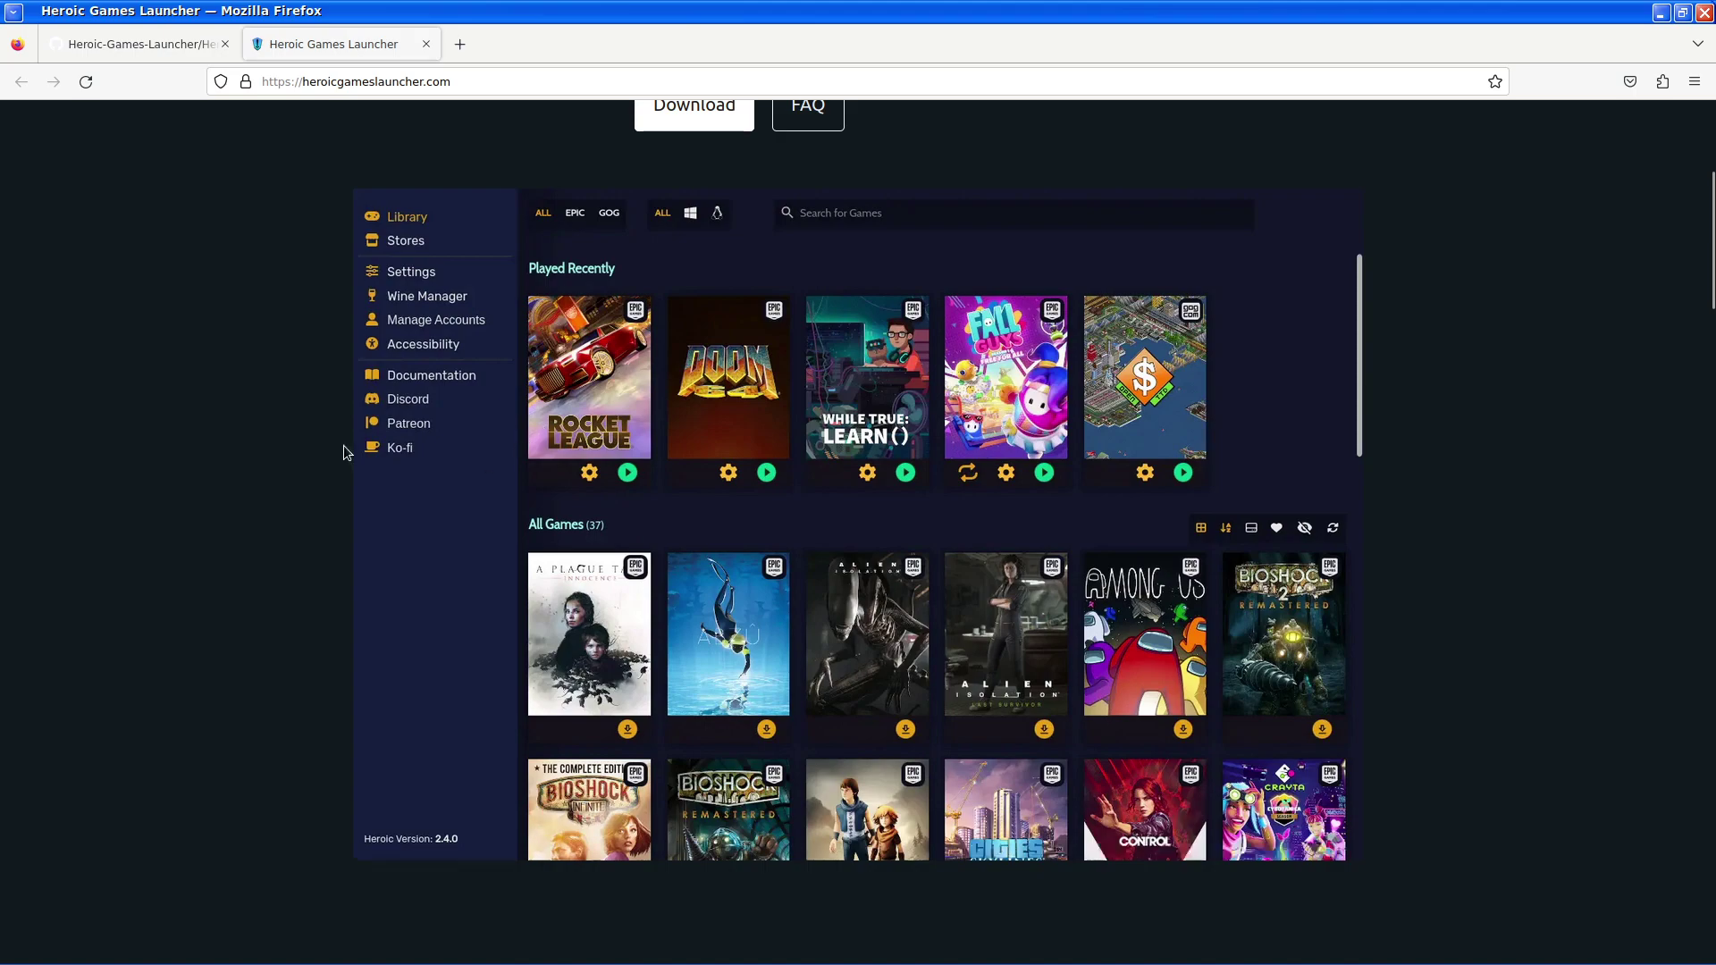
pyautogui.scroll(-6, 343, 447)
pyautogui.scroll(-10, 343, 453)
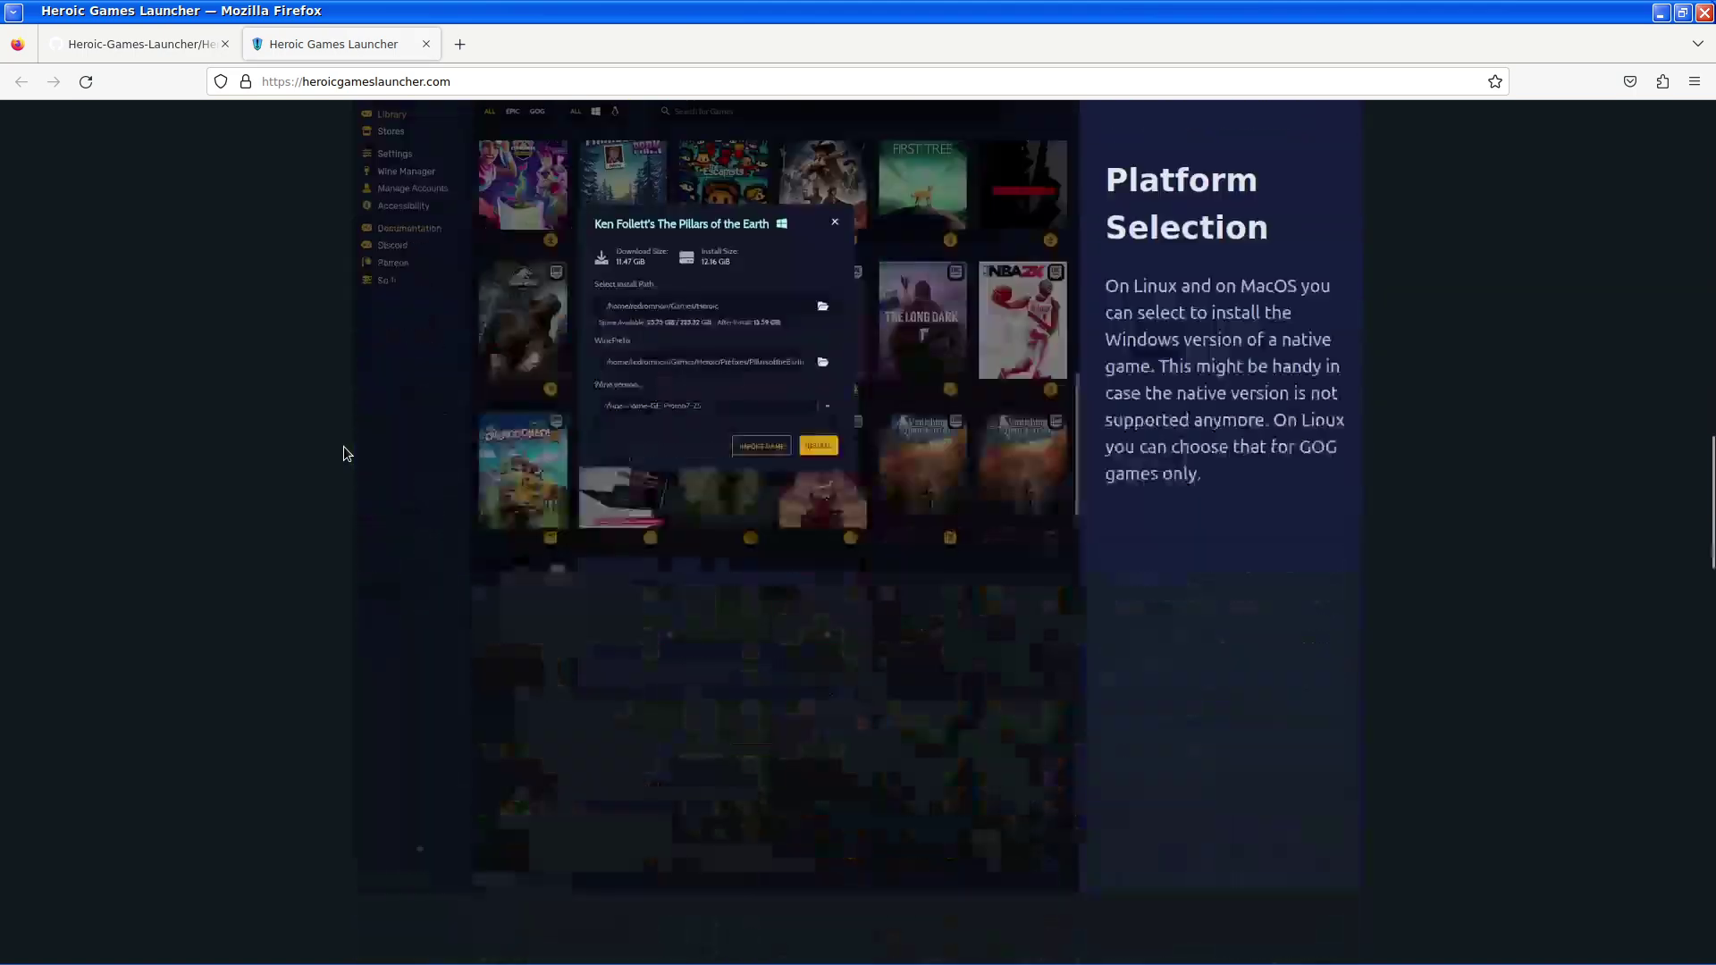
pyautogui.scroll(16, 344, 447)
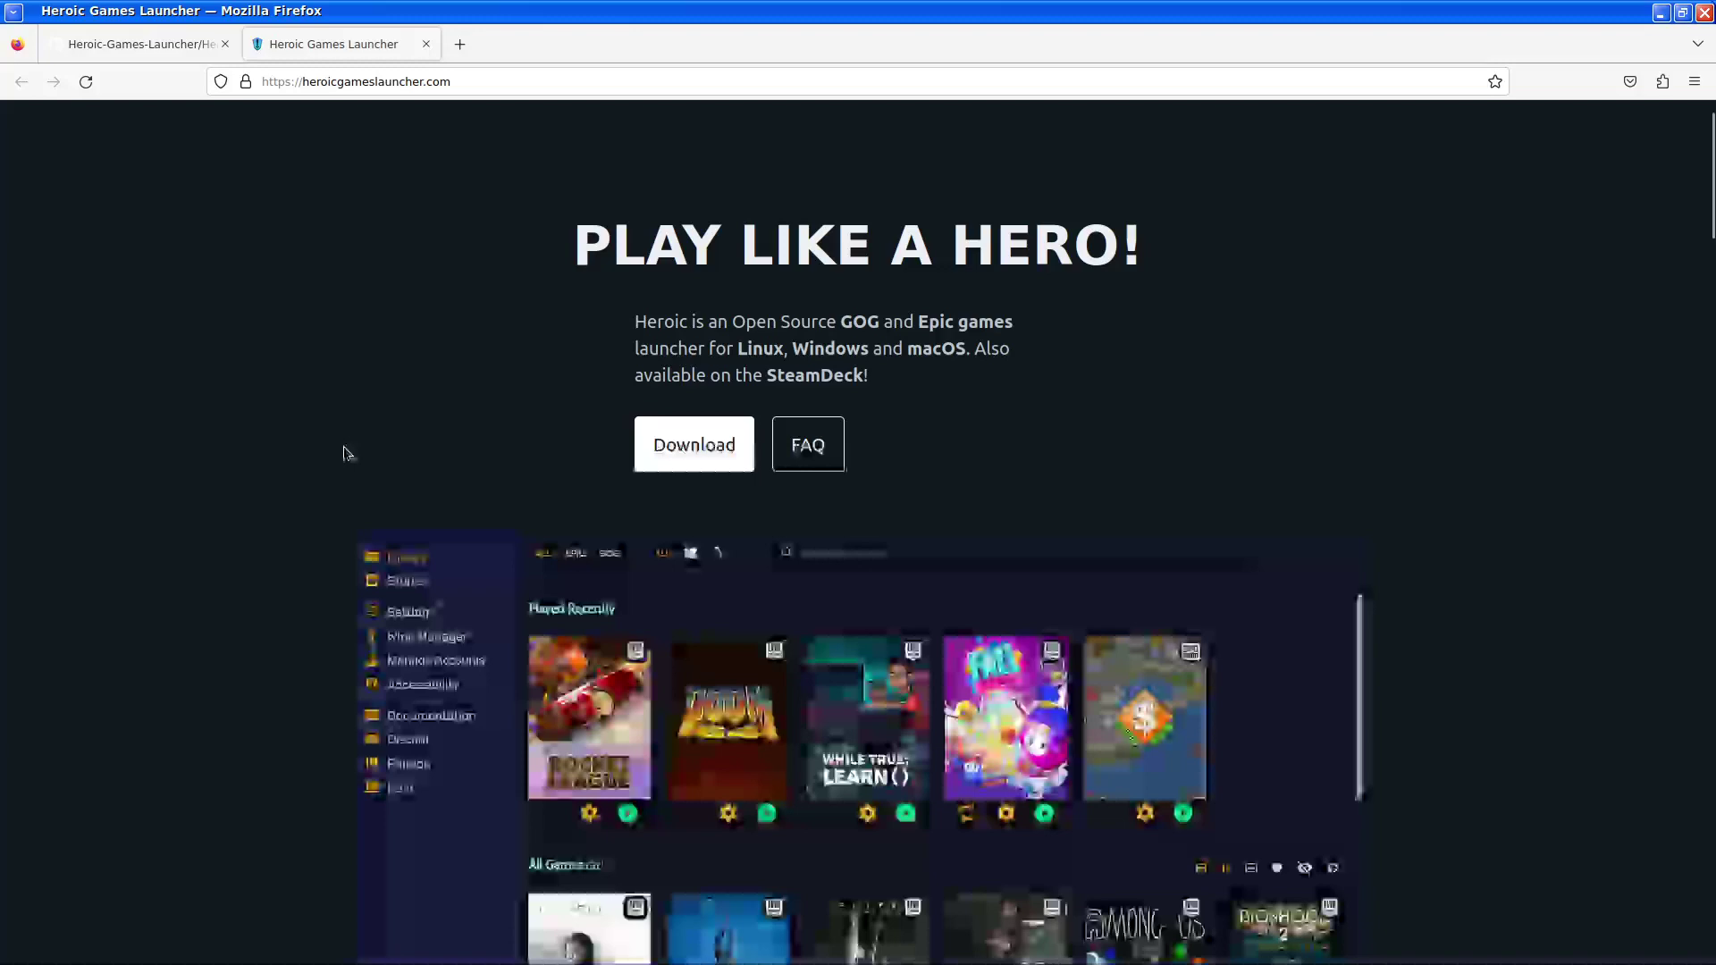
# Search for "heroic games" in a new browser tab and open the HeroicGamesLauncher repository on GitHub
pyautogui.click(54, 43)
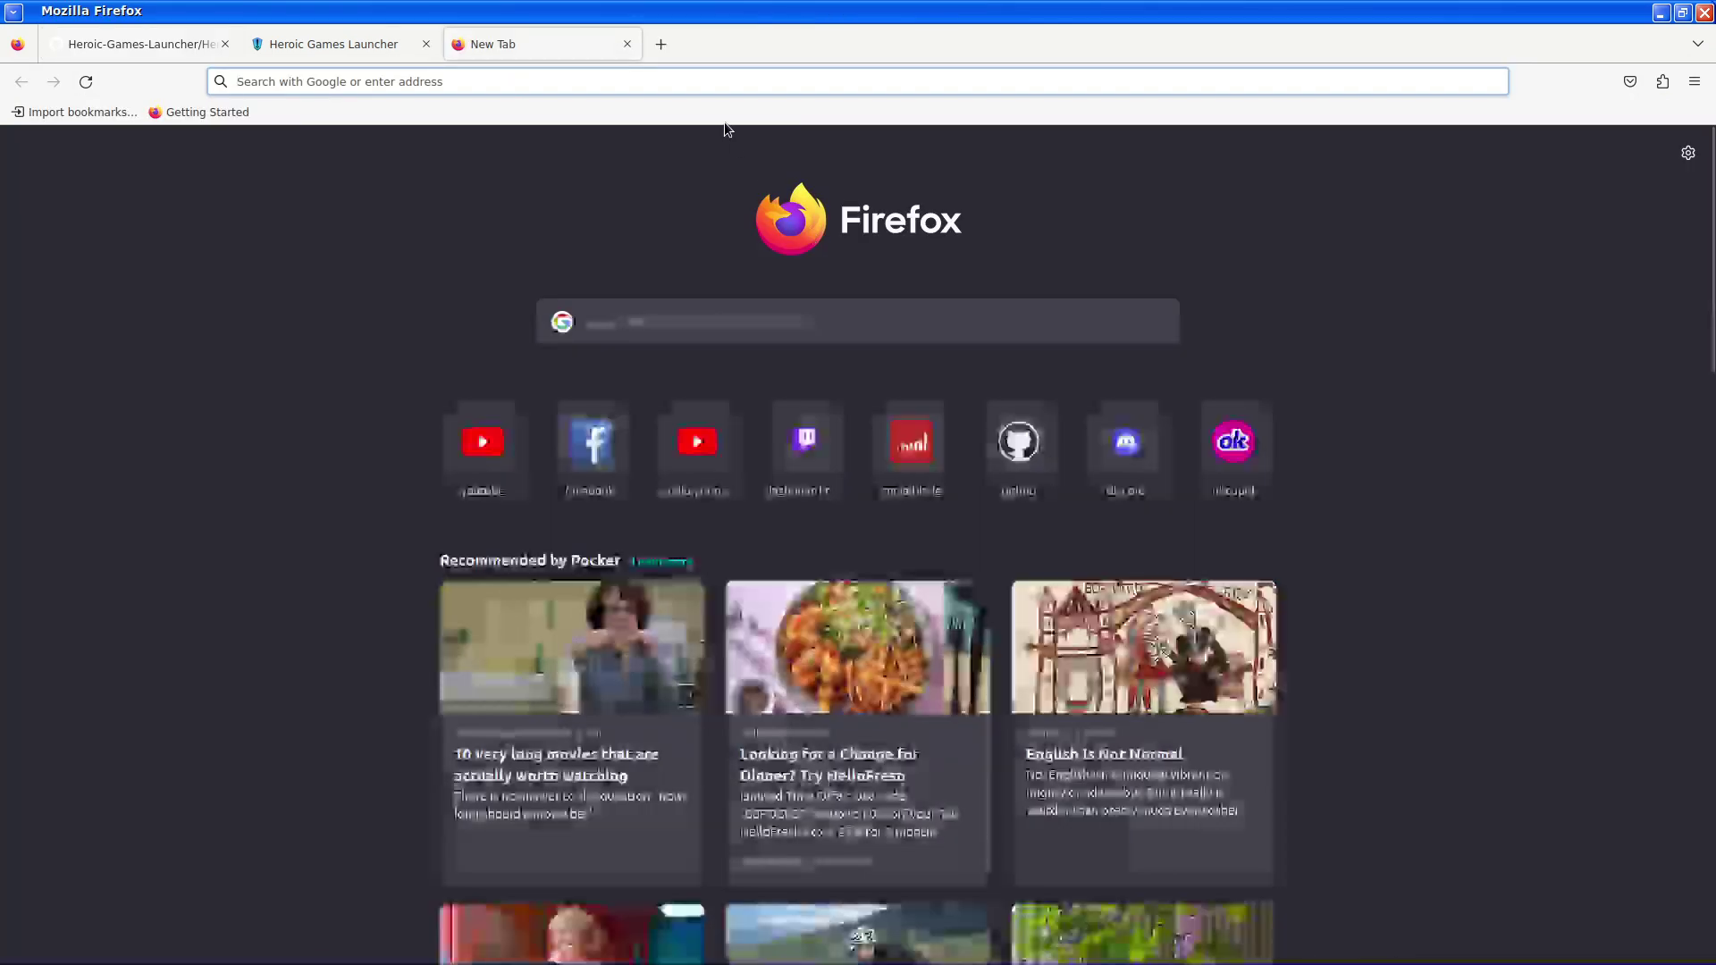
pyautogui.write('hgeo')
pyautogui.press('BackSpace')
pyautogui.press('BackSpace')
pyautogui.press('BackSpace')
pyautogui.write('eroic')
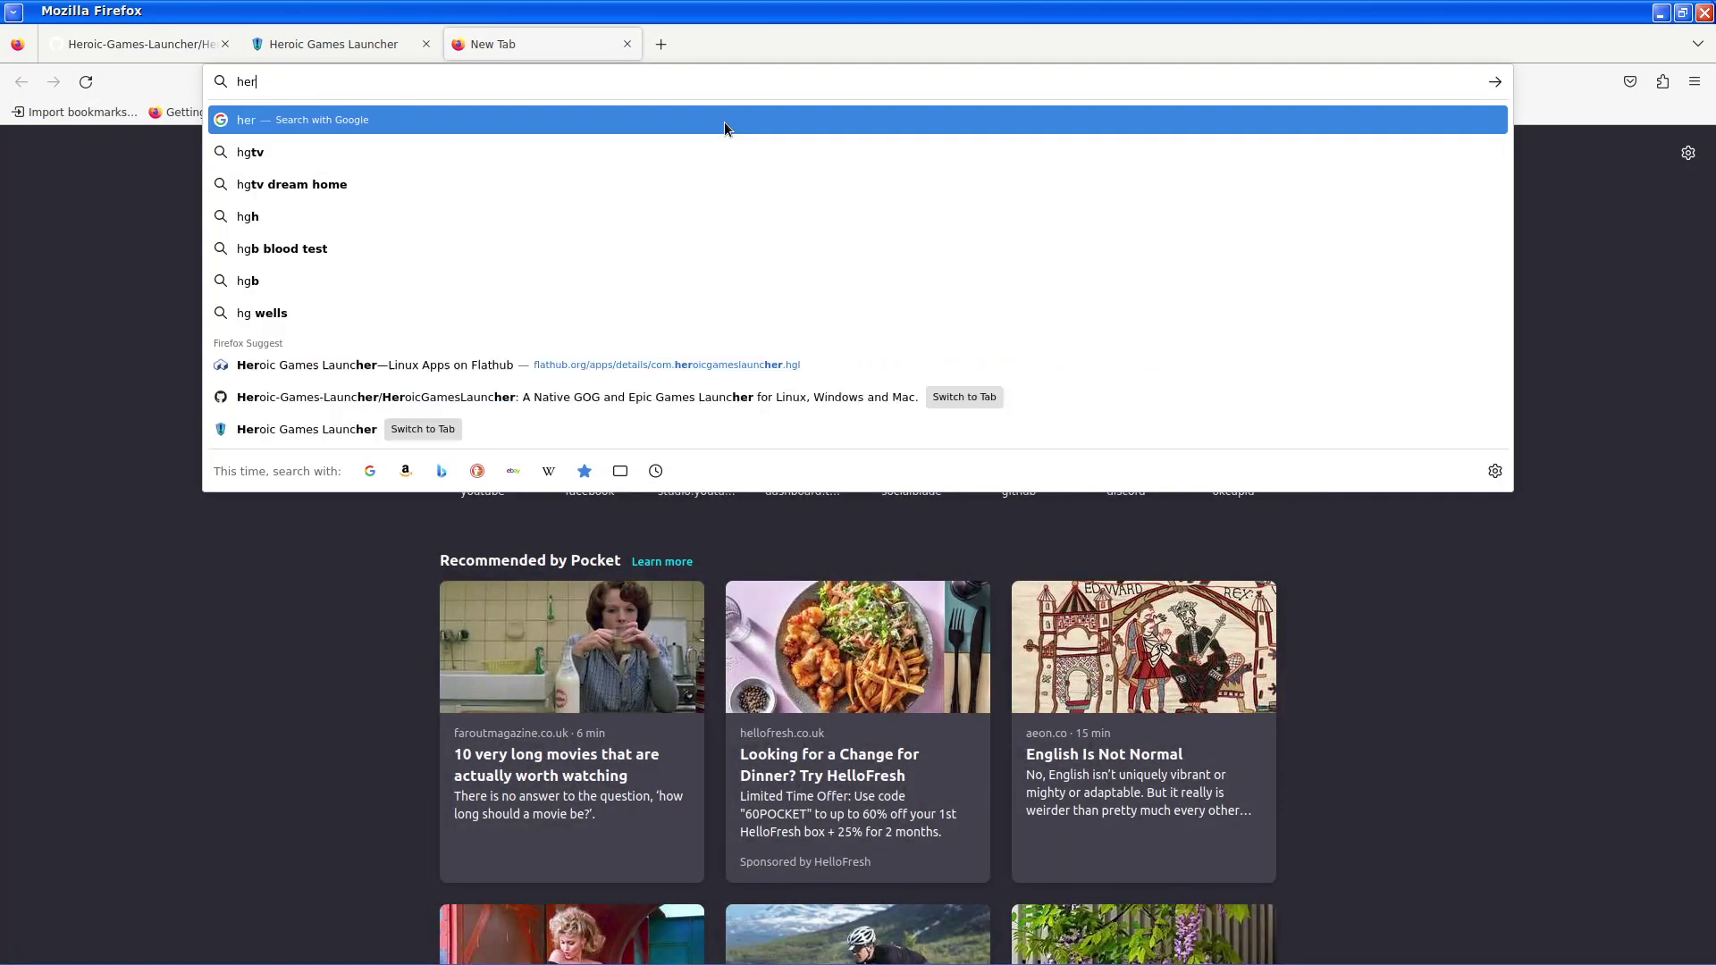
pyautogui.write(' games')
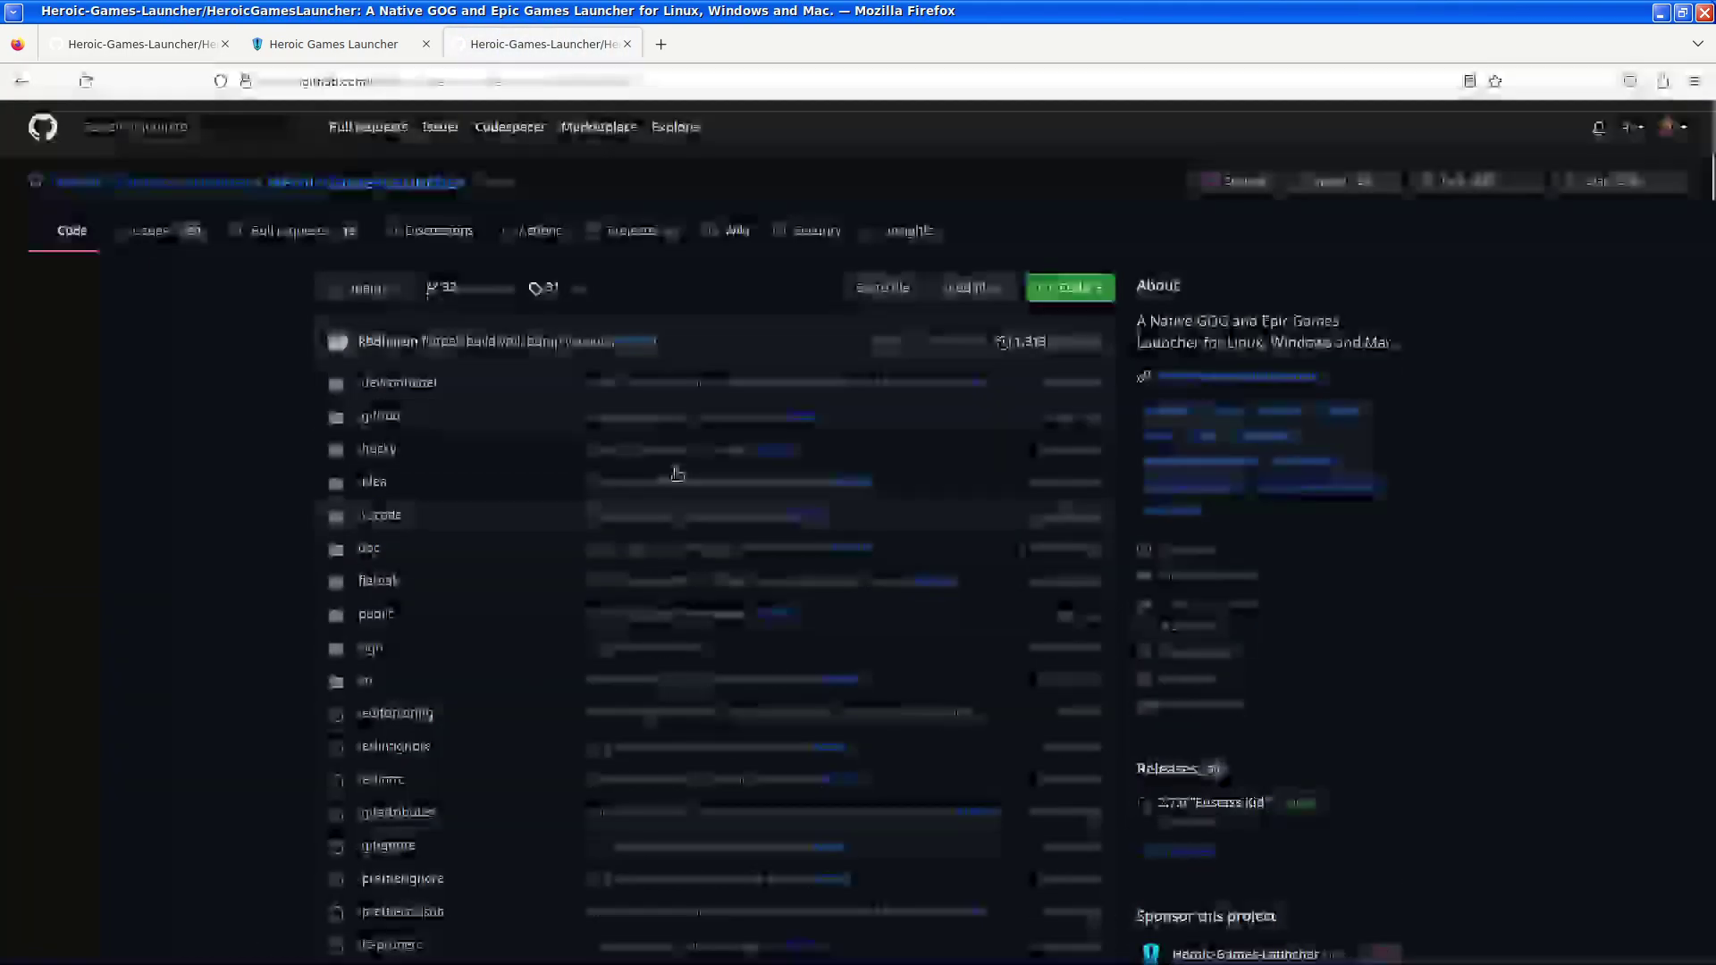
# Open the Flathub page linked under the Linux Flatpak installation instructions in the repository's README
pyautogui.scroll(-10, 533, 526)
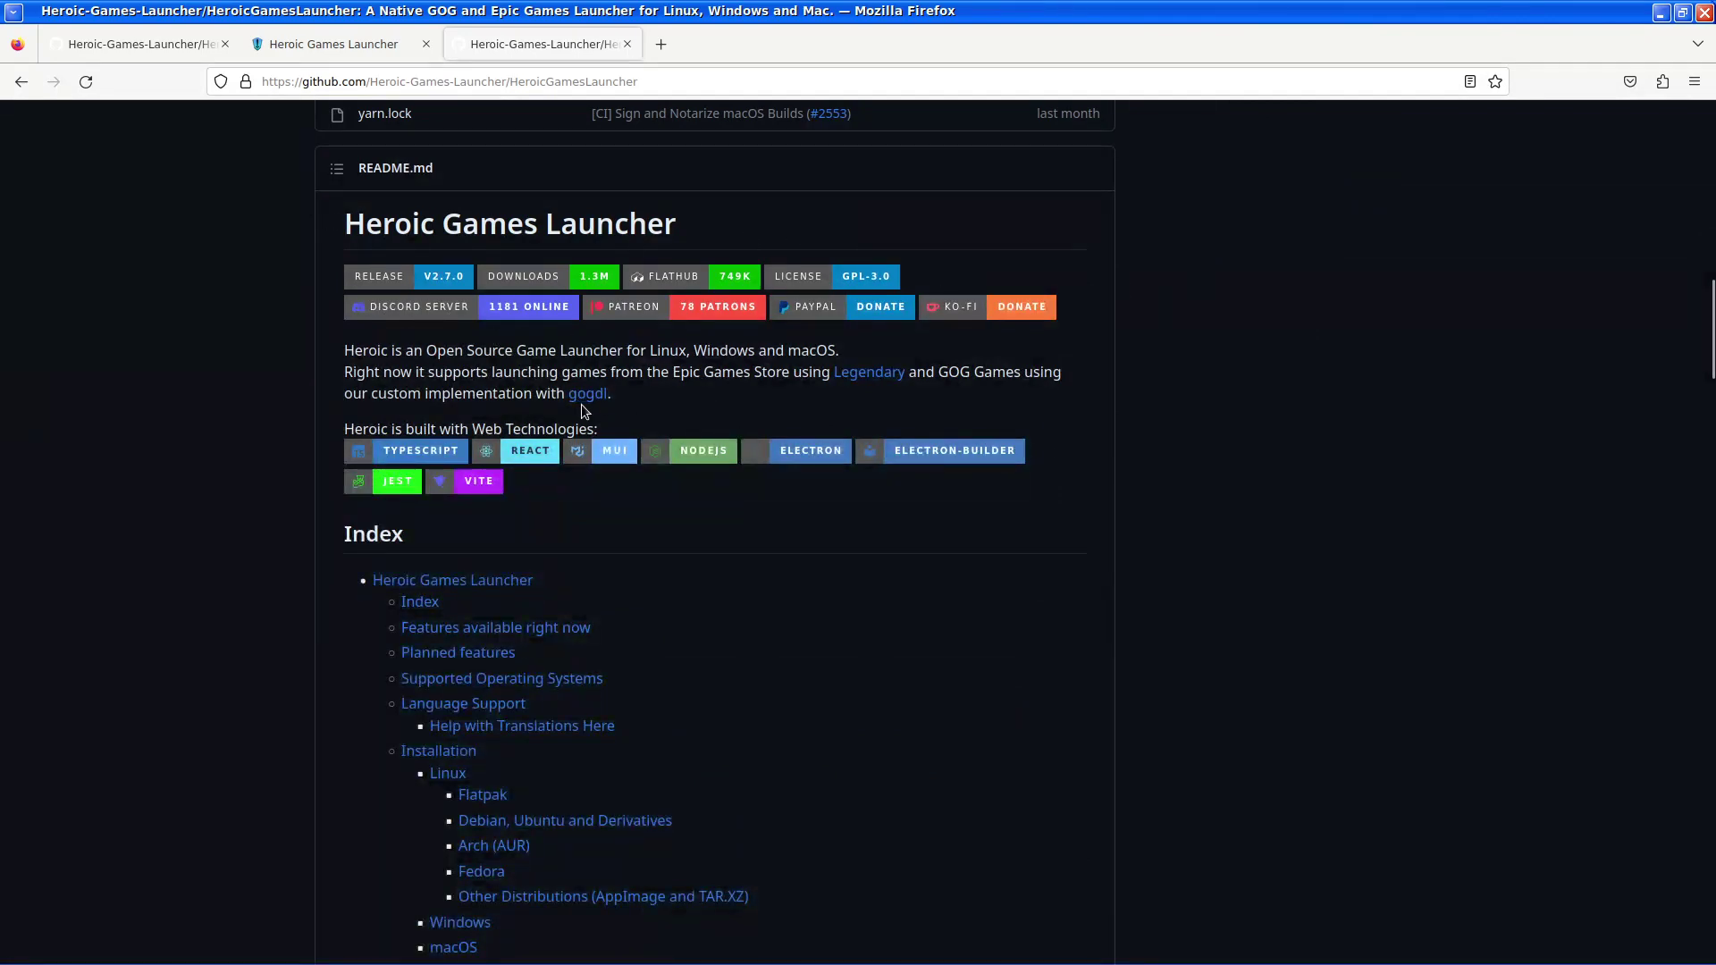
pyautogui.scroll(-1, 370, 291)
pyautogui.scroll(-15, 370, 291)
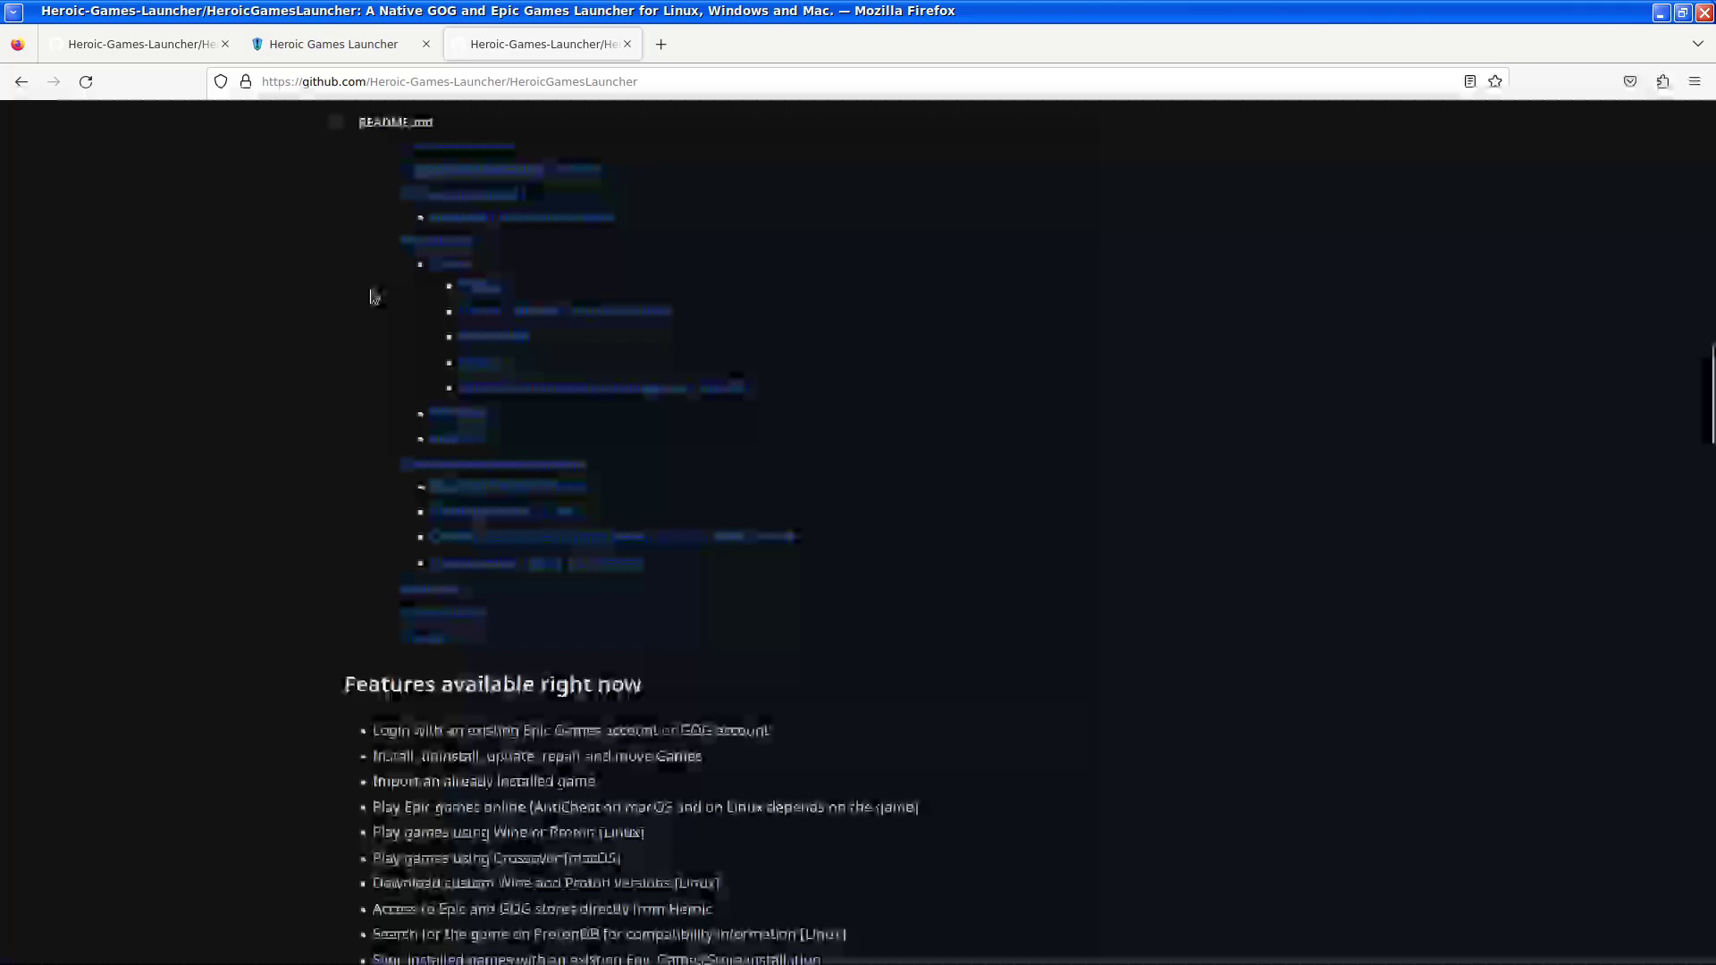
pyautogui.scroll(-2, 373, 295)
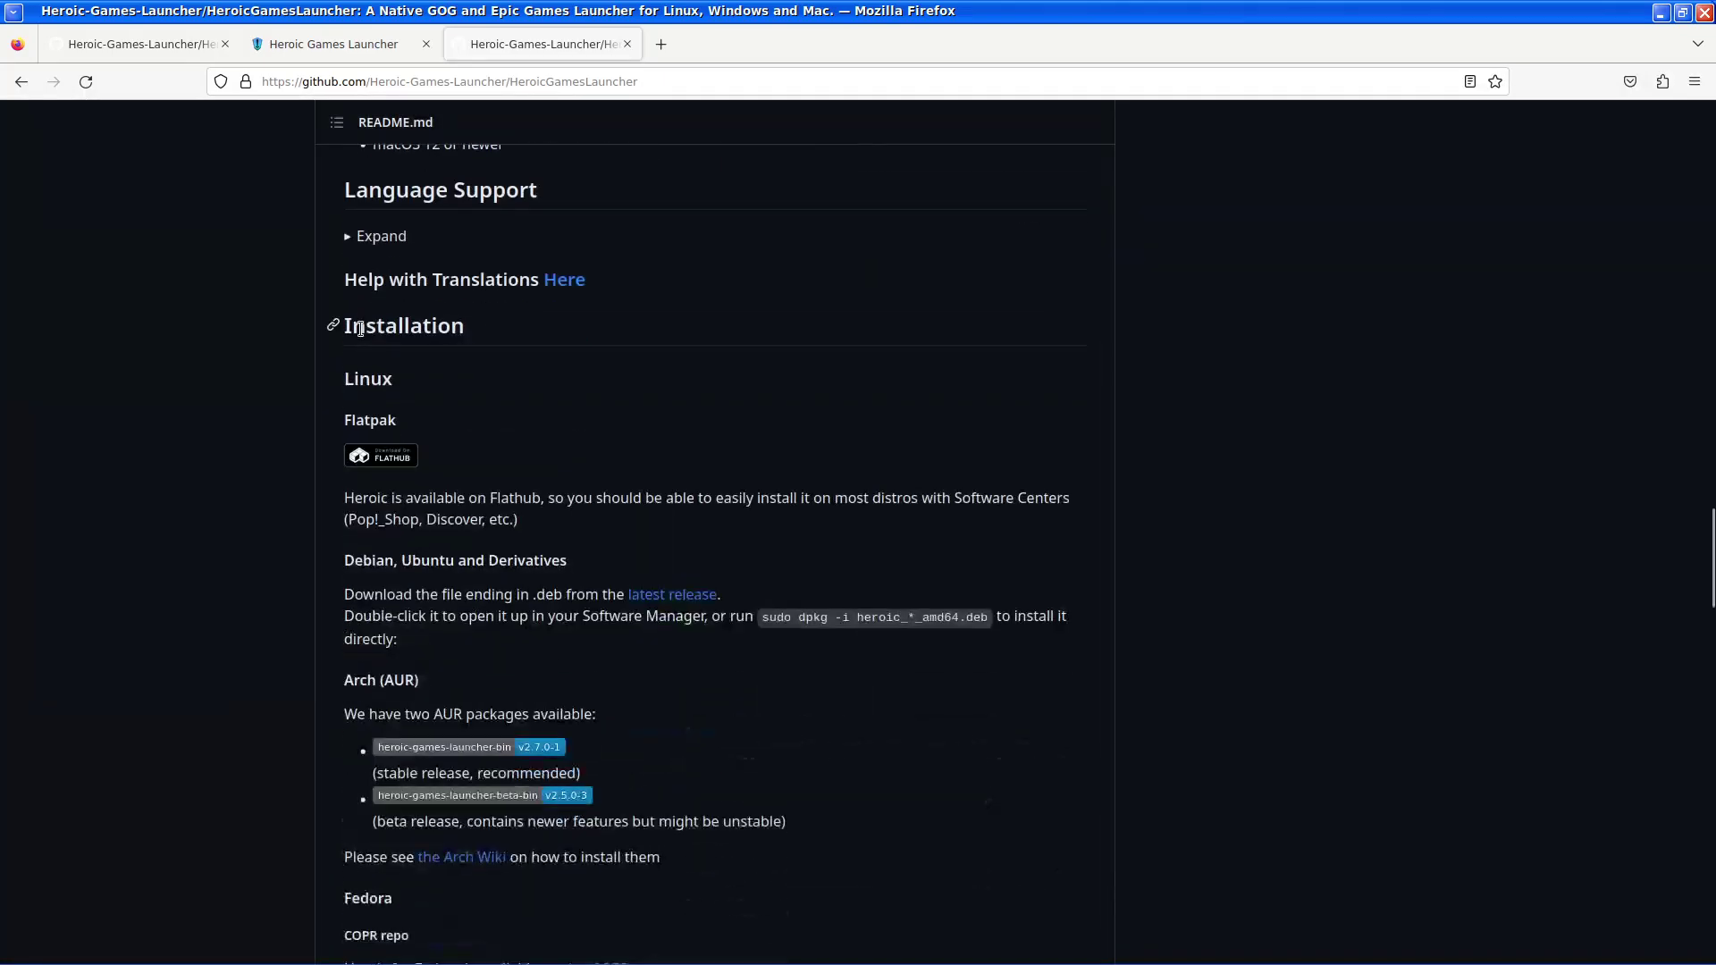
pyautogui.scroll(1, 339, 329)
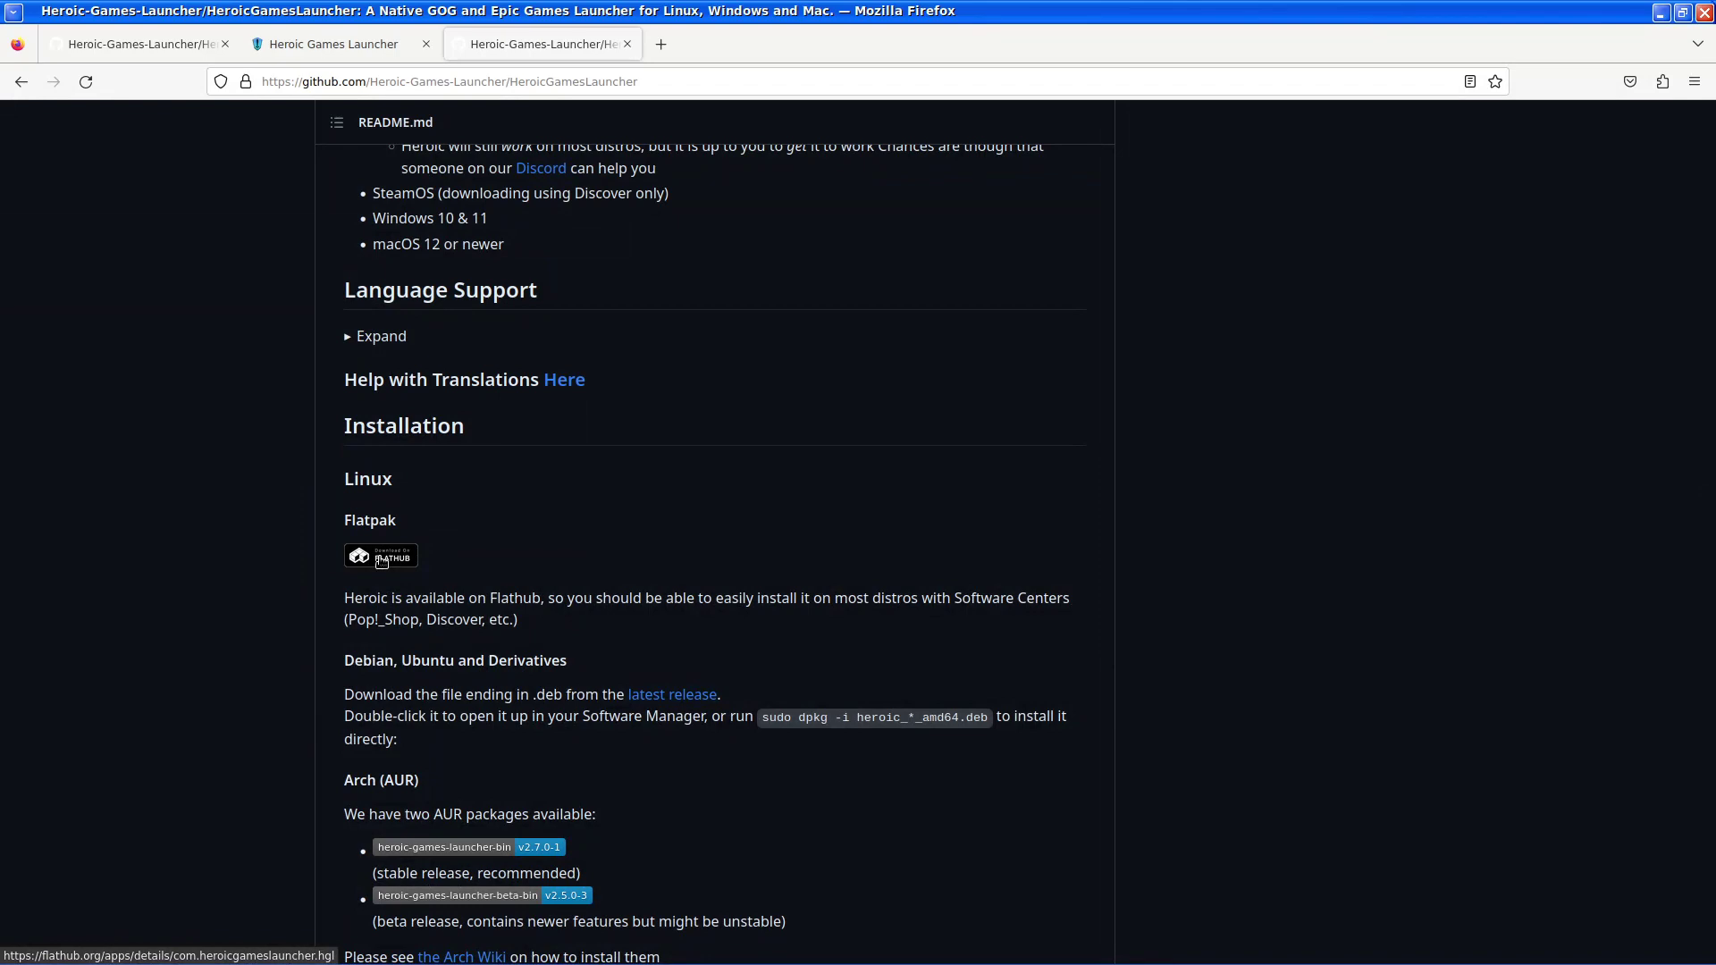
pyautogui.click(381, 561)
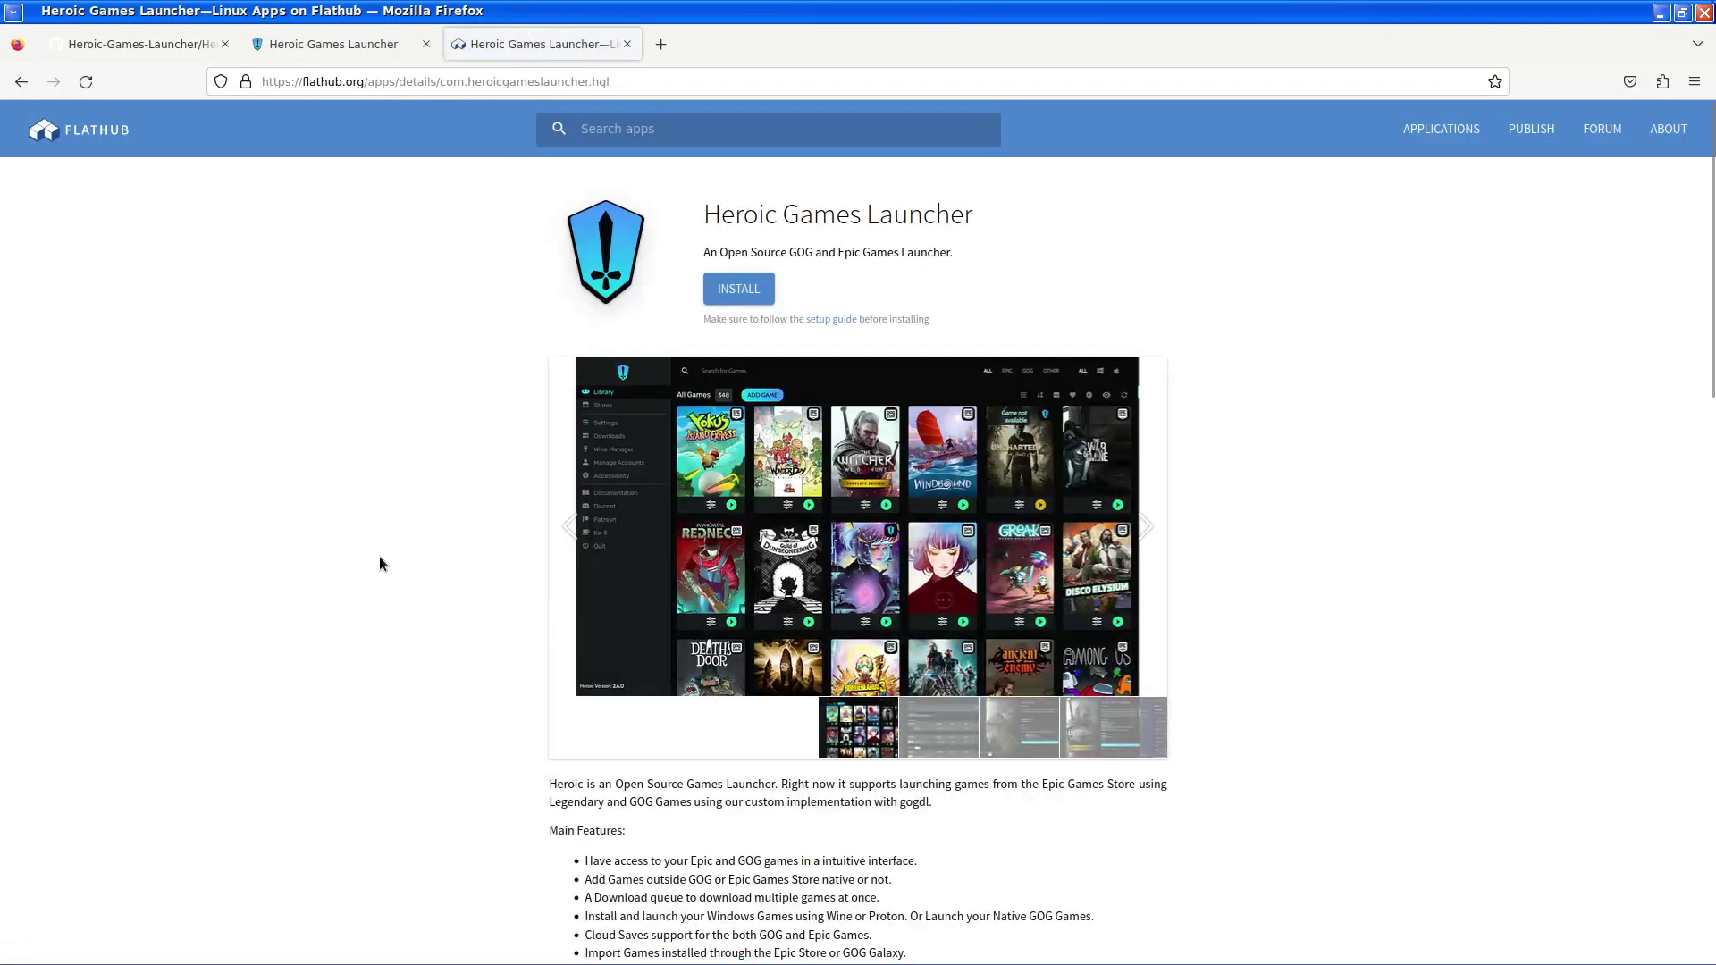
# Download the launcher's flatpakref file from Flathub and look over the page's features, changes and command line instructions
pyautogui.click(729, 291)
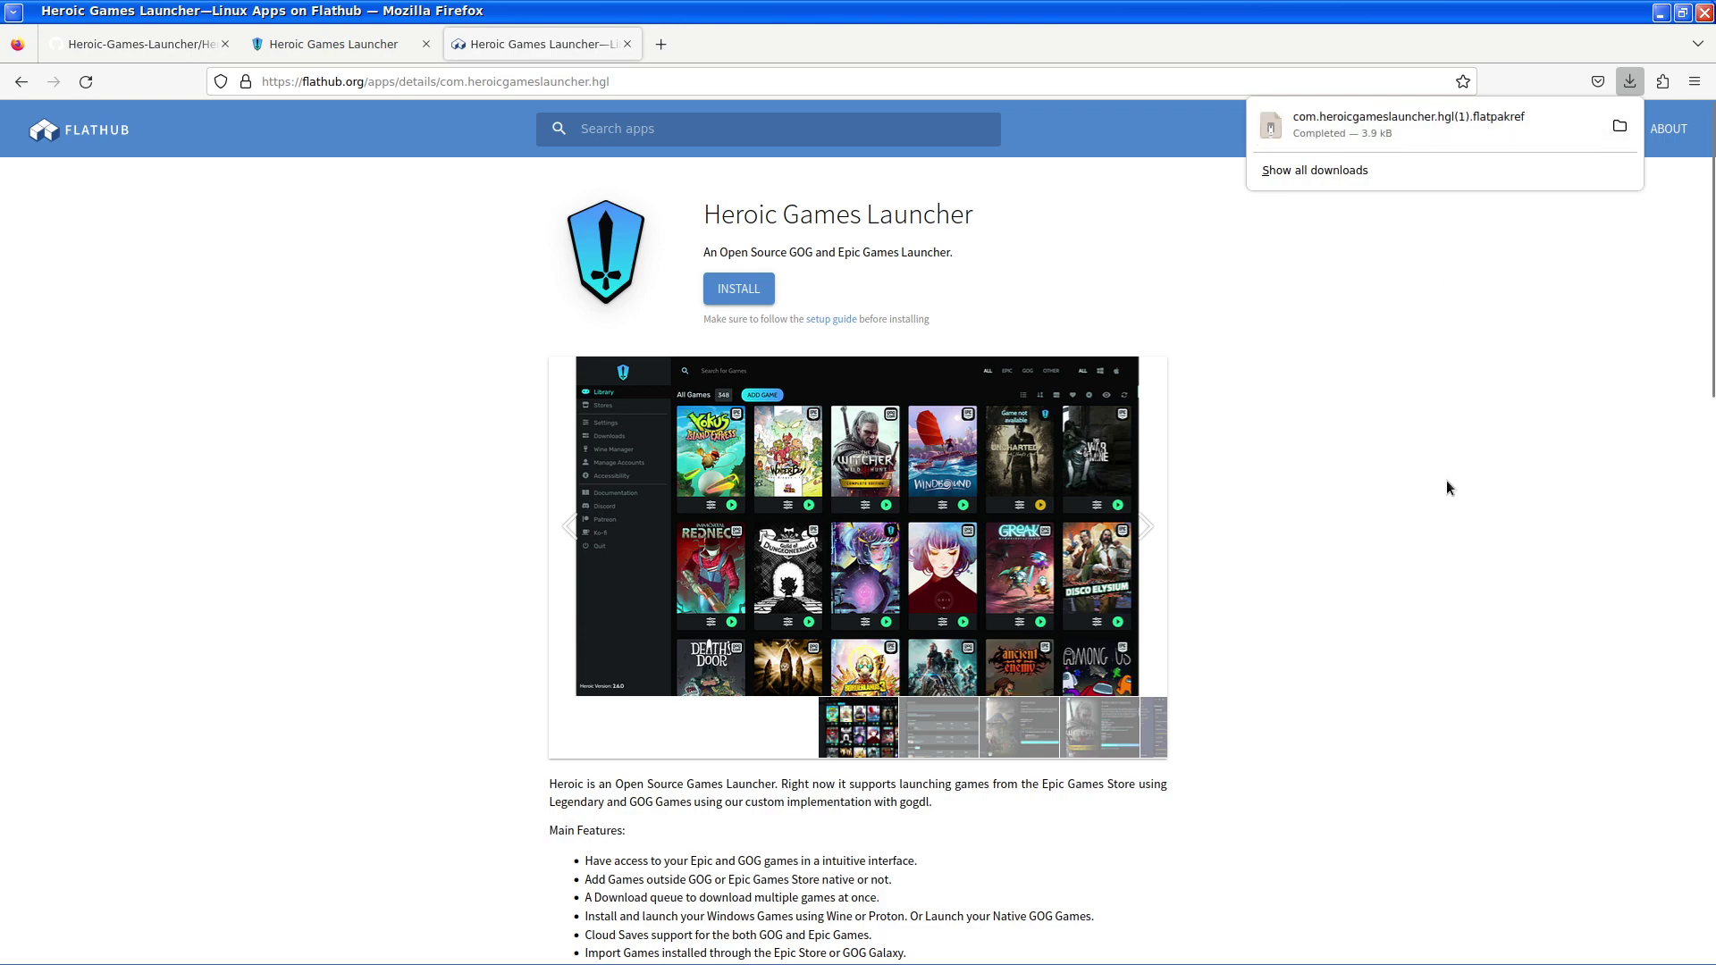
pyautogui.click(1448, 509)
pyautogui.scroll(-4, 1413, 496)
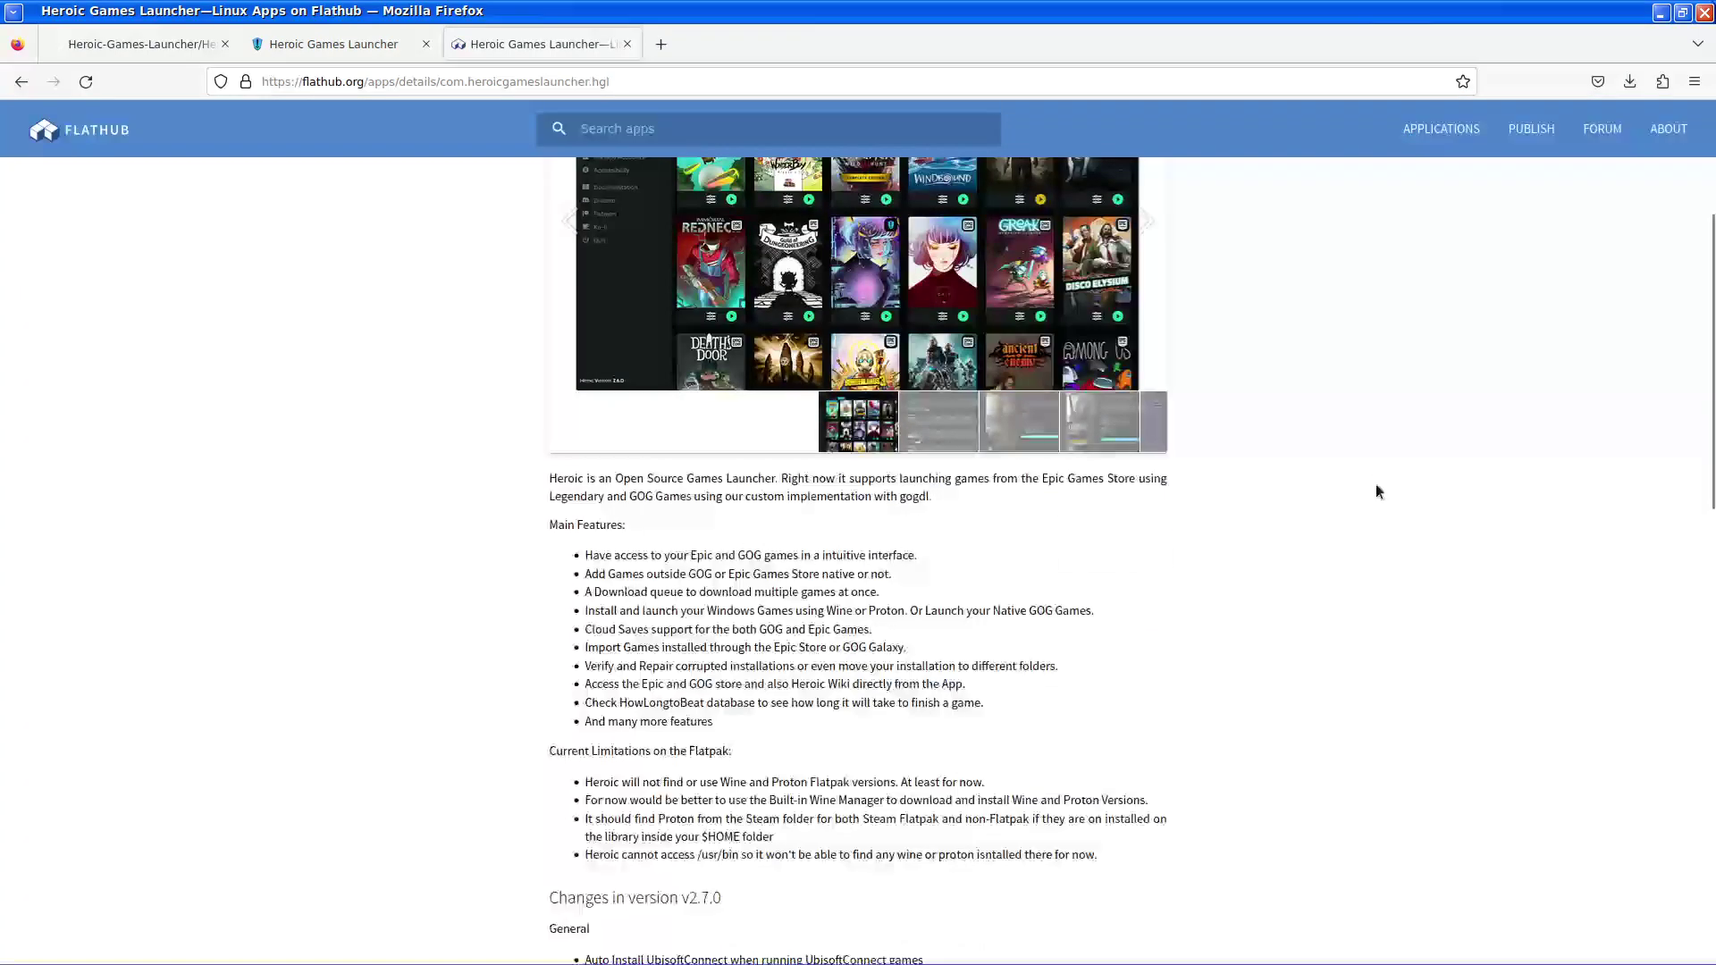
pyautogui.scroll(-8, 1375, 485)
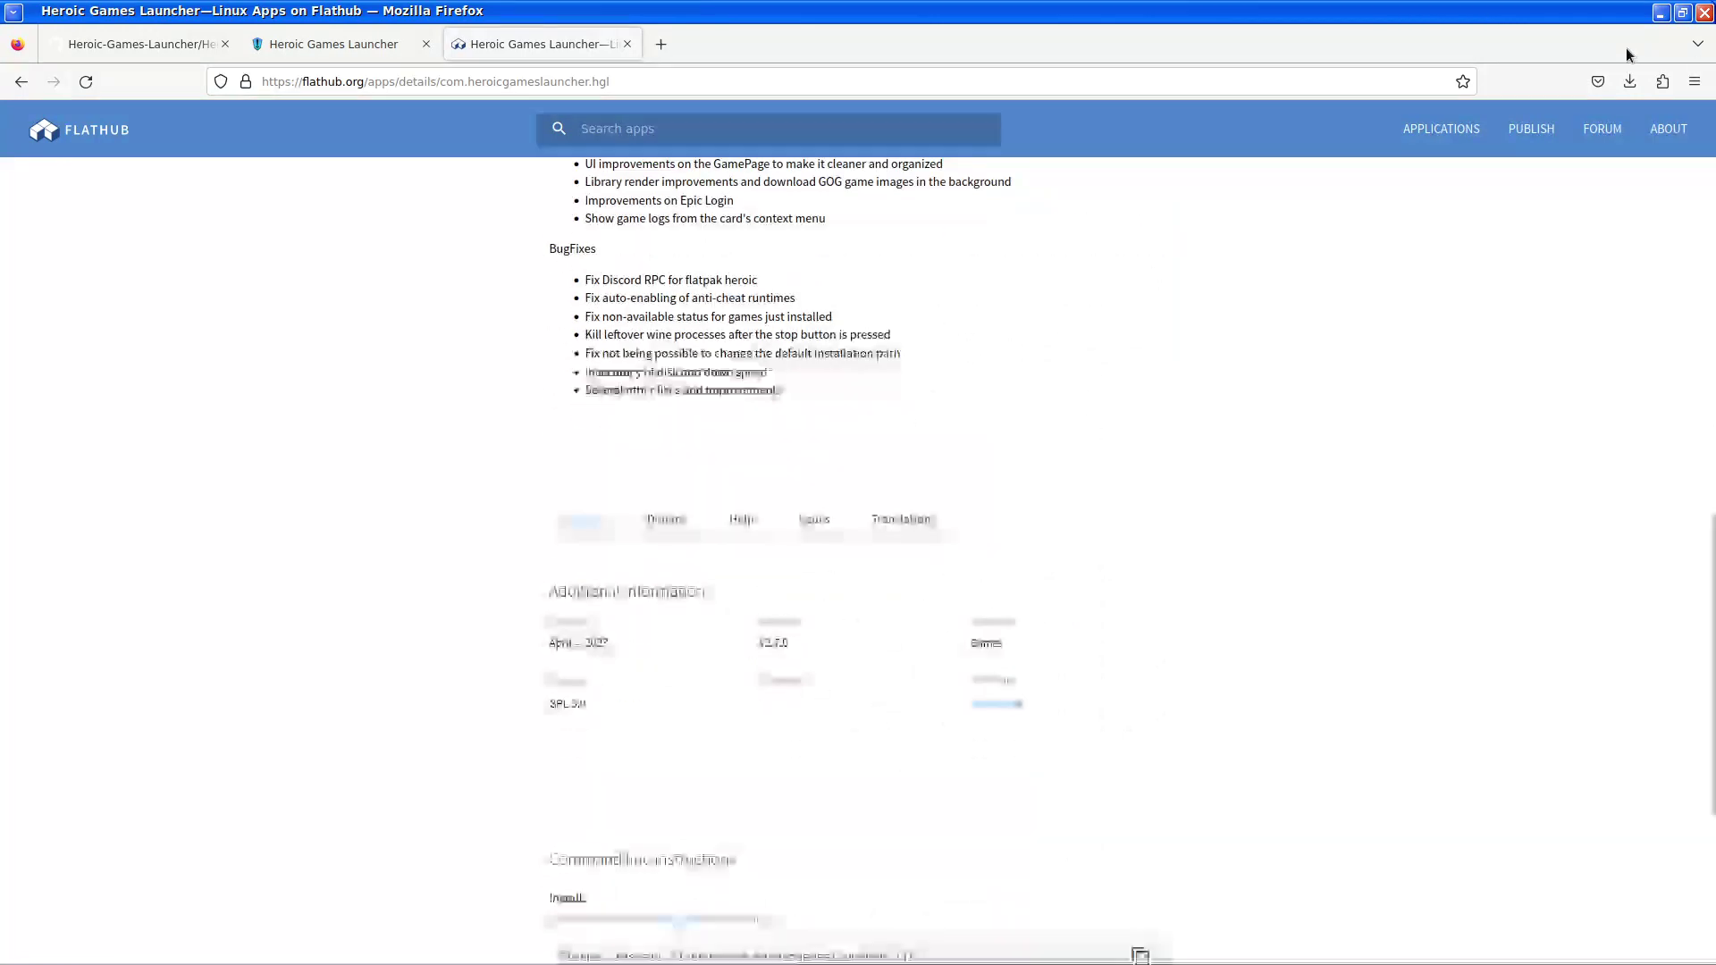
# Minimize the browser and launch Heroic Games Launcher from its desktop shortcut
pyautogui.click(1659, 14)
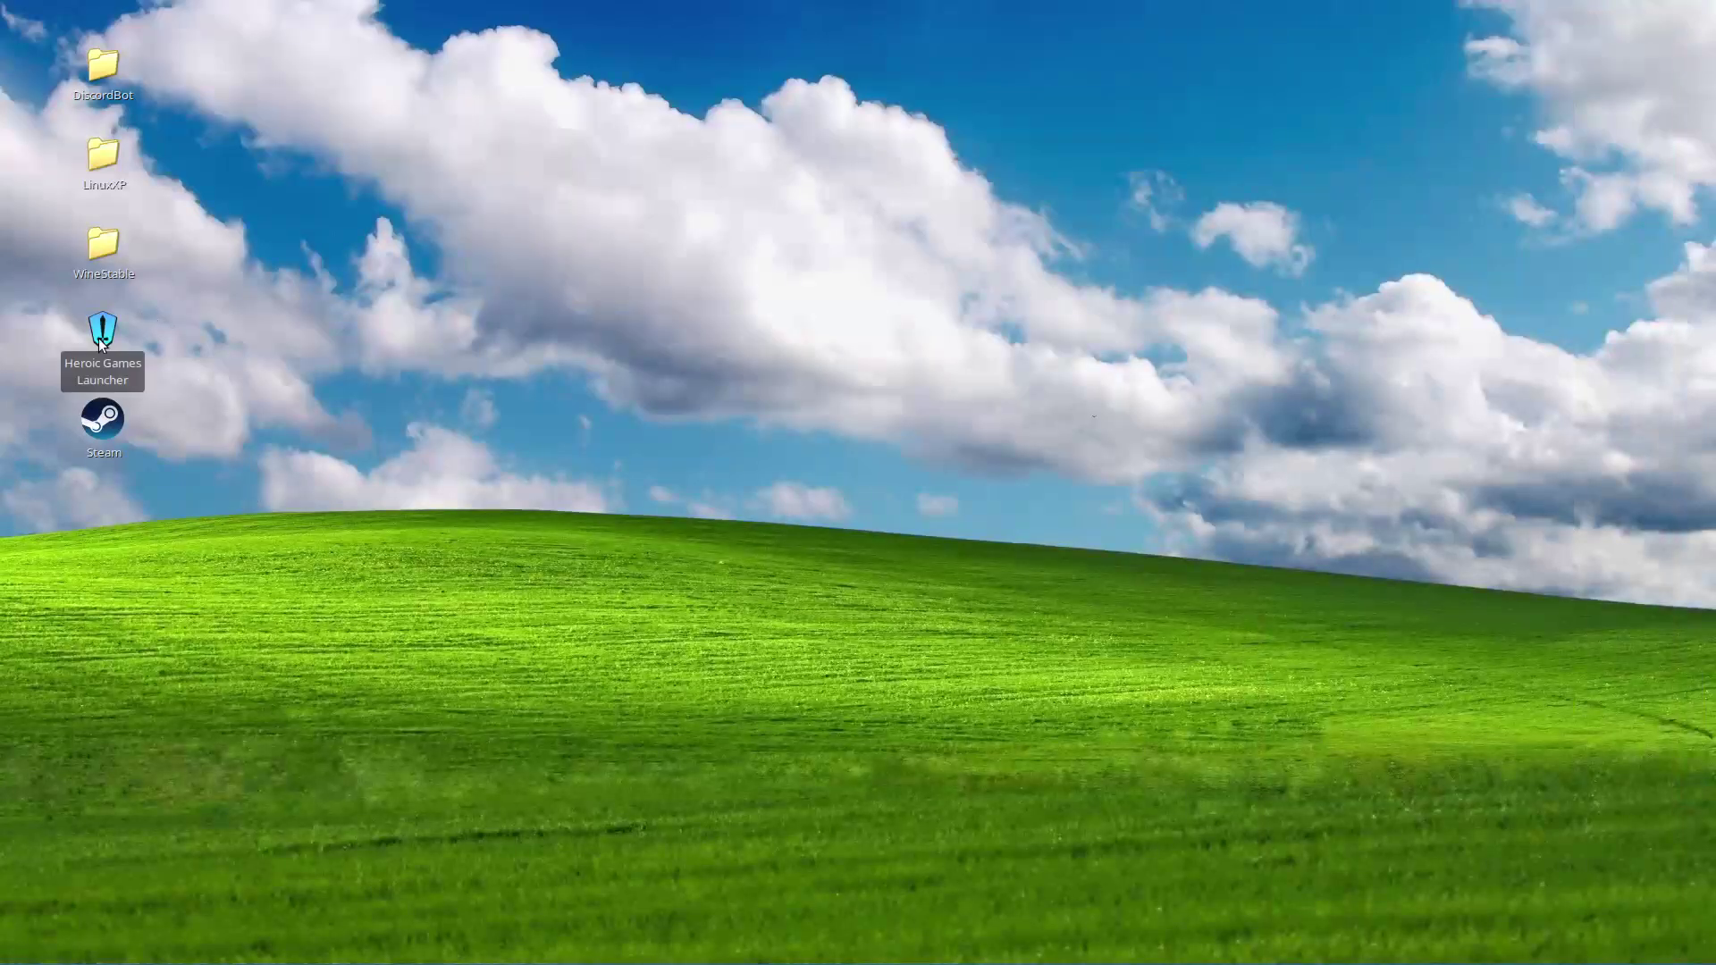
pyautogui.click(132, 374)
pyautogui.rightClick(132, 373)
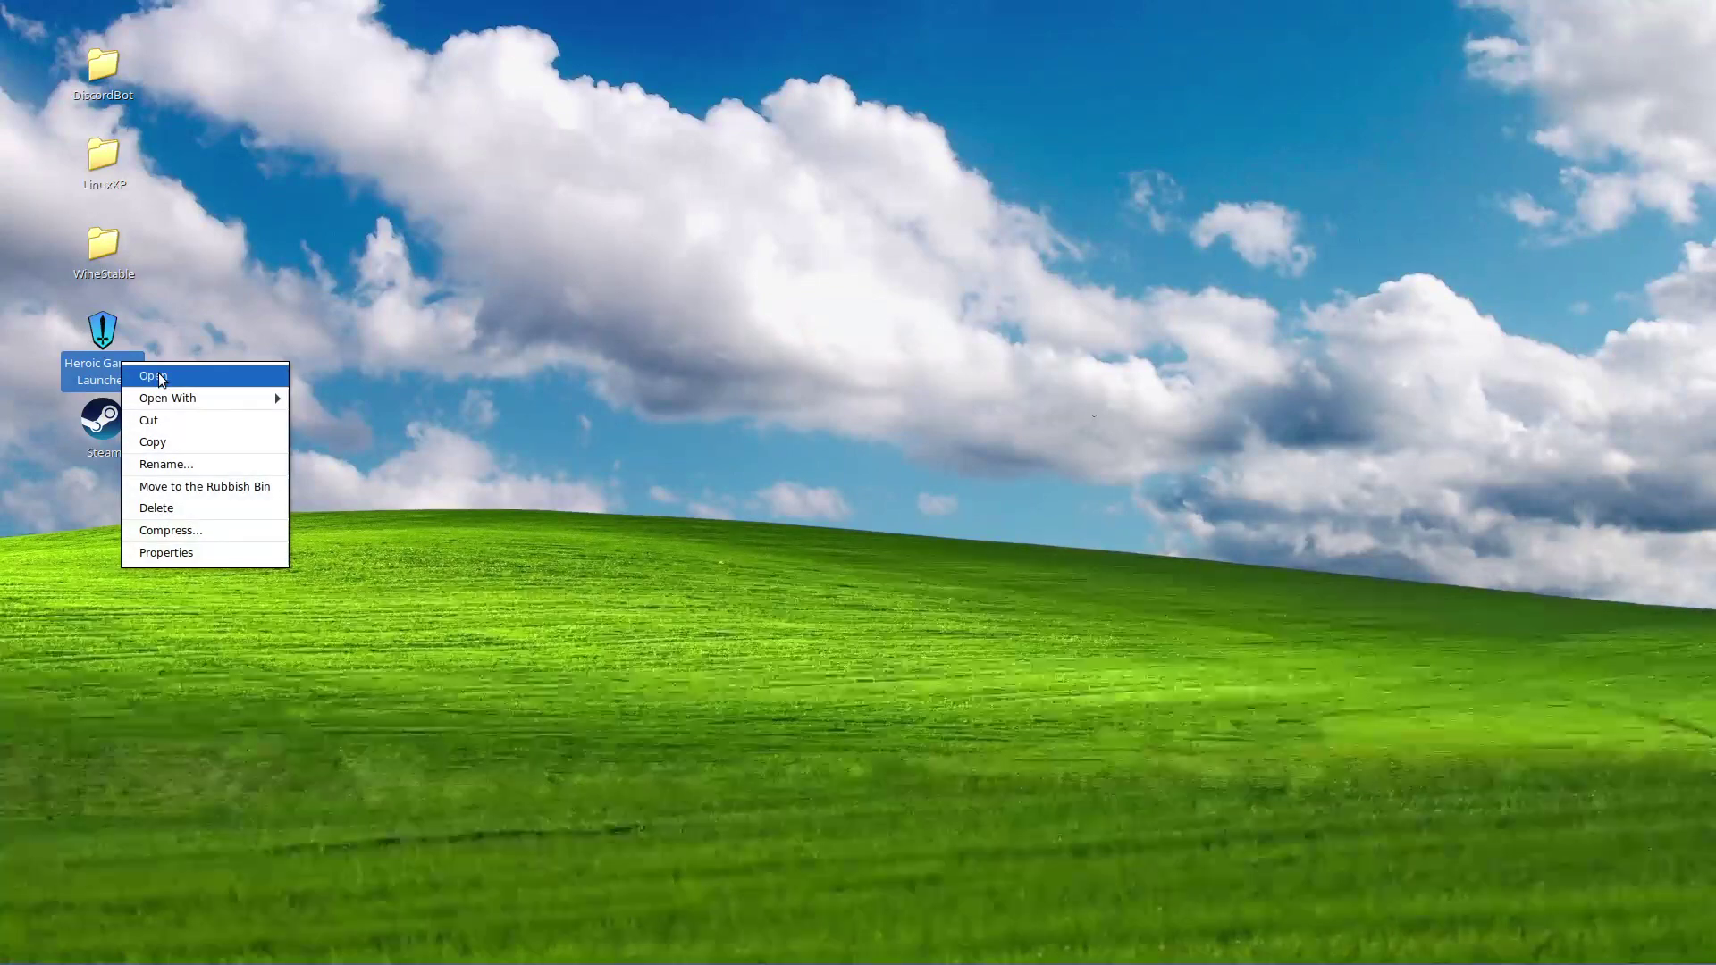
pyautogui.click(779, 283)
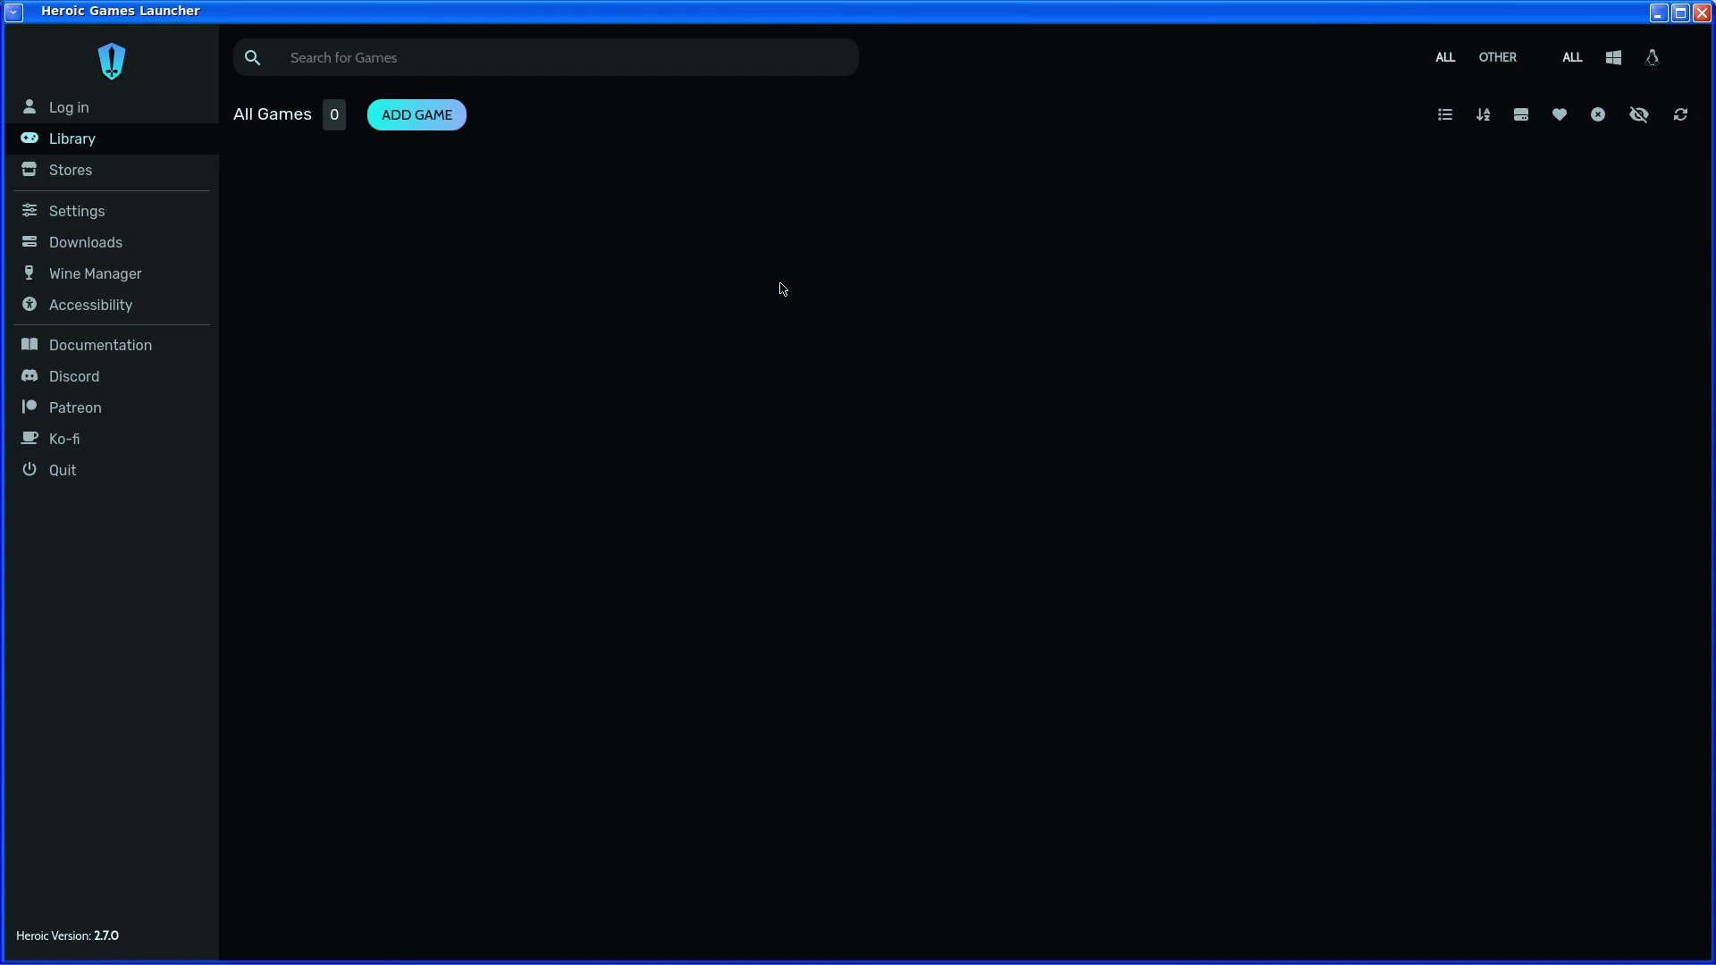
# Log in to the Epic Games account in Heroic Games Launcher and return to the game library
pyautogui.click(60, 108)
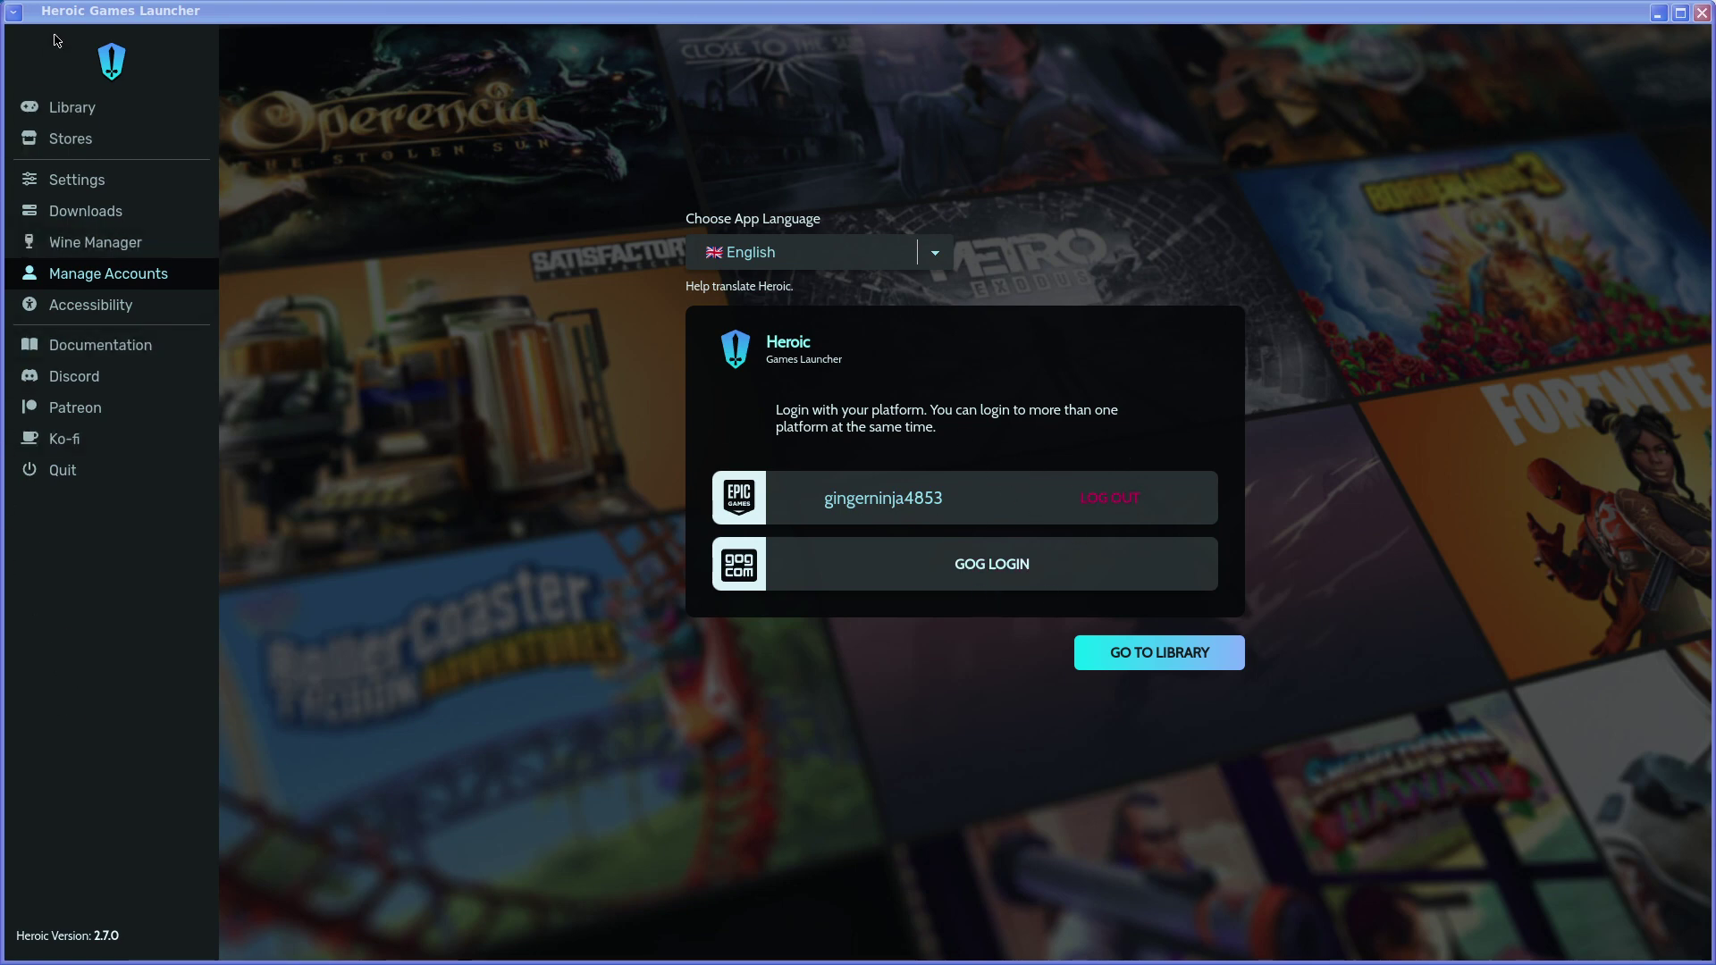
pyautogui.click(94, 107)
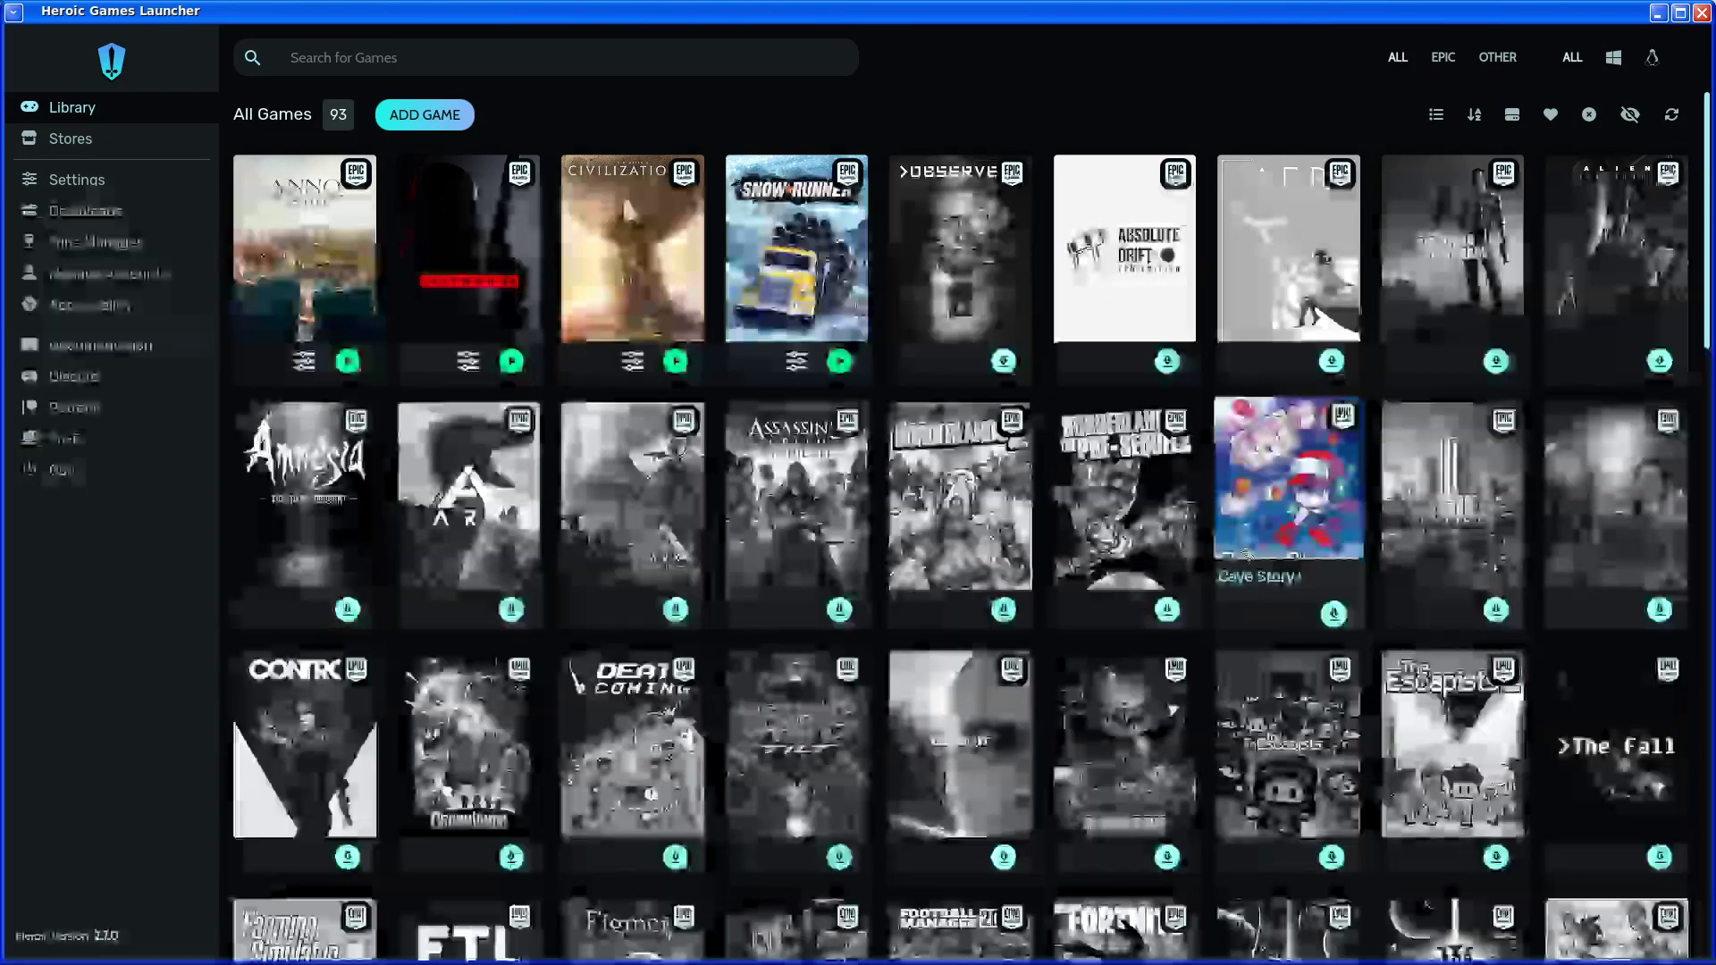
# Look through the whole library of Epic games and return to its beginning
pyautogui.scroll(-5, 1249, 555)
pyautogui.scroll(-9, 849, 798)
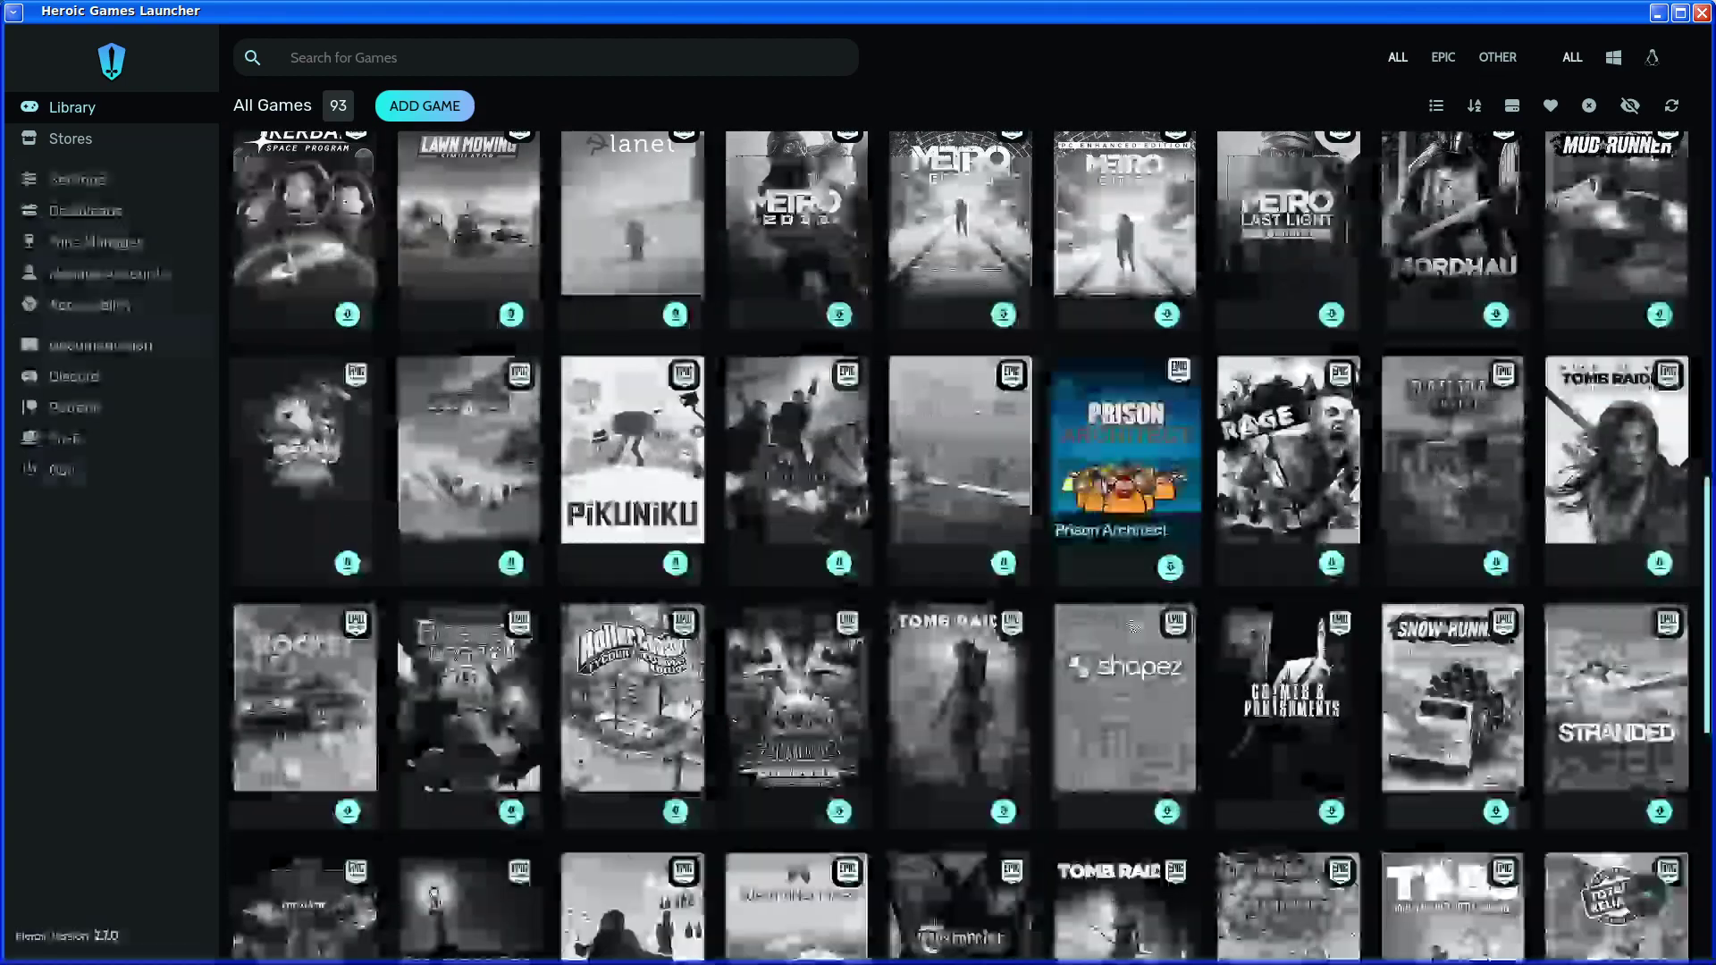
pyautogui.scroll(-1, 1118, 706)
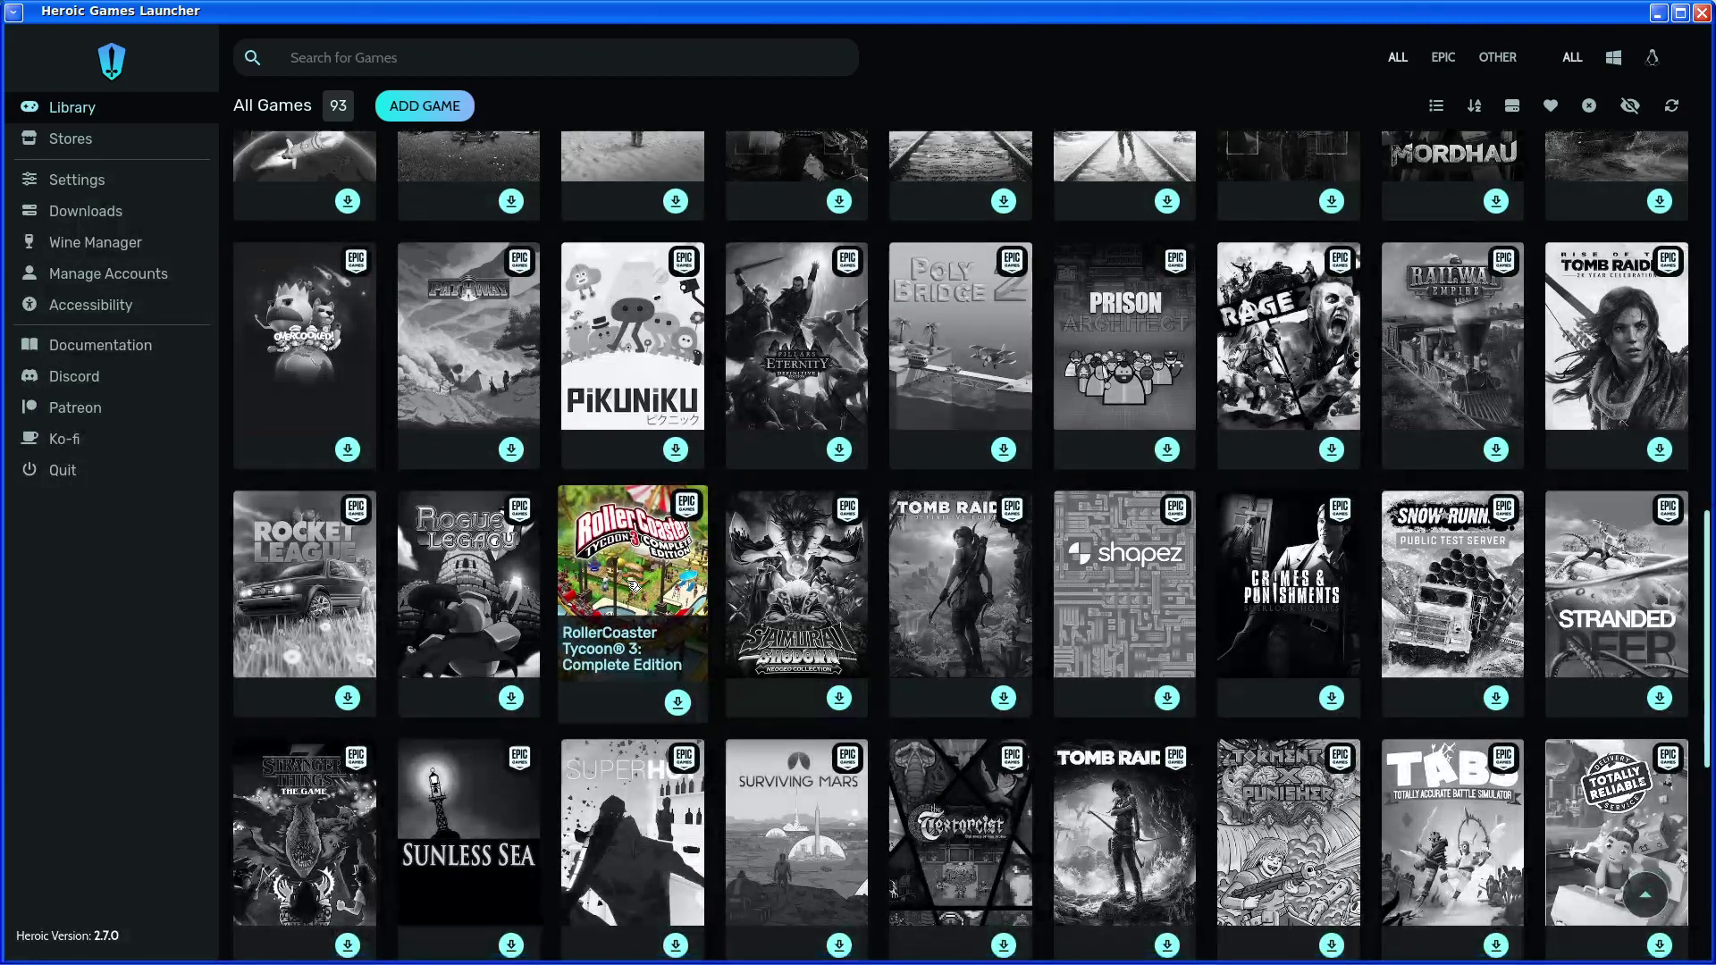
pyautogui.scroll(-3, 631, 585)
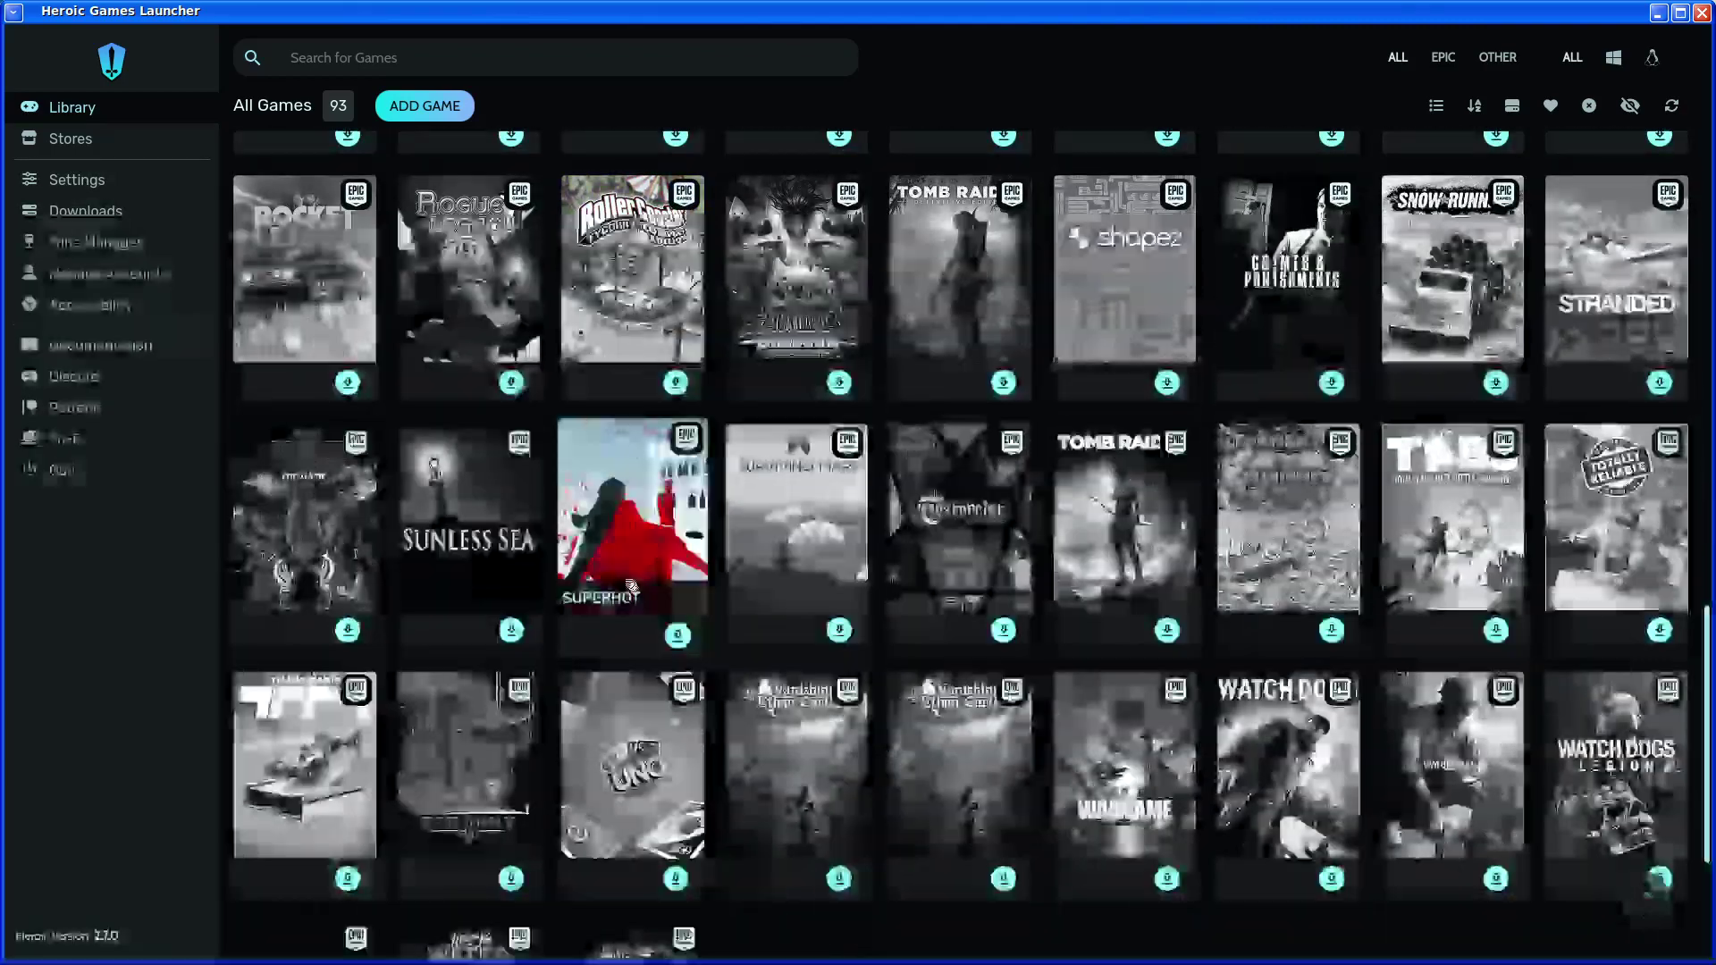
pyautogui.scroll(-1, 564, 438)
pyautogui.scroll(-1, 565, 438)
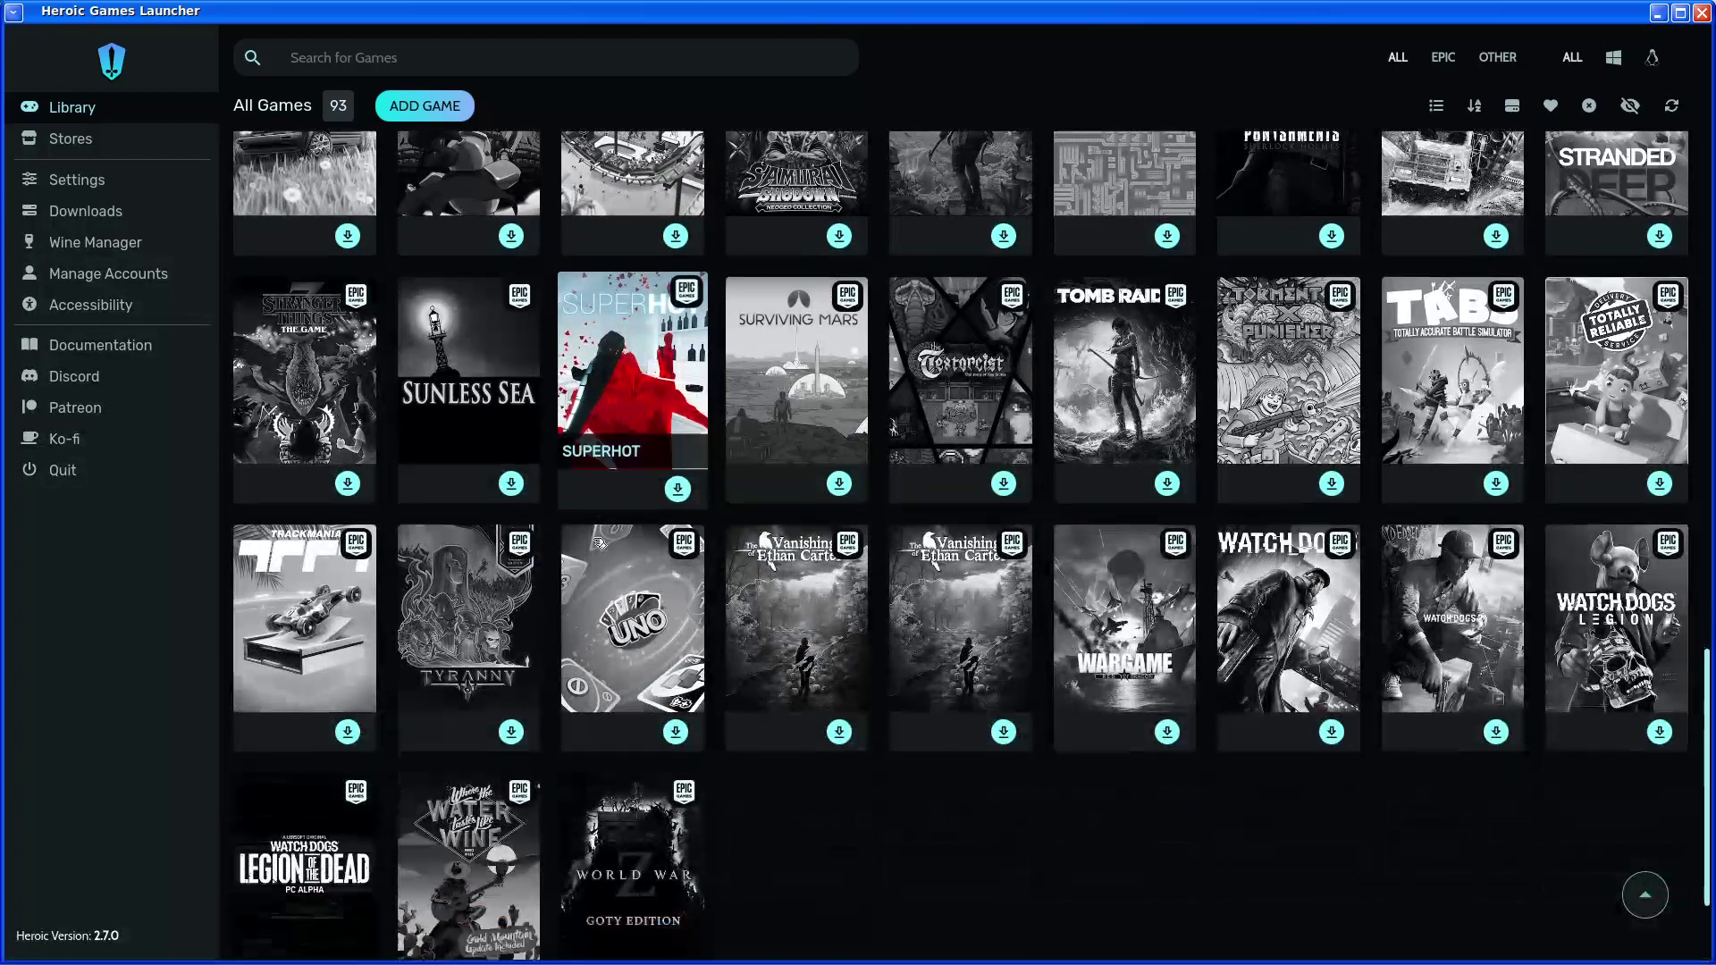
pyautogui.scroll(20, 769, 779)
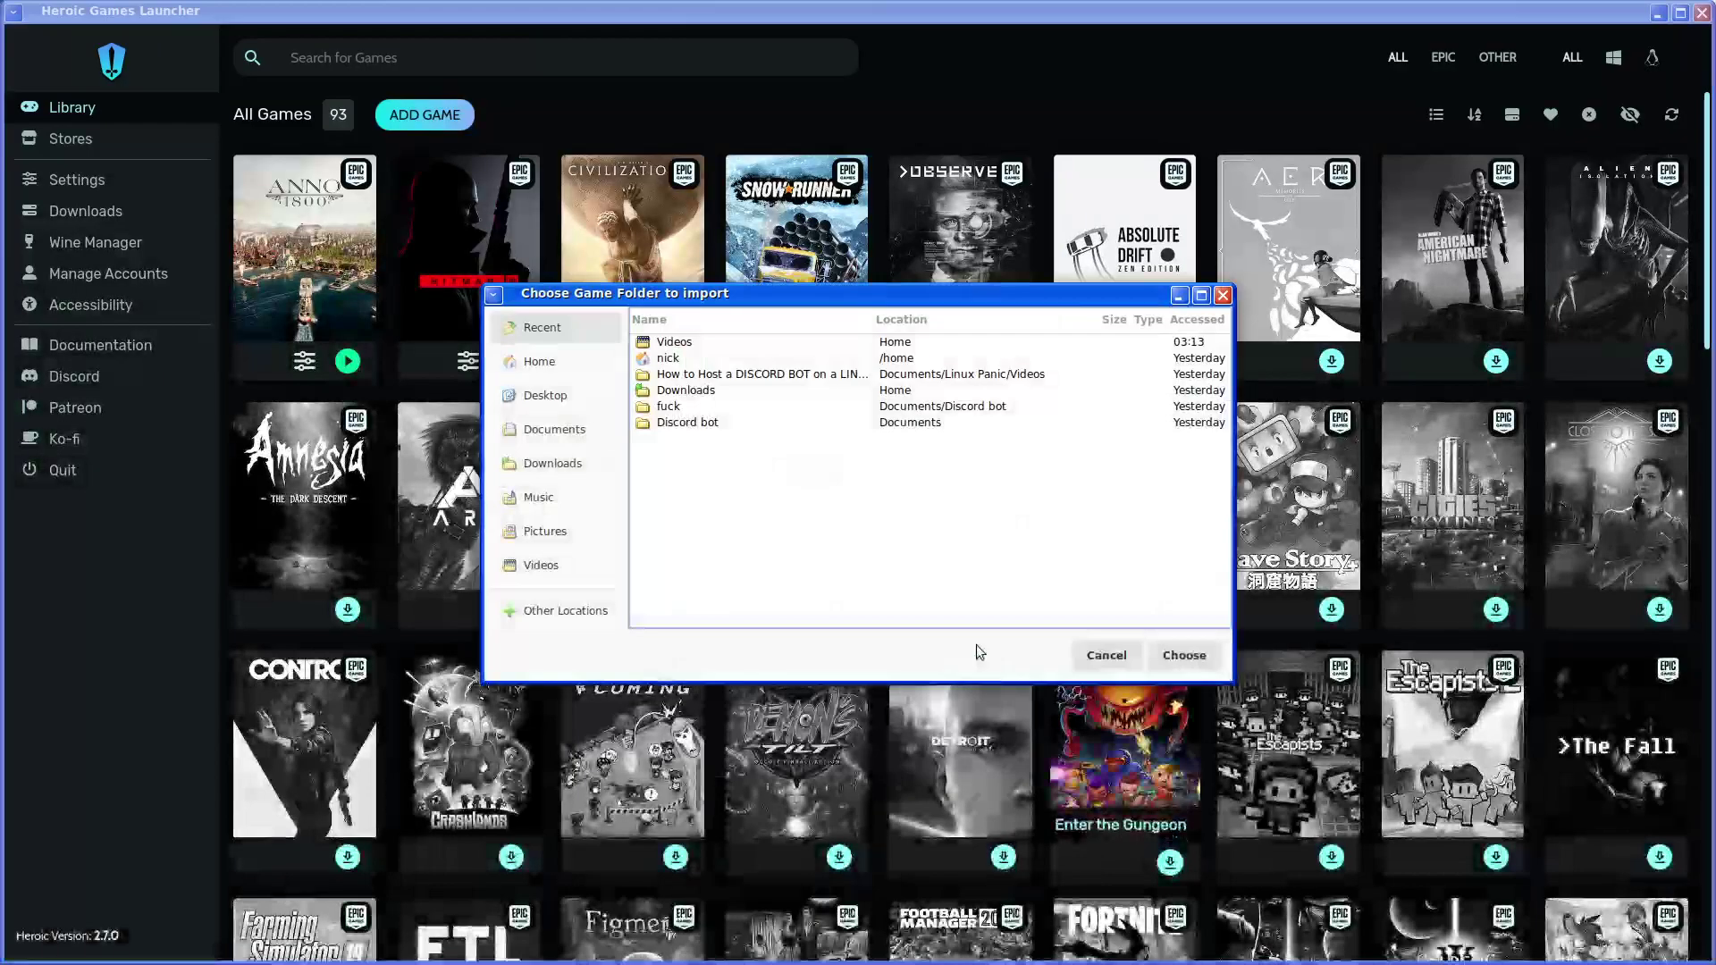
# Dismiss the game import folder chooser and install Absolute Drift using Wine - lutris-7.2-2-x86_64
pyautogui.click(1103, 652)
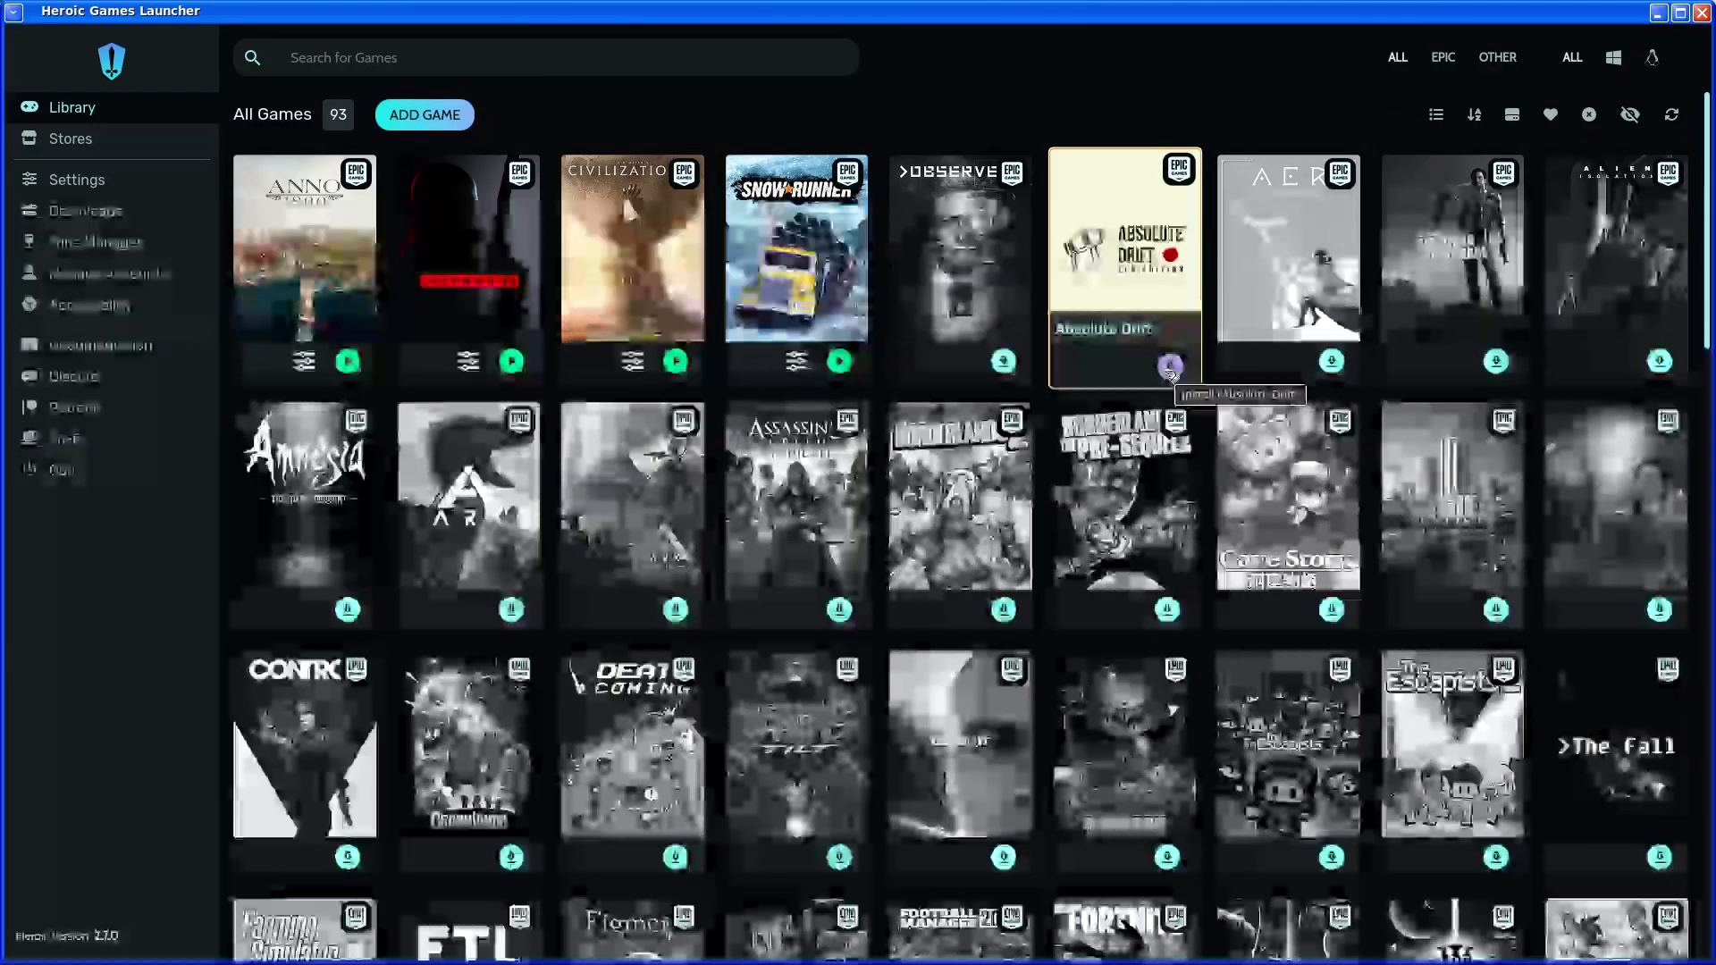
pyautogui.click(1170, 367)
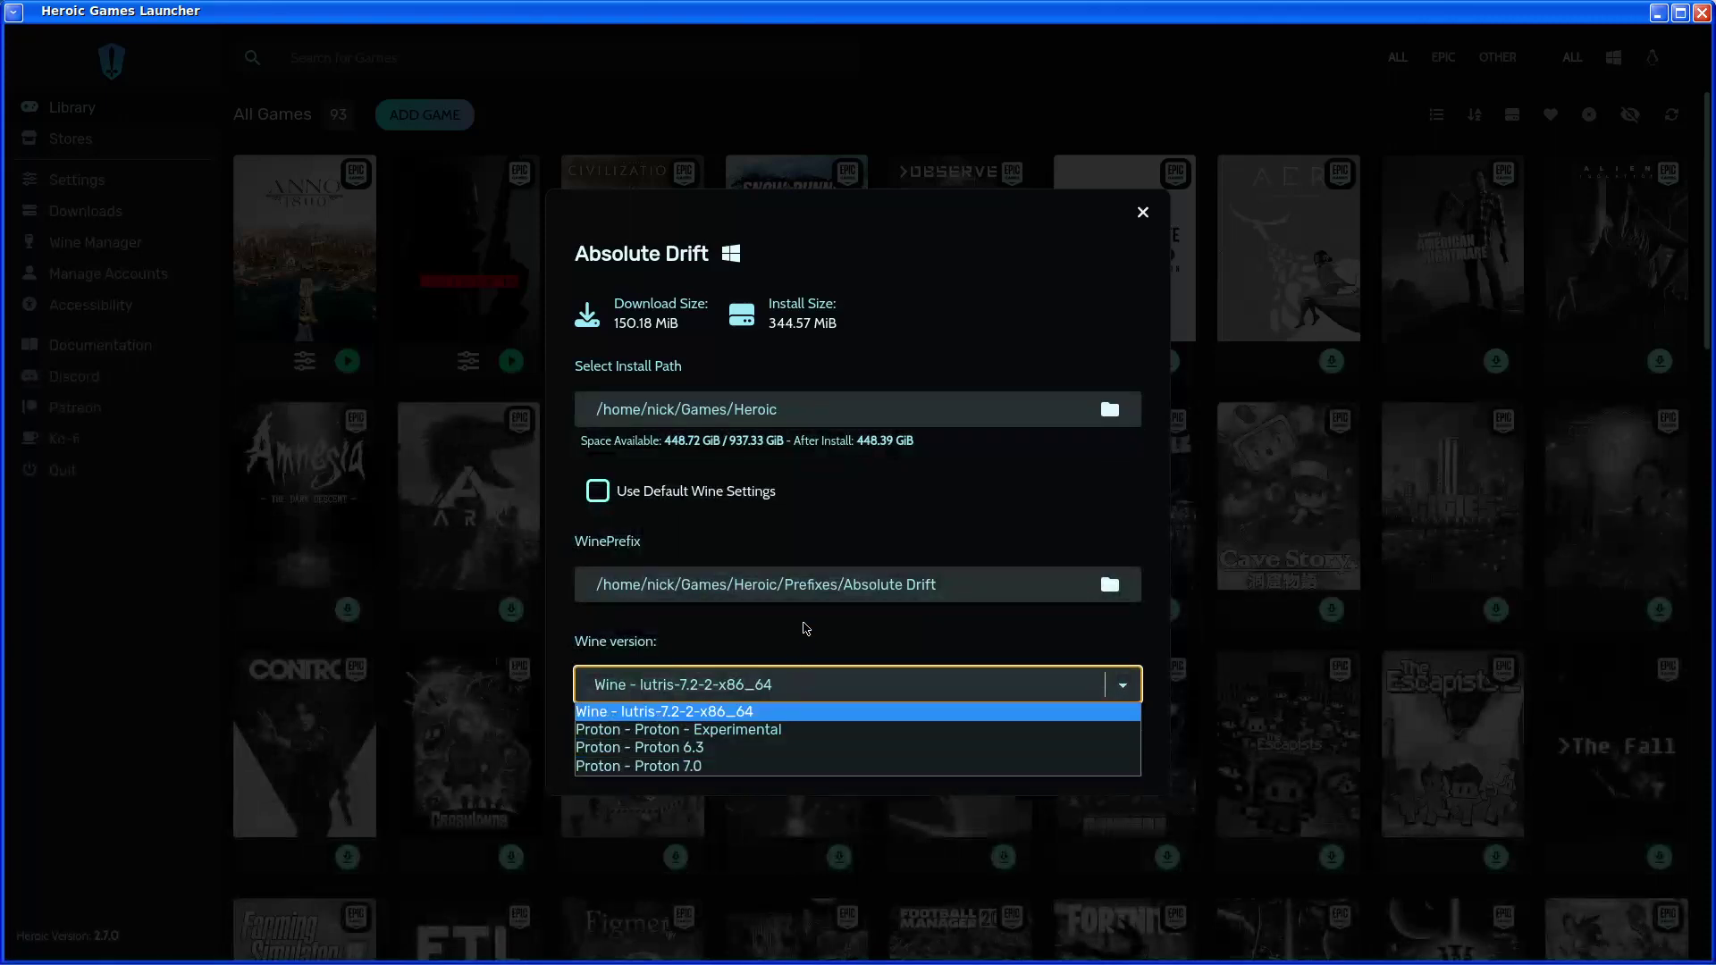
pyautogui.click(807, 628)
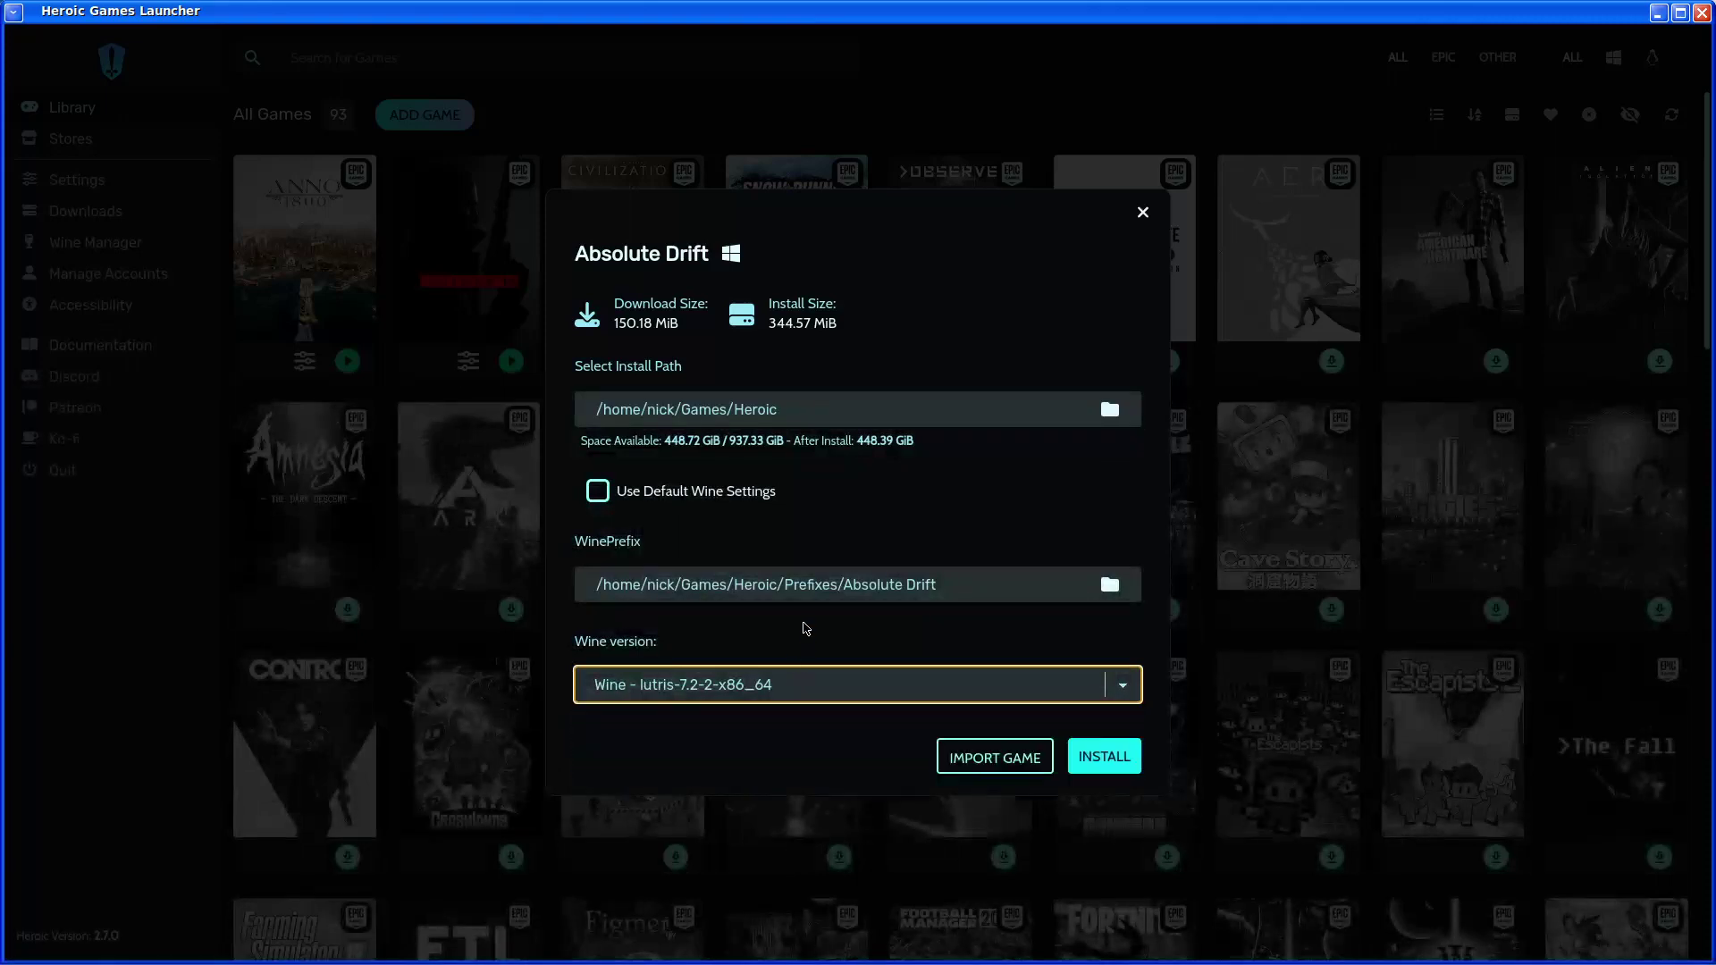
pyautogui.click(1092, 768)
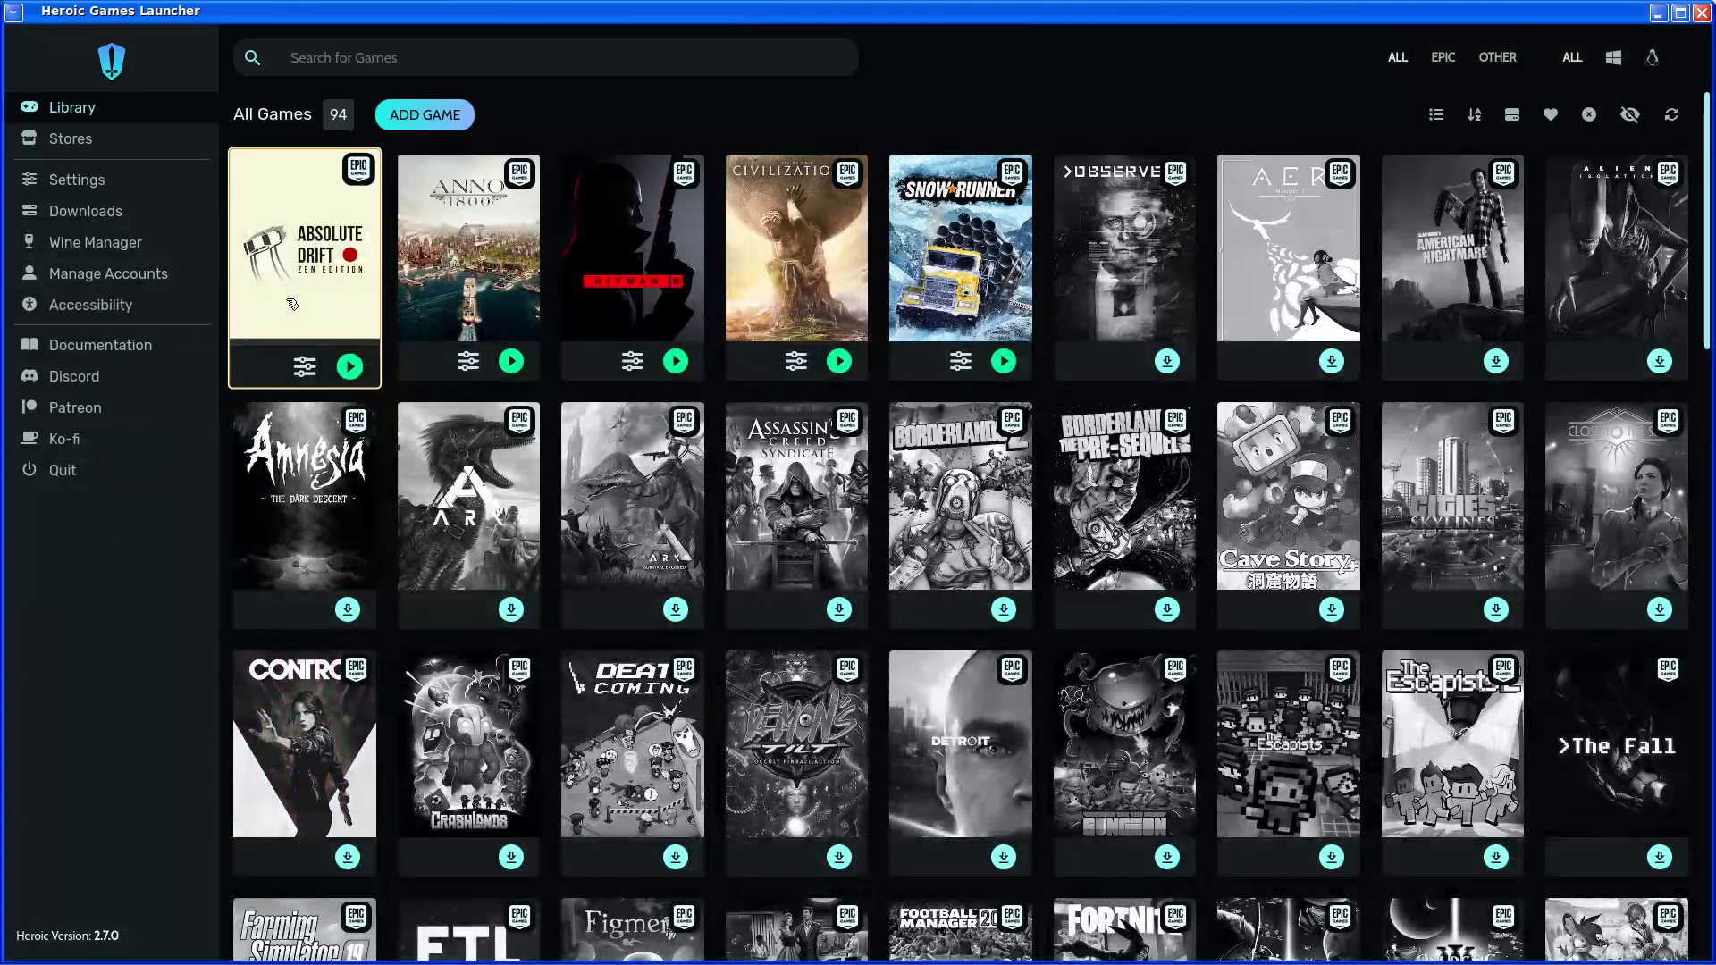
# Open the Wine Manager and look through the Proton-GE versions offered for download
pyautogui.click(27, 240)
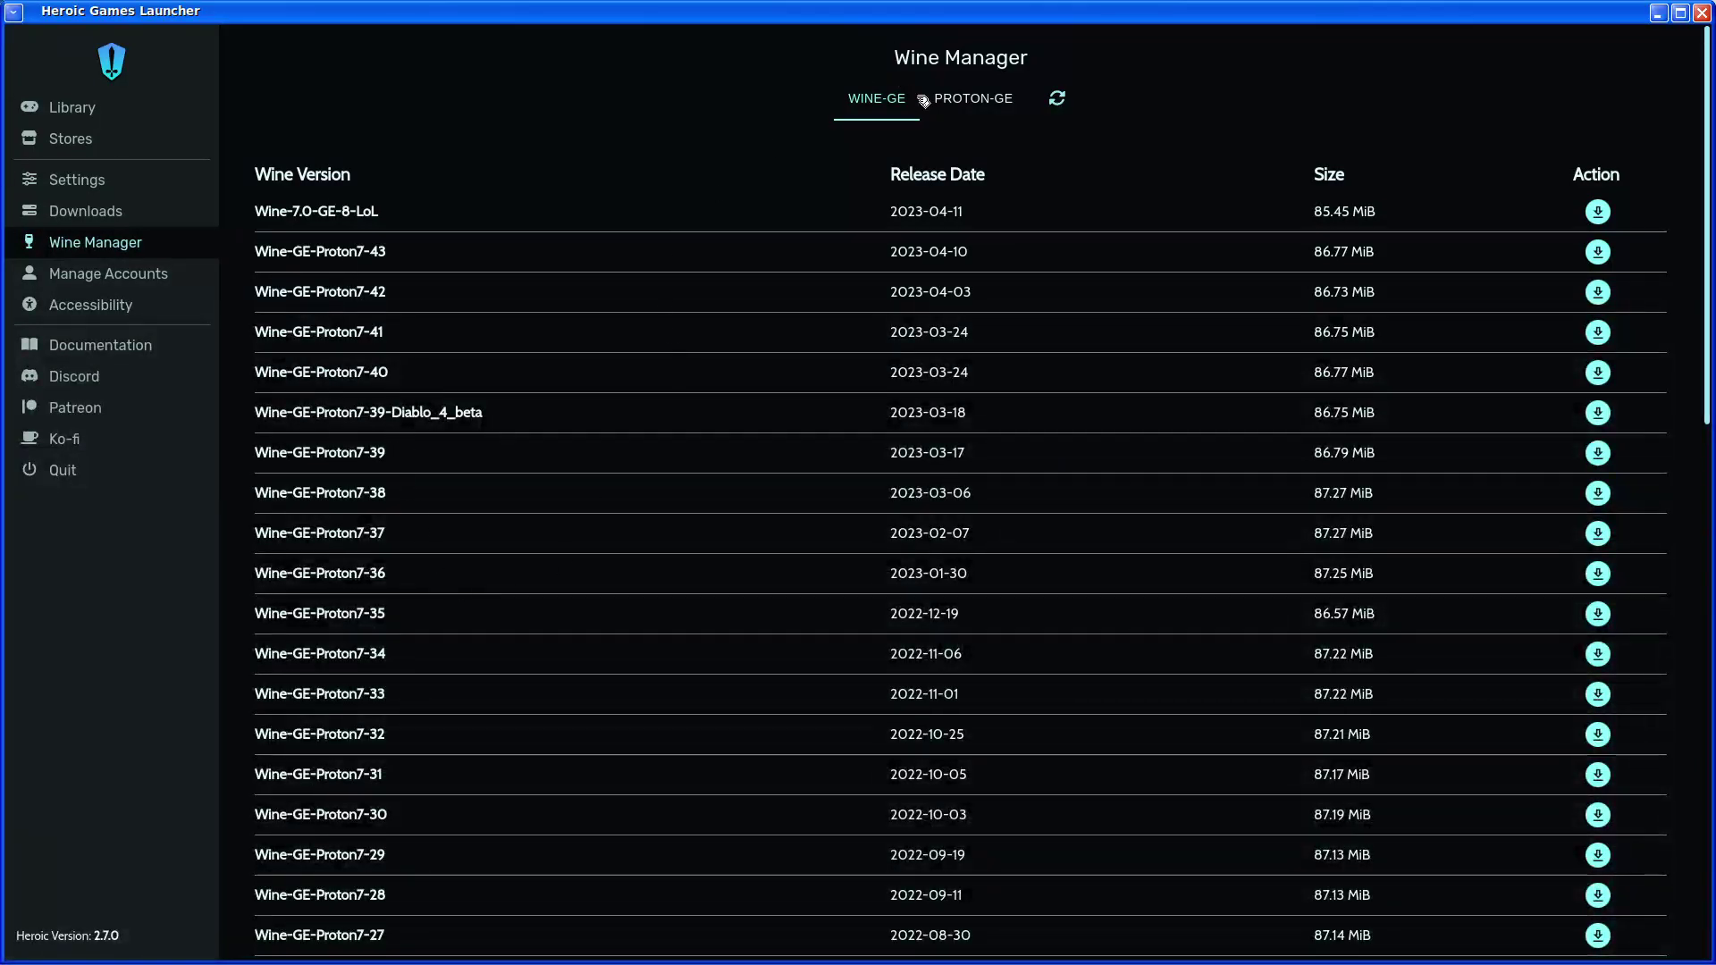
pyautogui.click(981, 100)
pyautogui.scroll(-10, 393, 420)
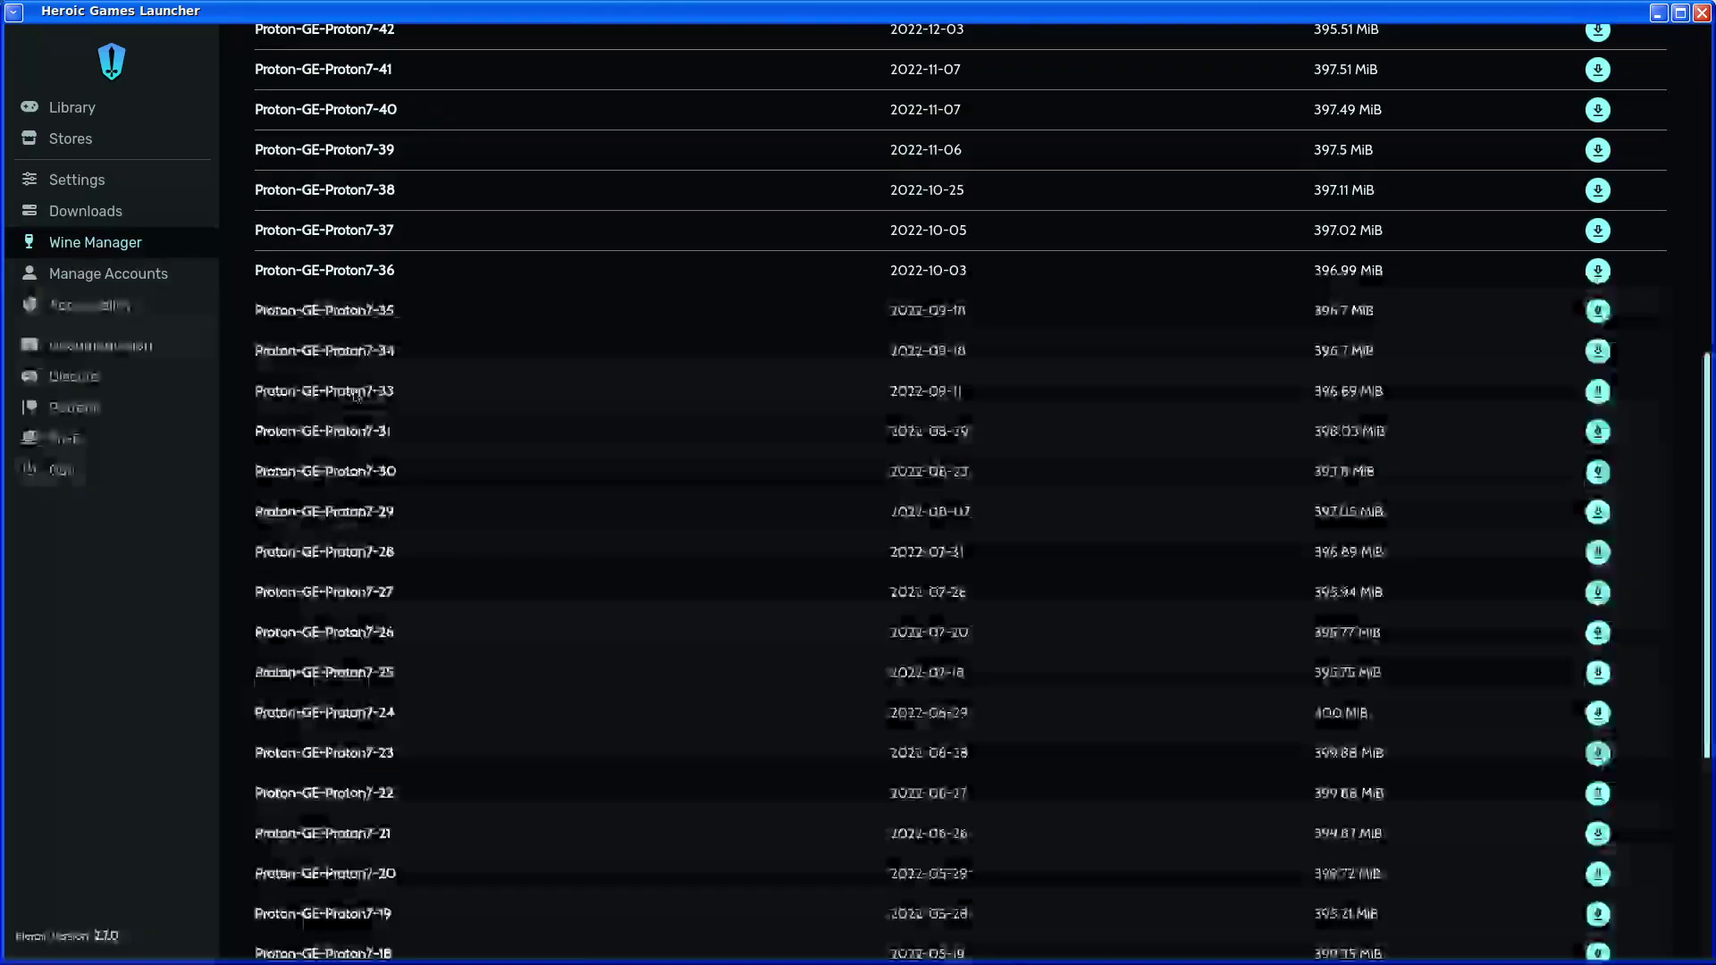
pyautogui.scroll(10, 355, 397)
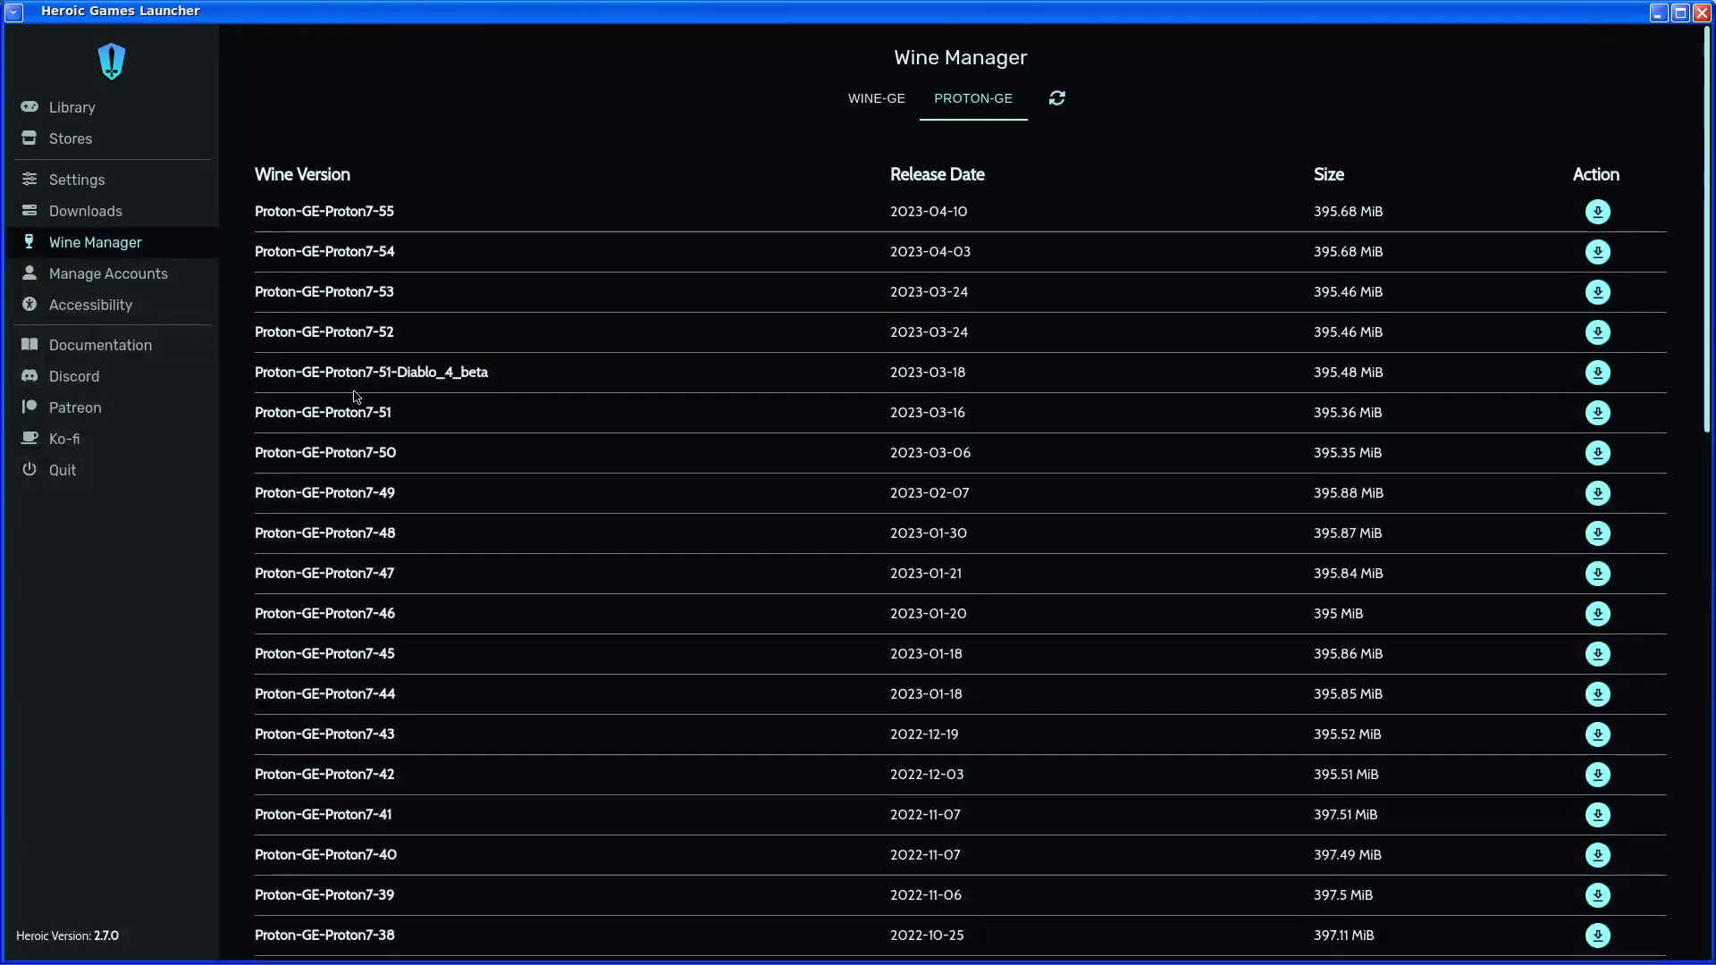
# Look through the Wine-GE versions offered for download and check the account management page
pyautogui.click(901, 102)
pyautogui.scroll(-8, 1087, 273)
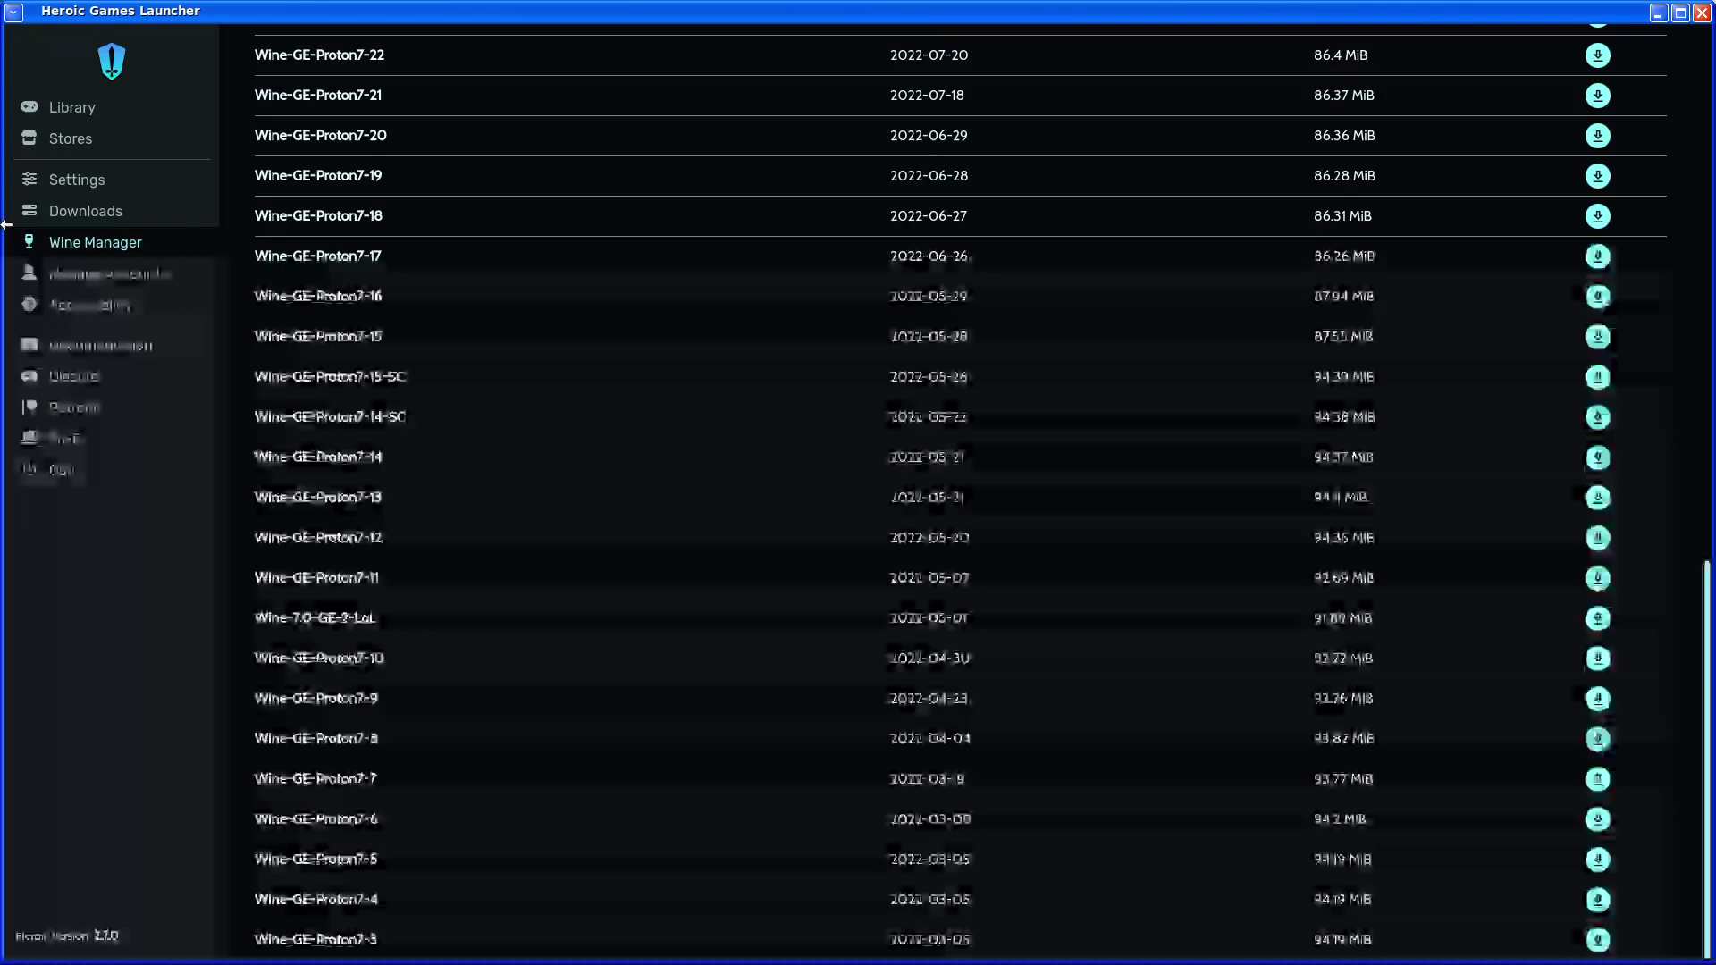
pyautogui.click(129, 272)
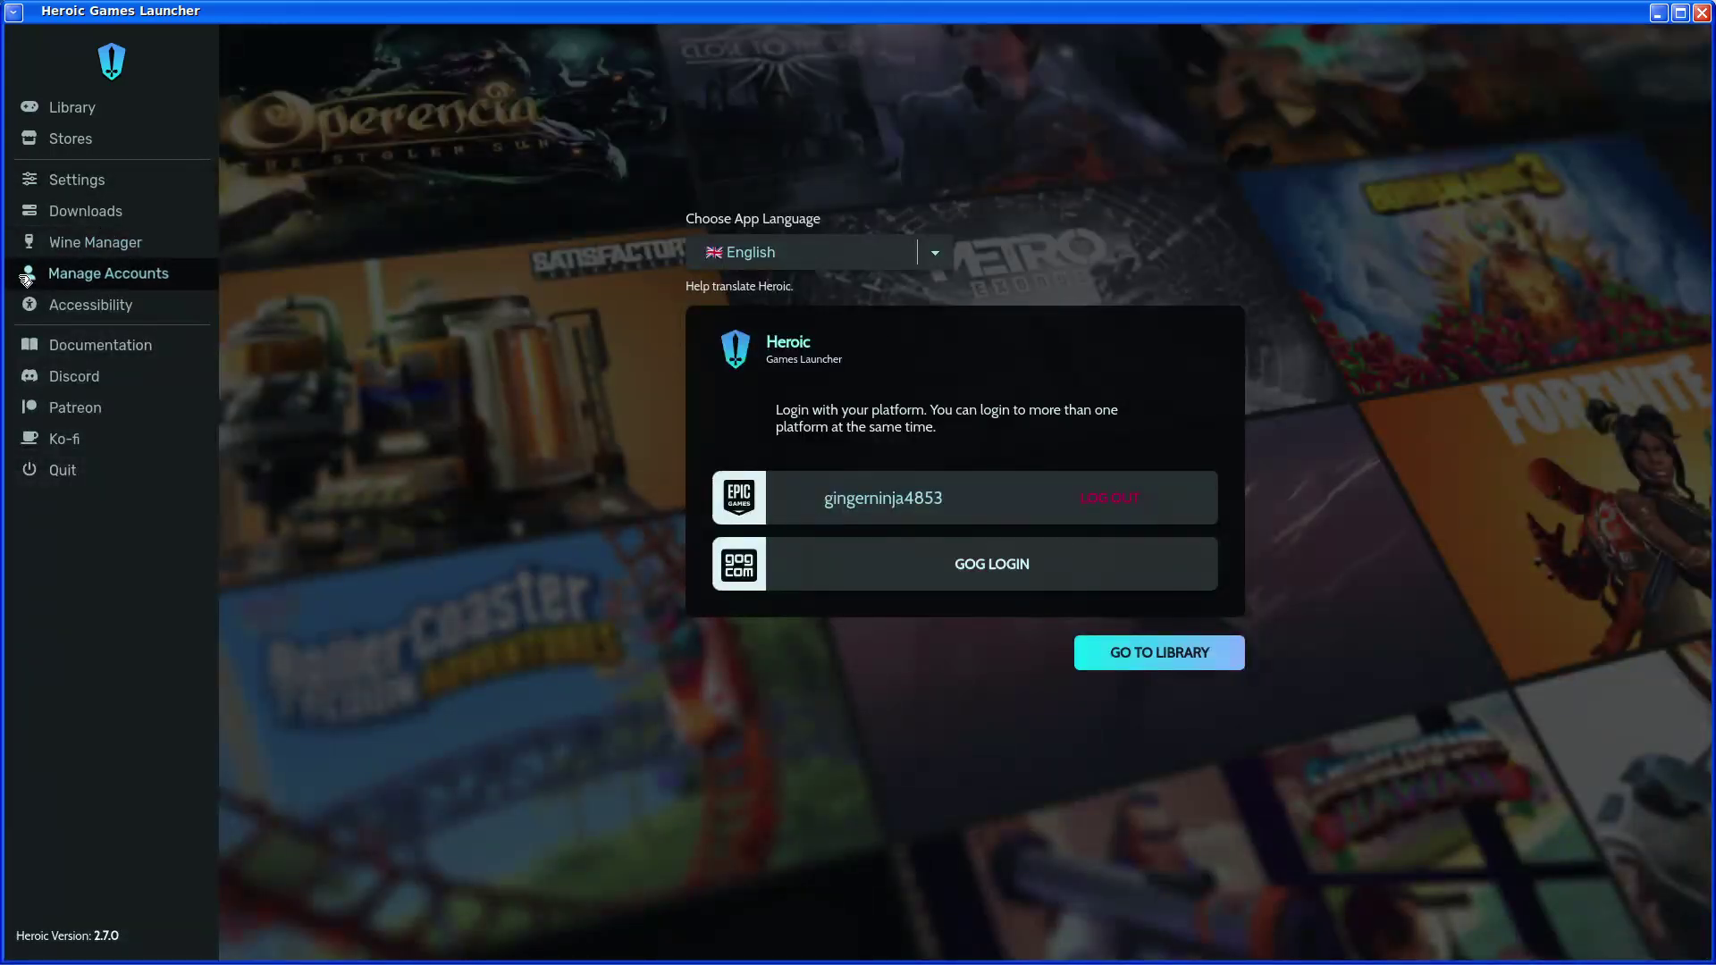
# Open the general settings and view the list of available themes without choosing another one
pyautogui.click(101, 184)
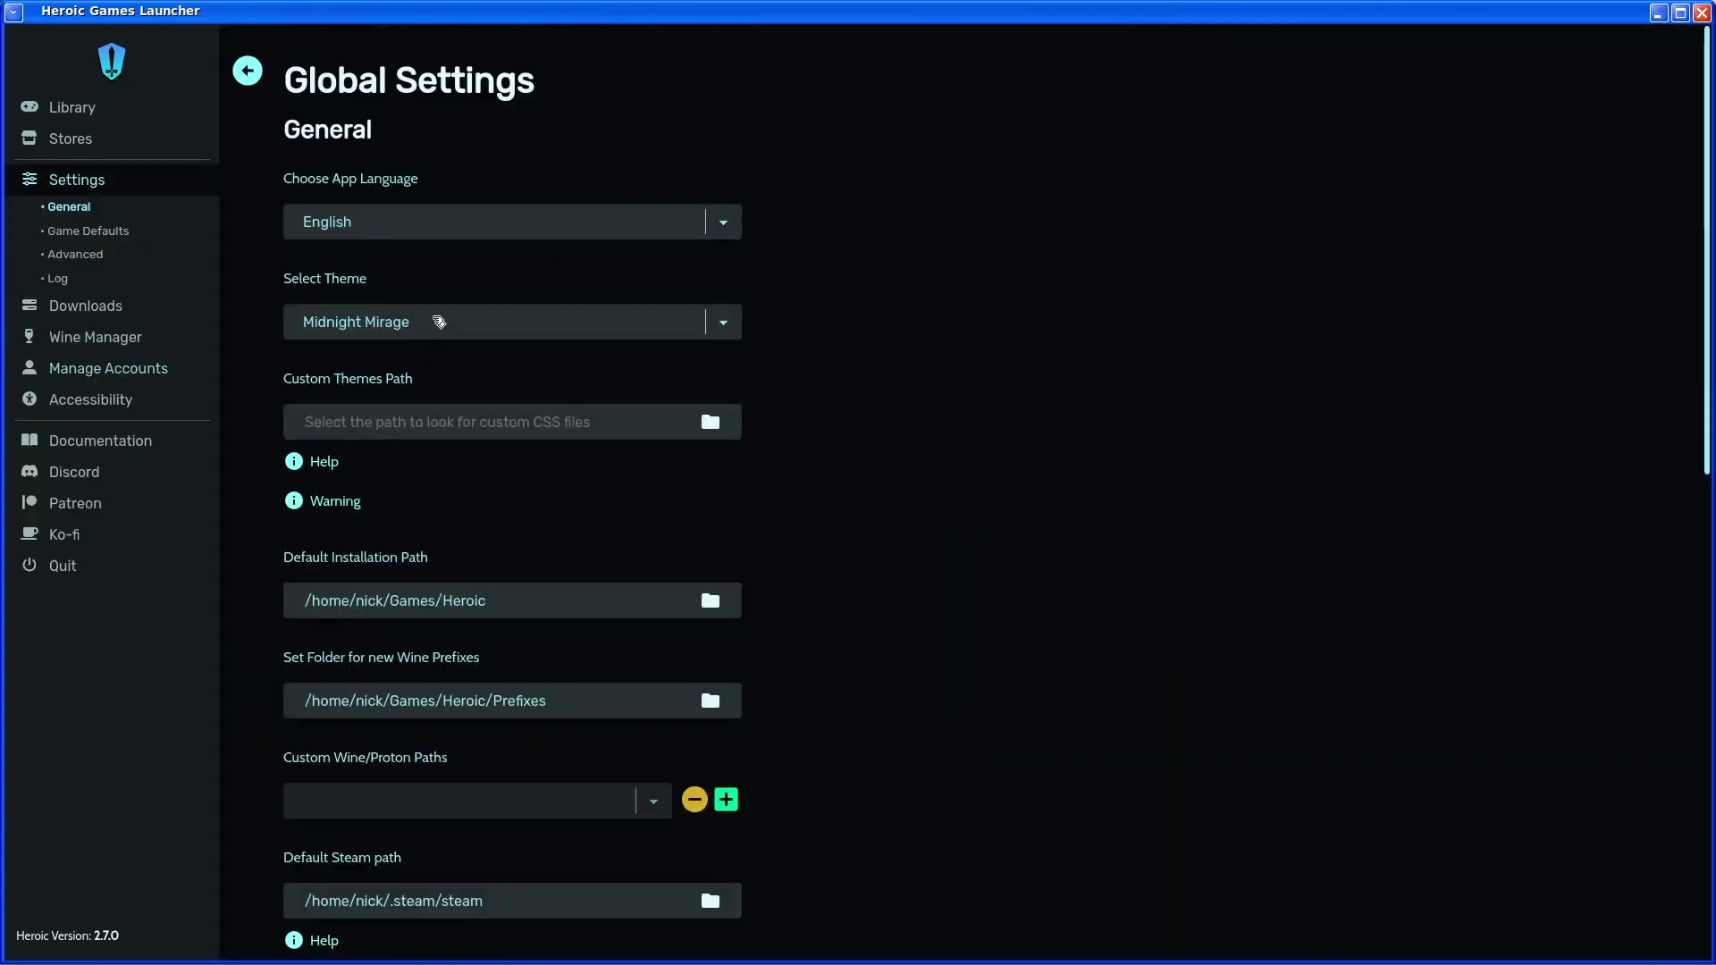
pyautogui.click(661, 323)
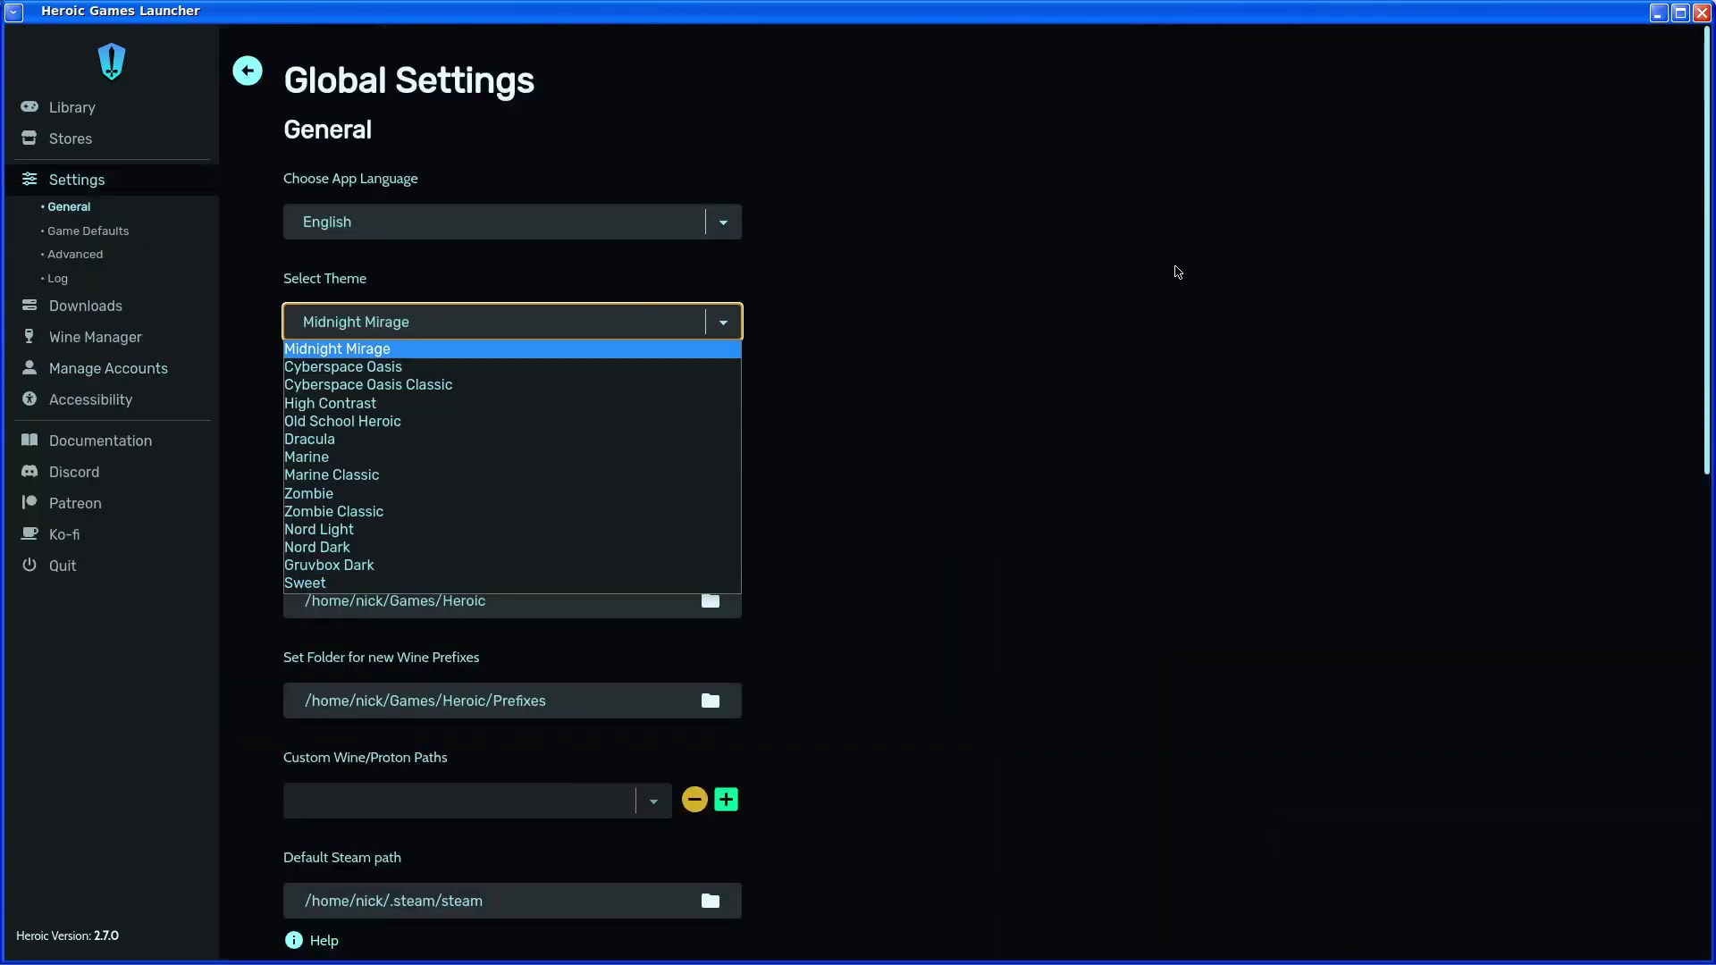
pyautogui.click(826, 316)
# Enable Discord Rich Presence and Exit to System Tray in the general settings, and review the remaining general options
pyautogui.scroll(-1, 1004, 459)
pyautogui.scroll(-3, 1005, 459)
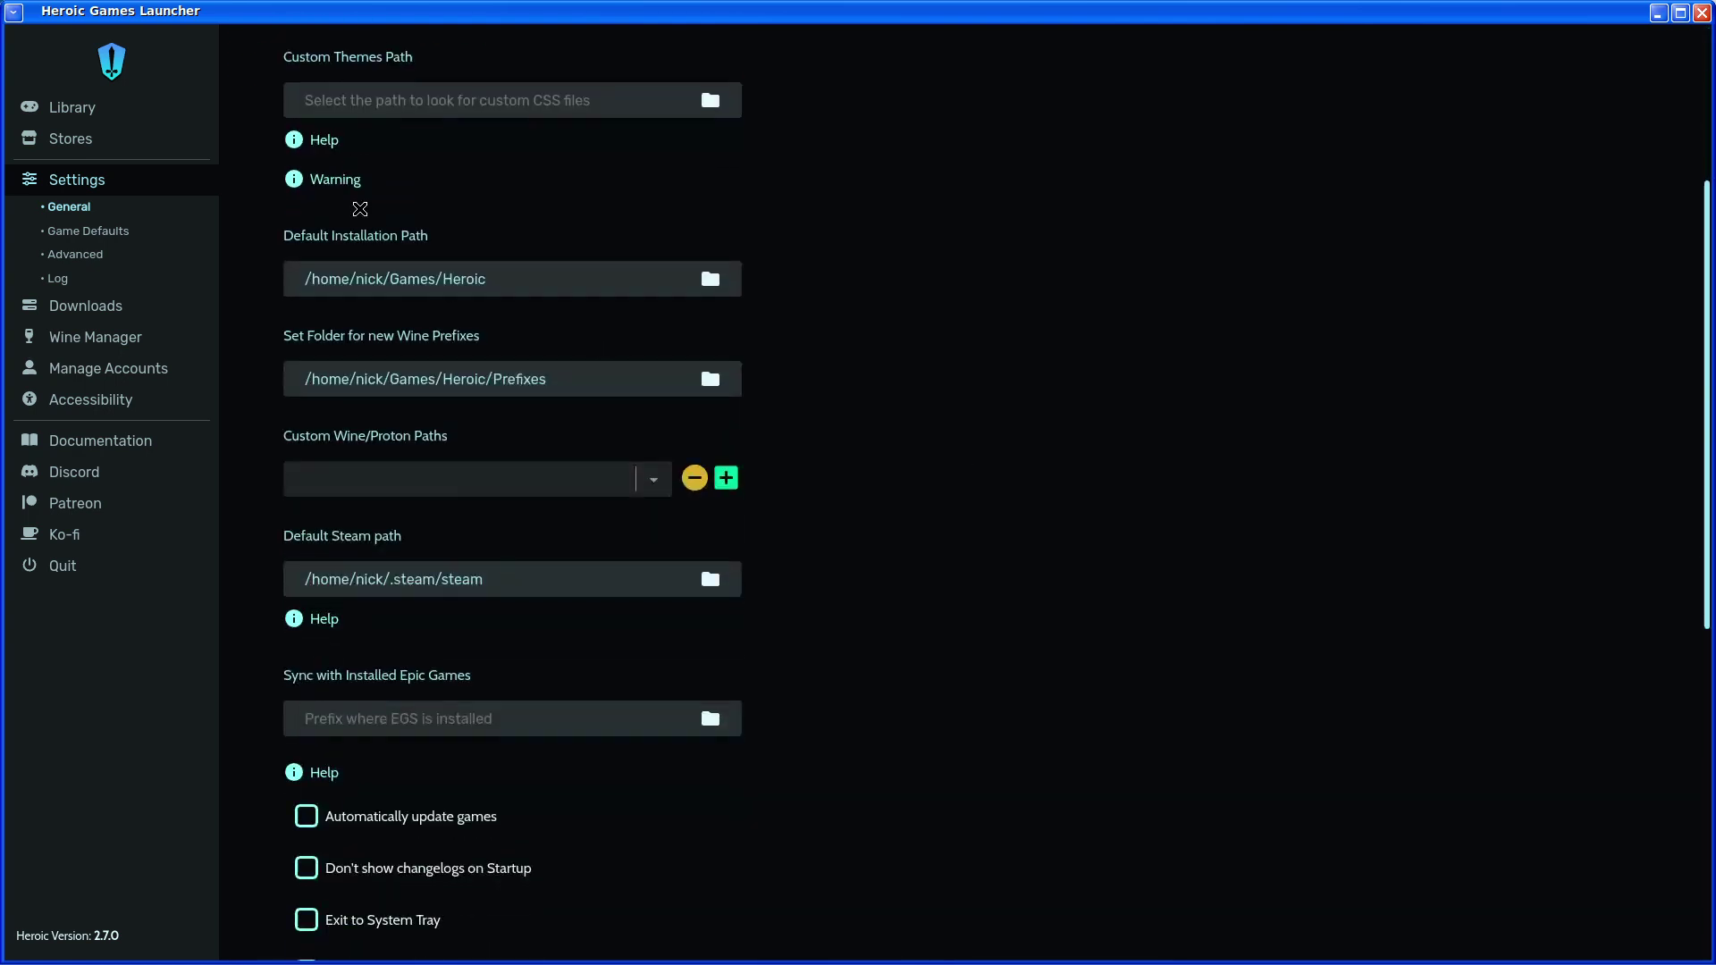
pyautogui.scroll(-1, 637, 451)
pyautogui.scroll(-2, 637, 451)
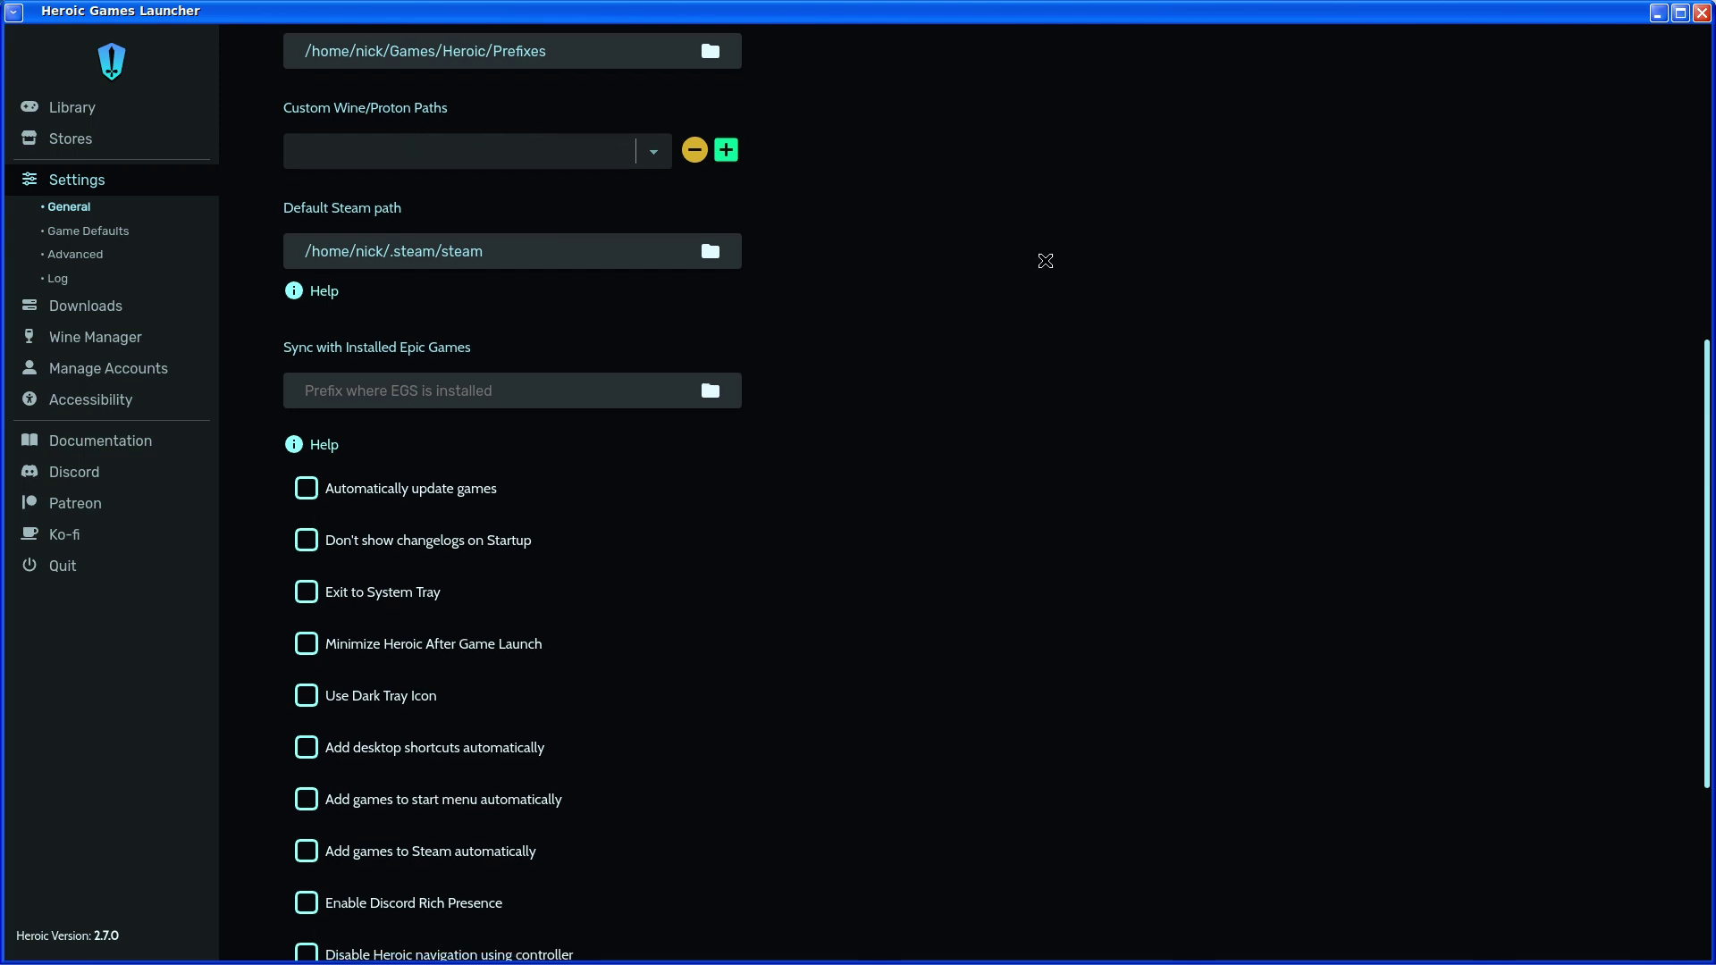
pyautogui.scroll(-2, 1044, 260)
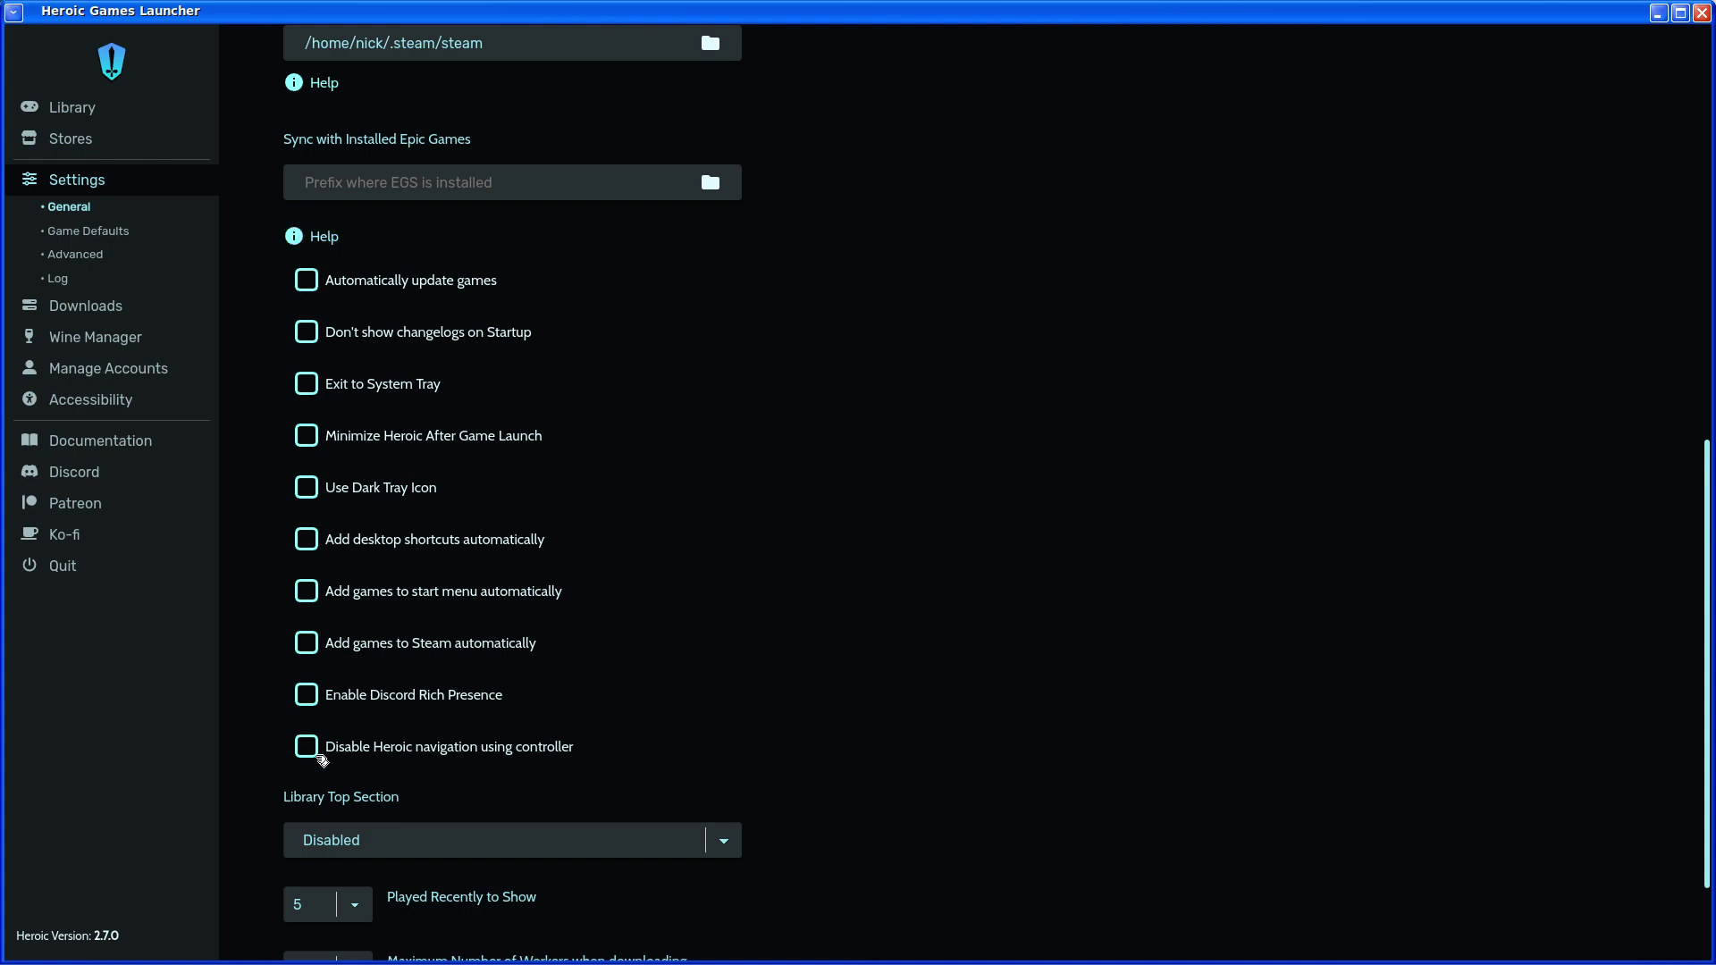
pyautogui.click(309, 711)
pyautogui.click(303, 391)
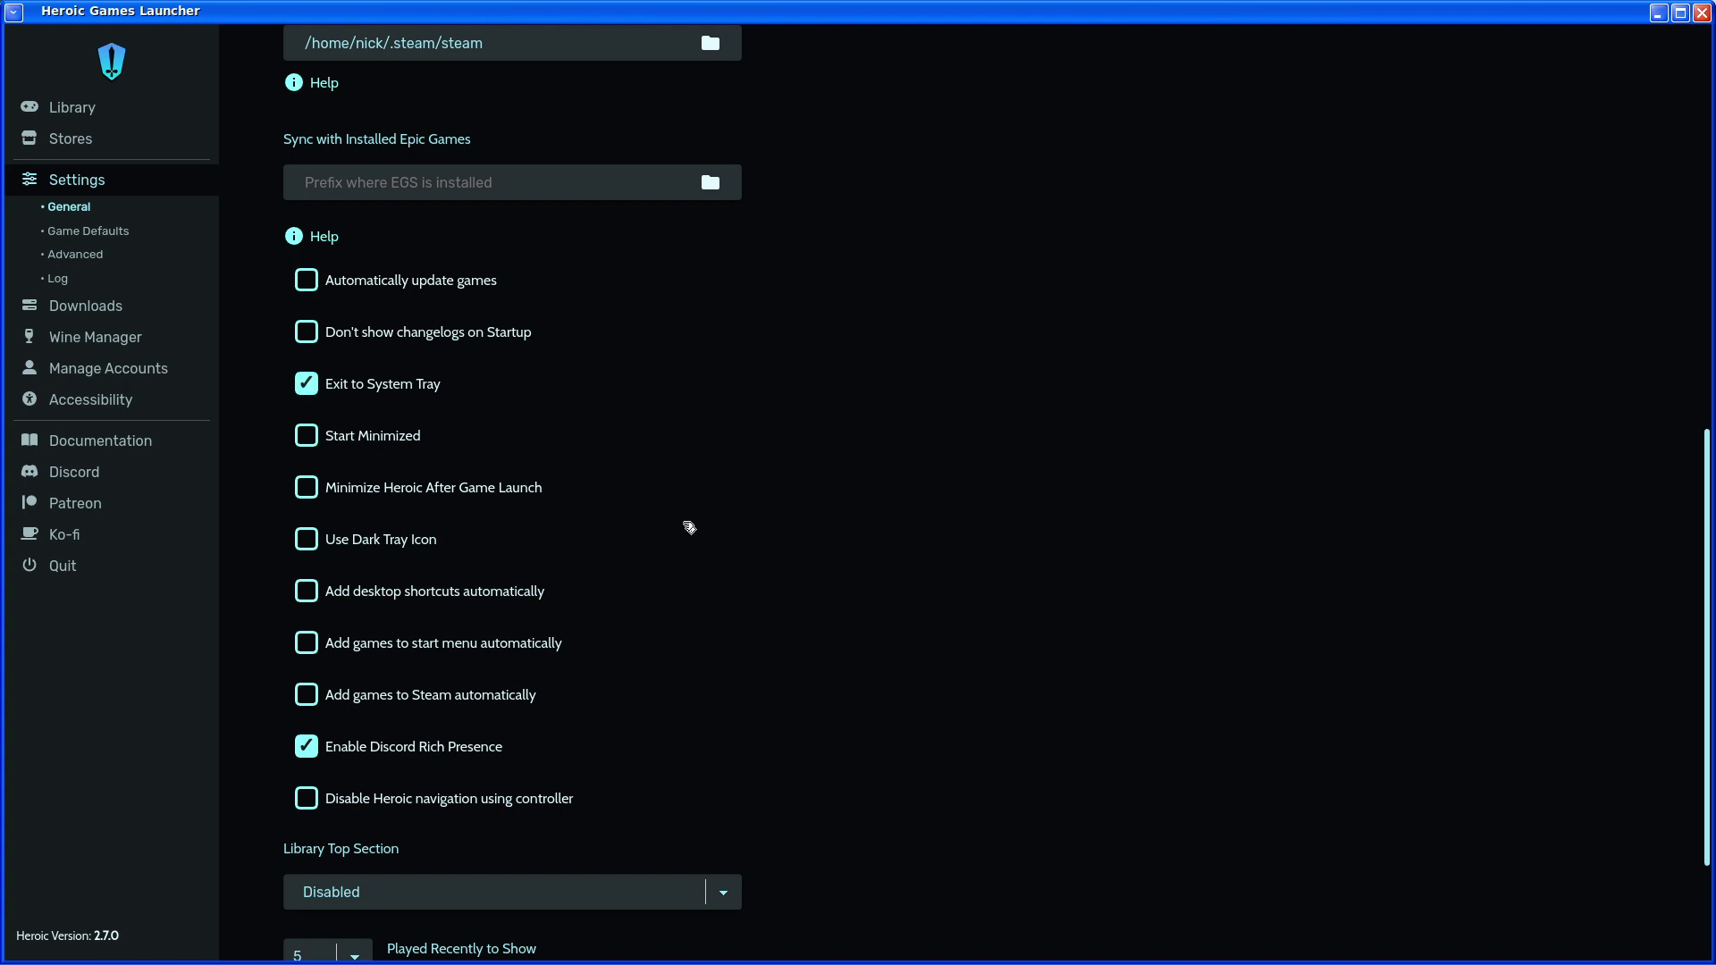
pyautogui.scroll(-3, 686, 527)
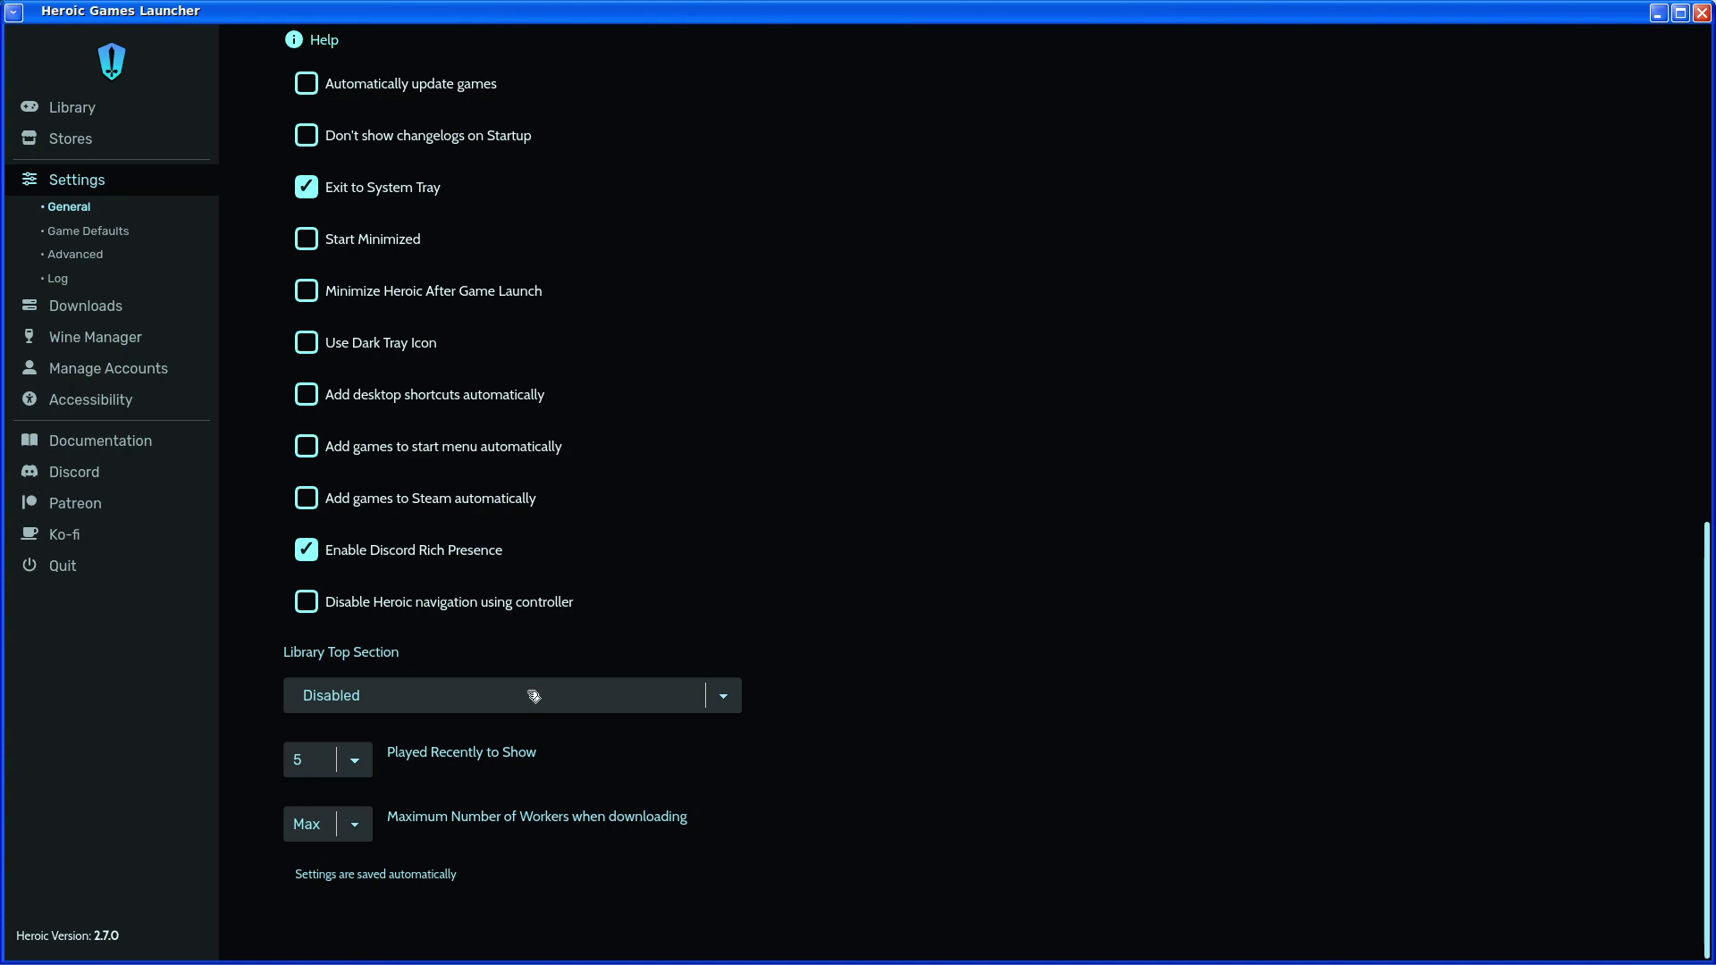
pyautogui.scroll(10, 524, 765)
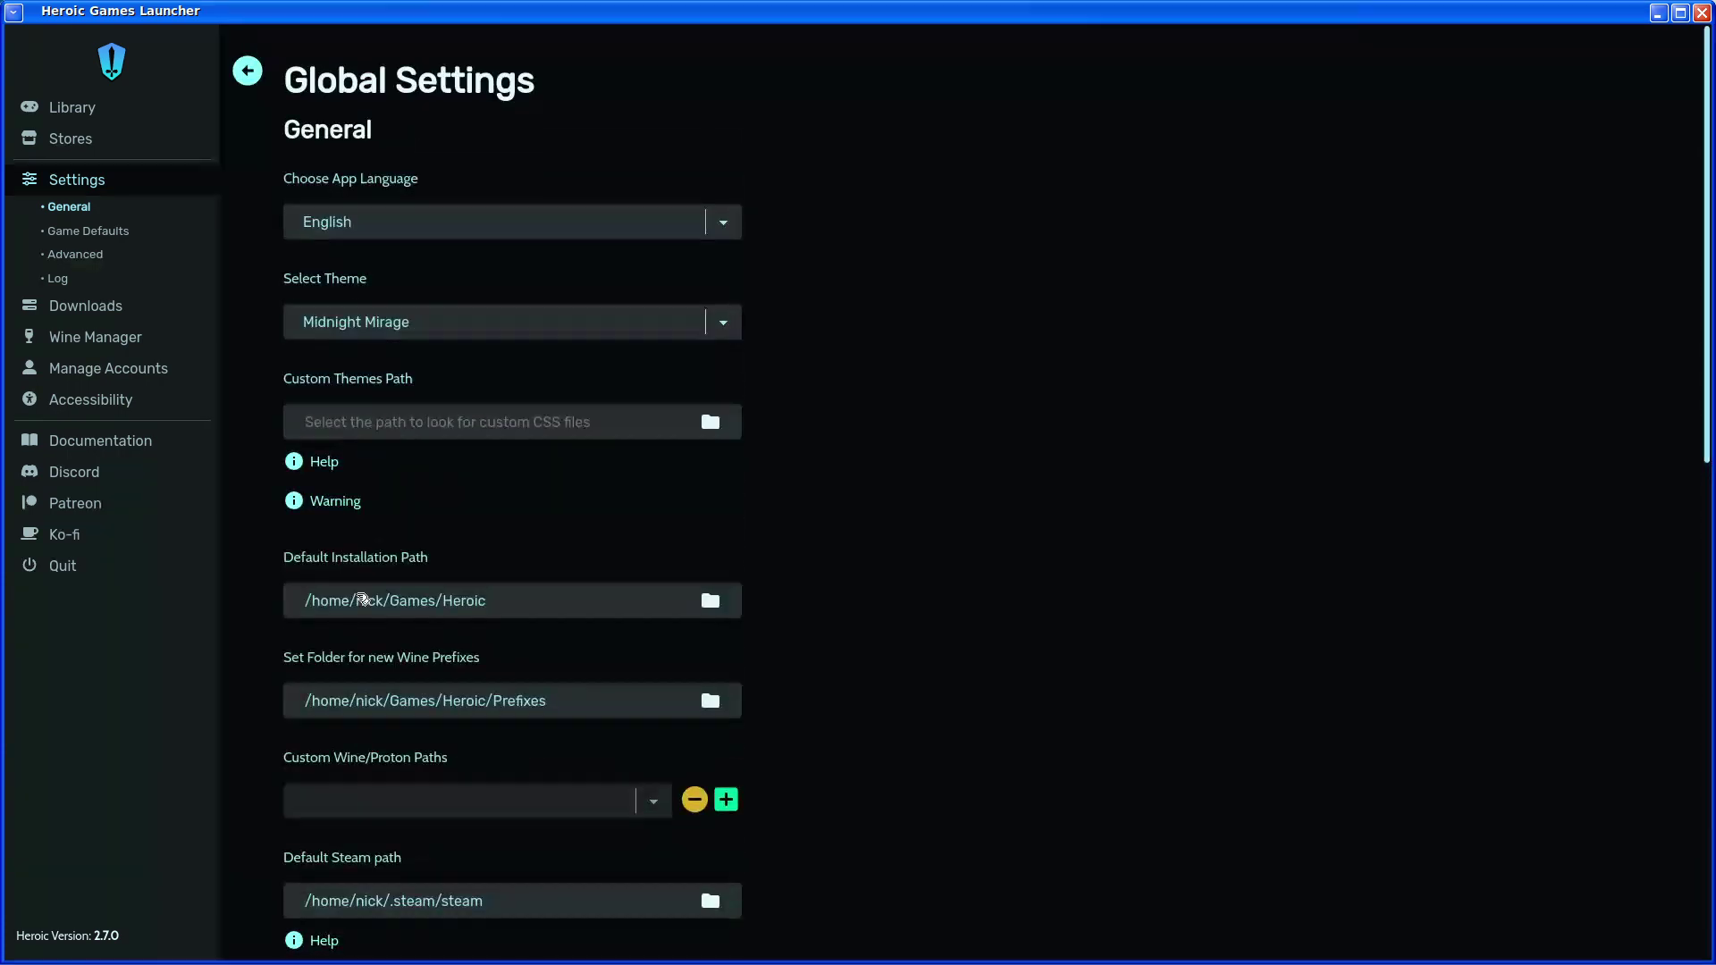
# Examine the game default settings, including the selectable Wine versions, keeping Wine - lutris-7.2-2-x86_64 as the default
pyautogui.click(85, 230)
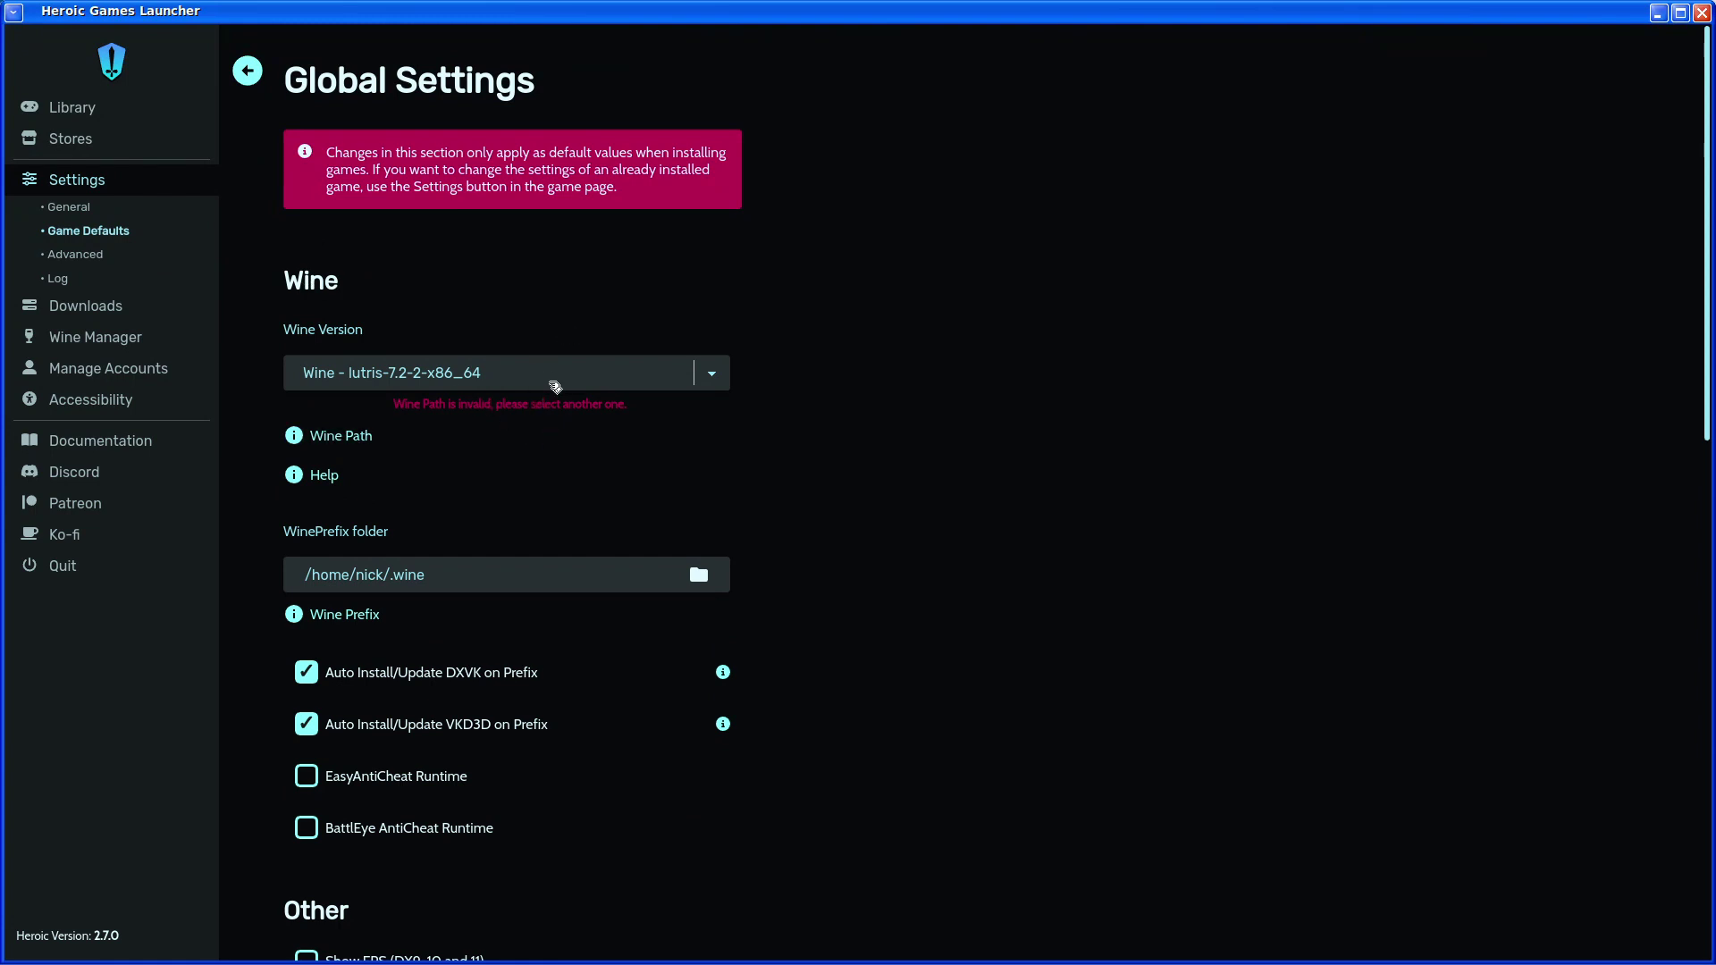
pyautogui.click(490, 378)
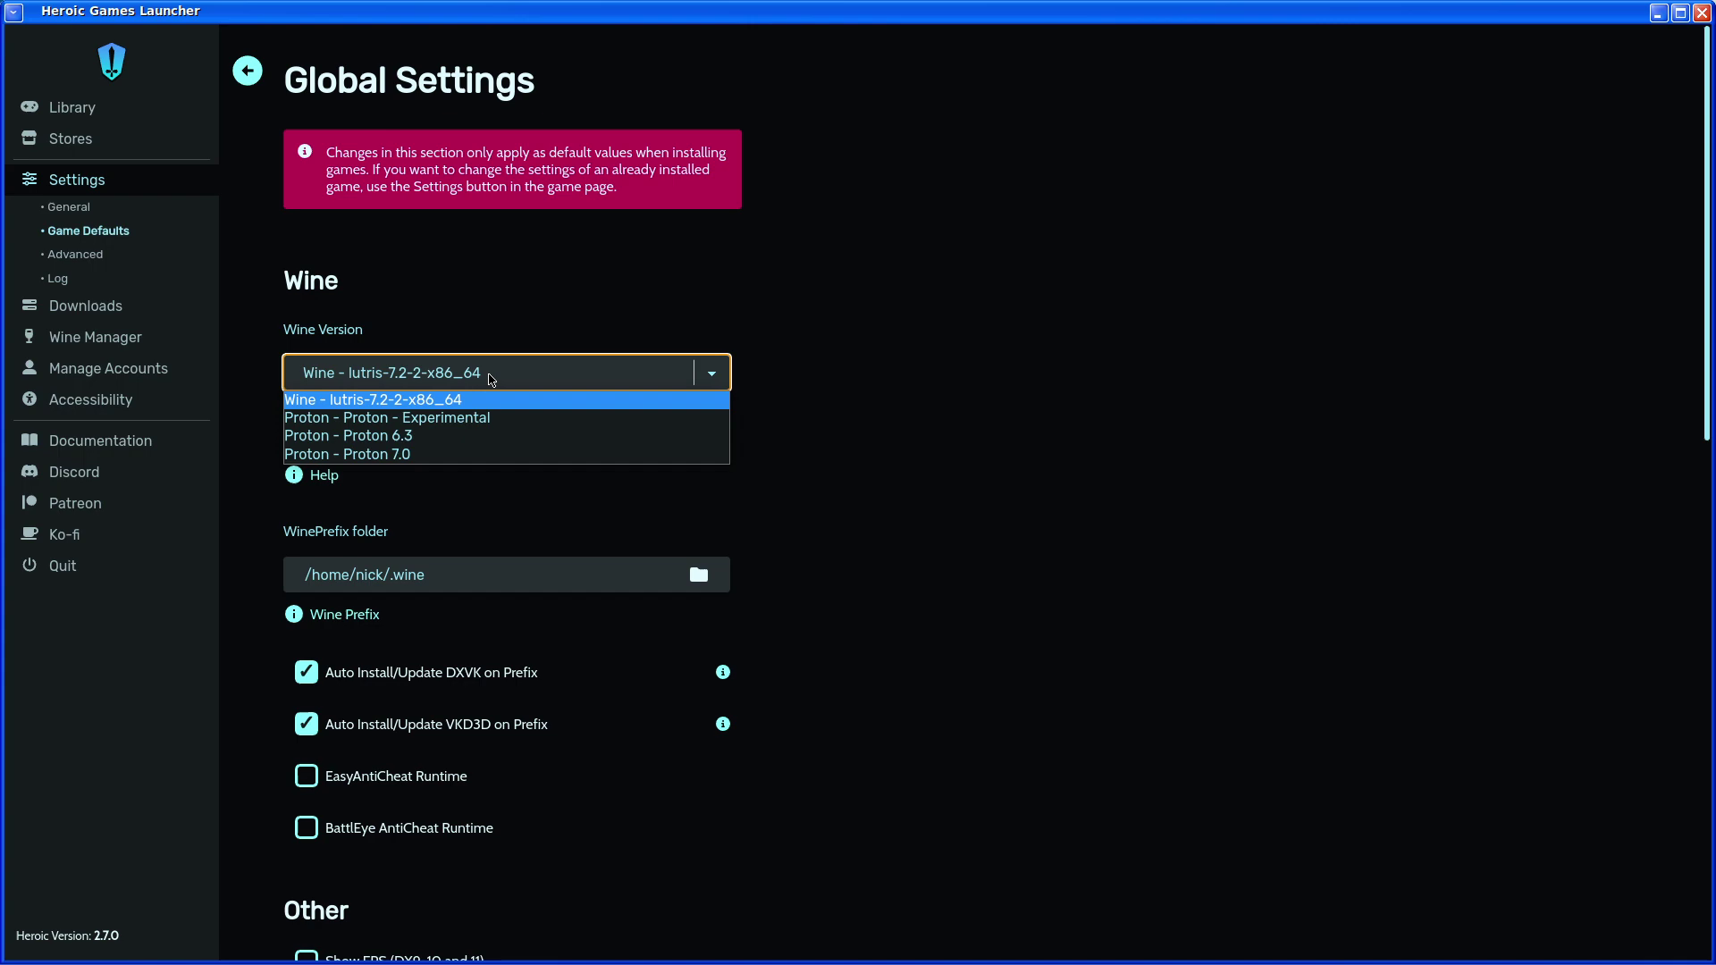
pyautogui.click(500, 399)
pyautogui.scroll(-2, 1041, 401)
pyautogui.scroll(-4, 1041, 401)
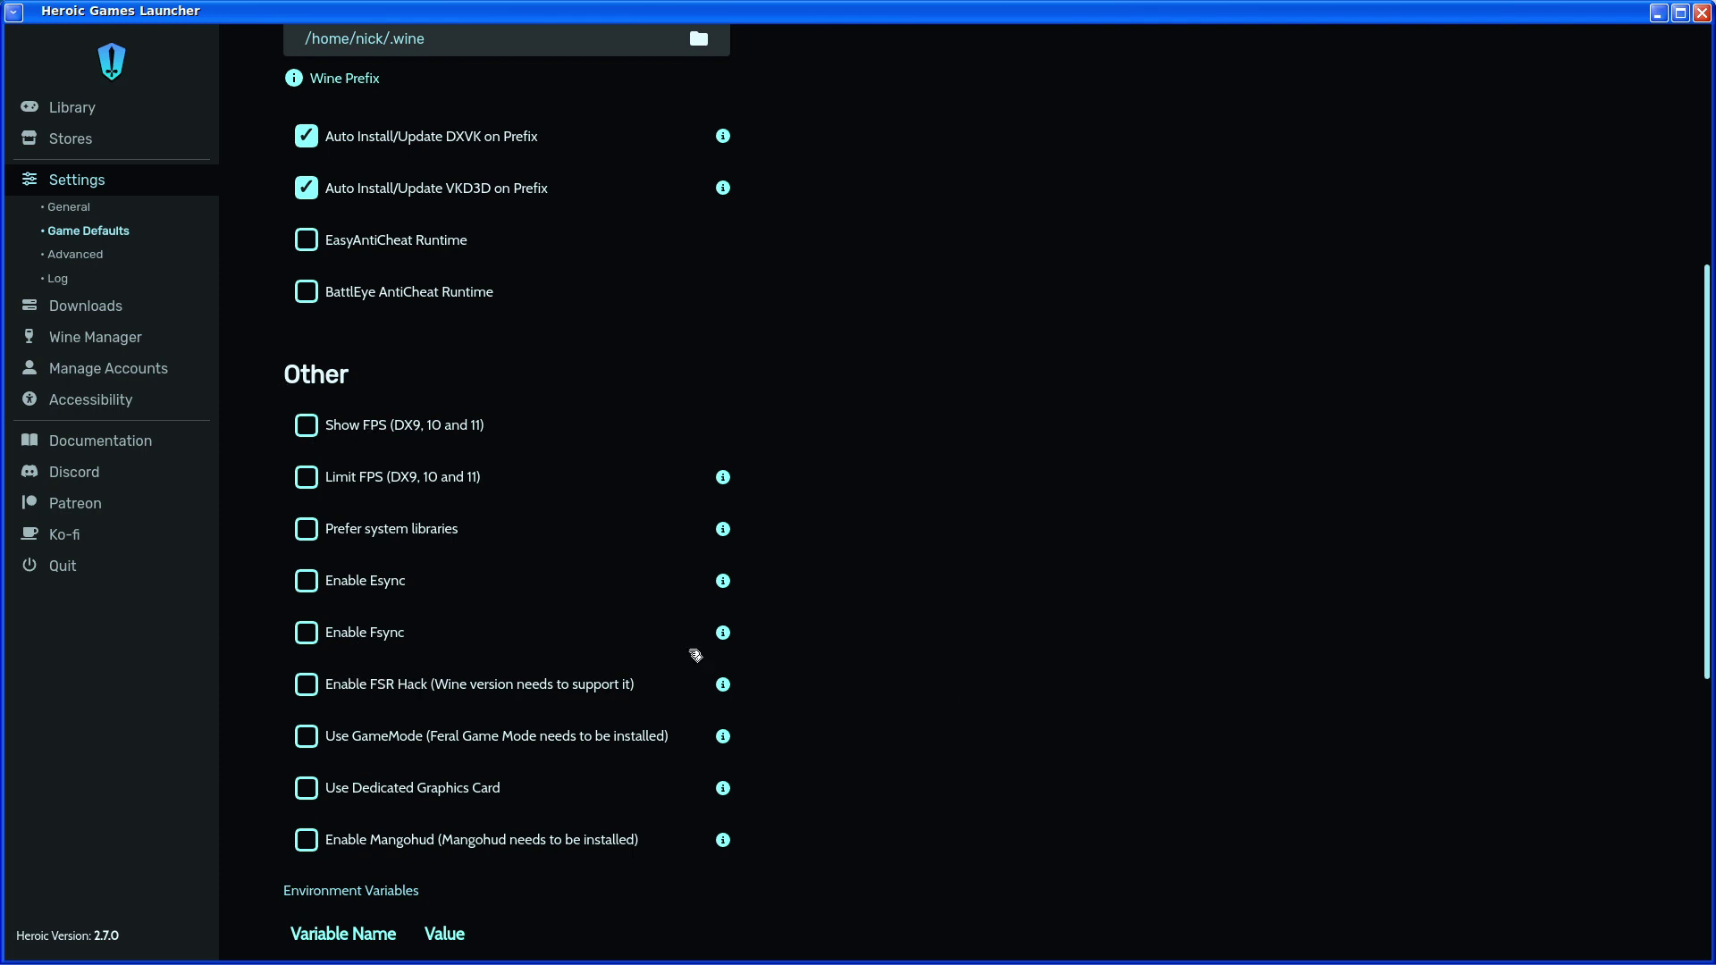
pyautogui.scroll(-3, 694, 652)
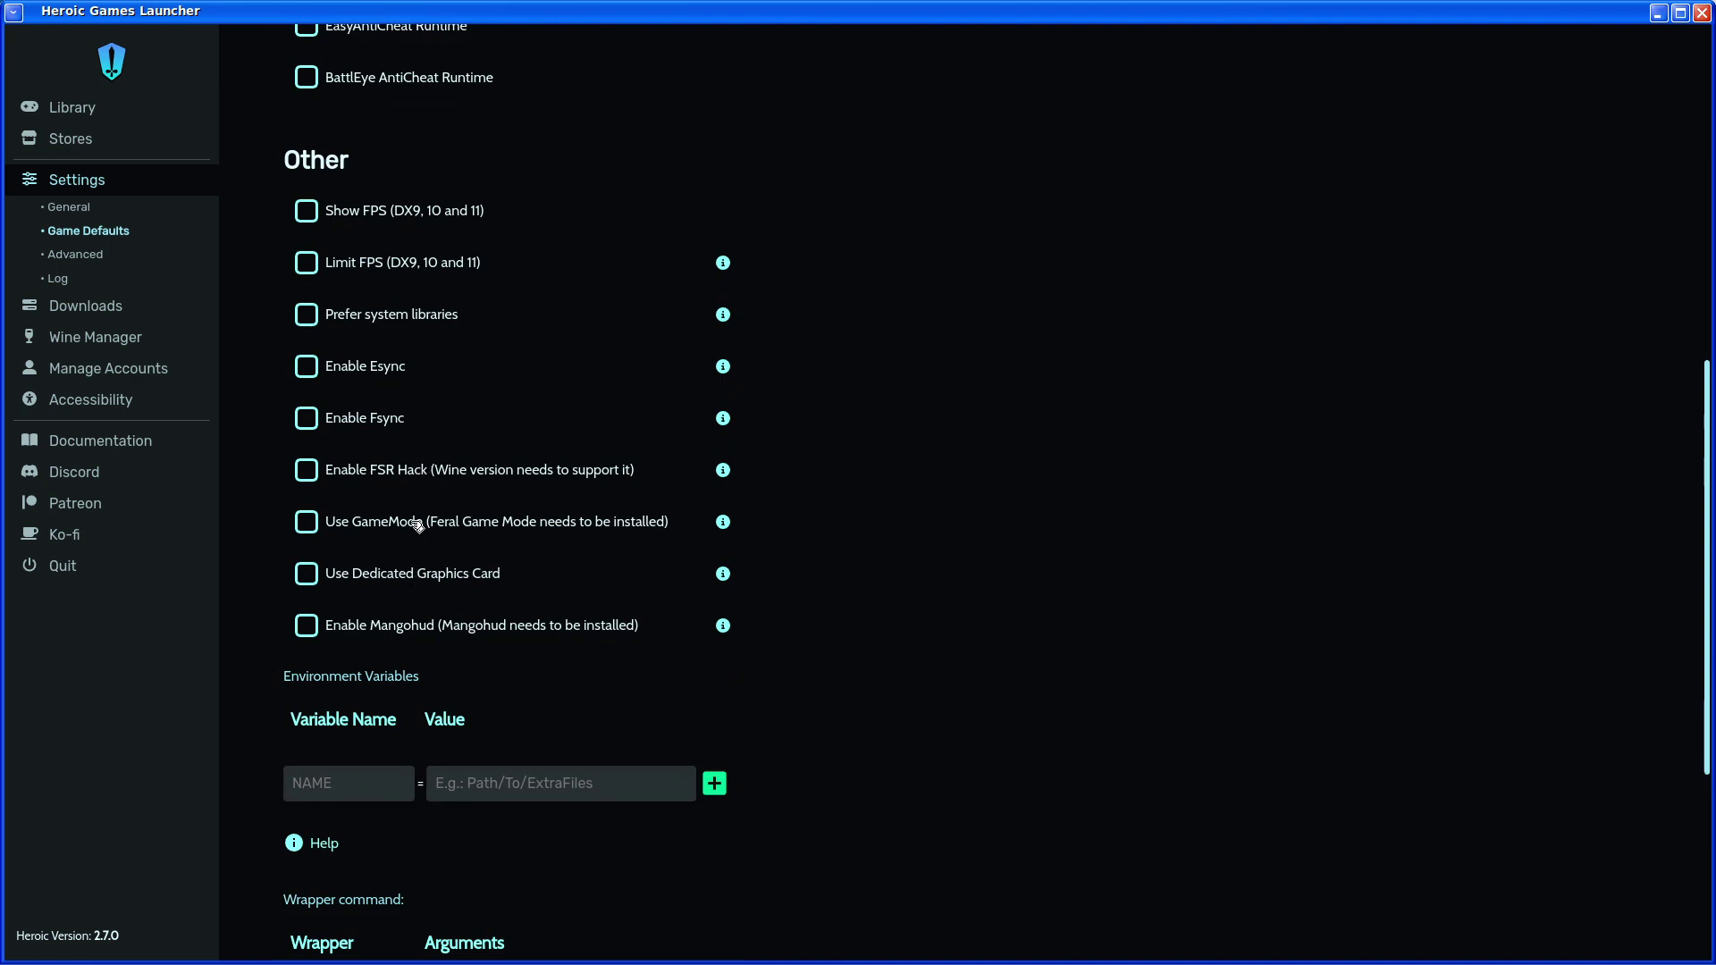
pyautogui.scroll(-3, 451, 492)
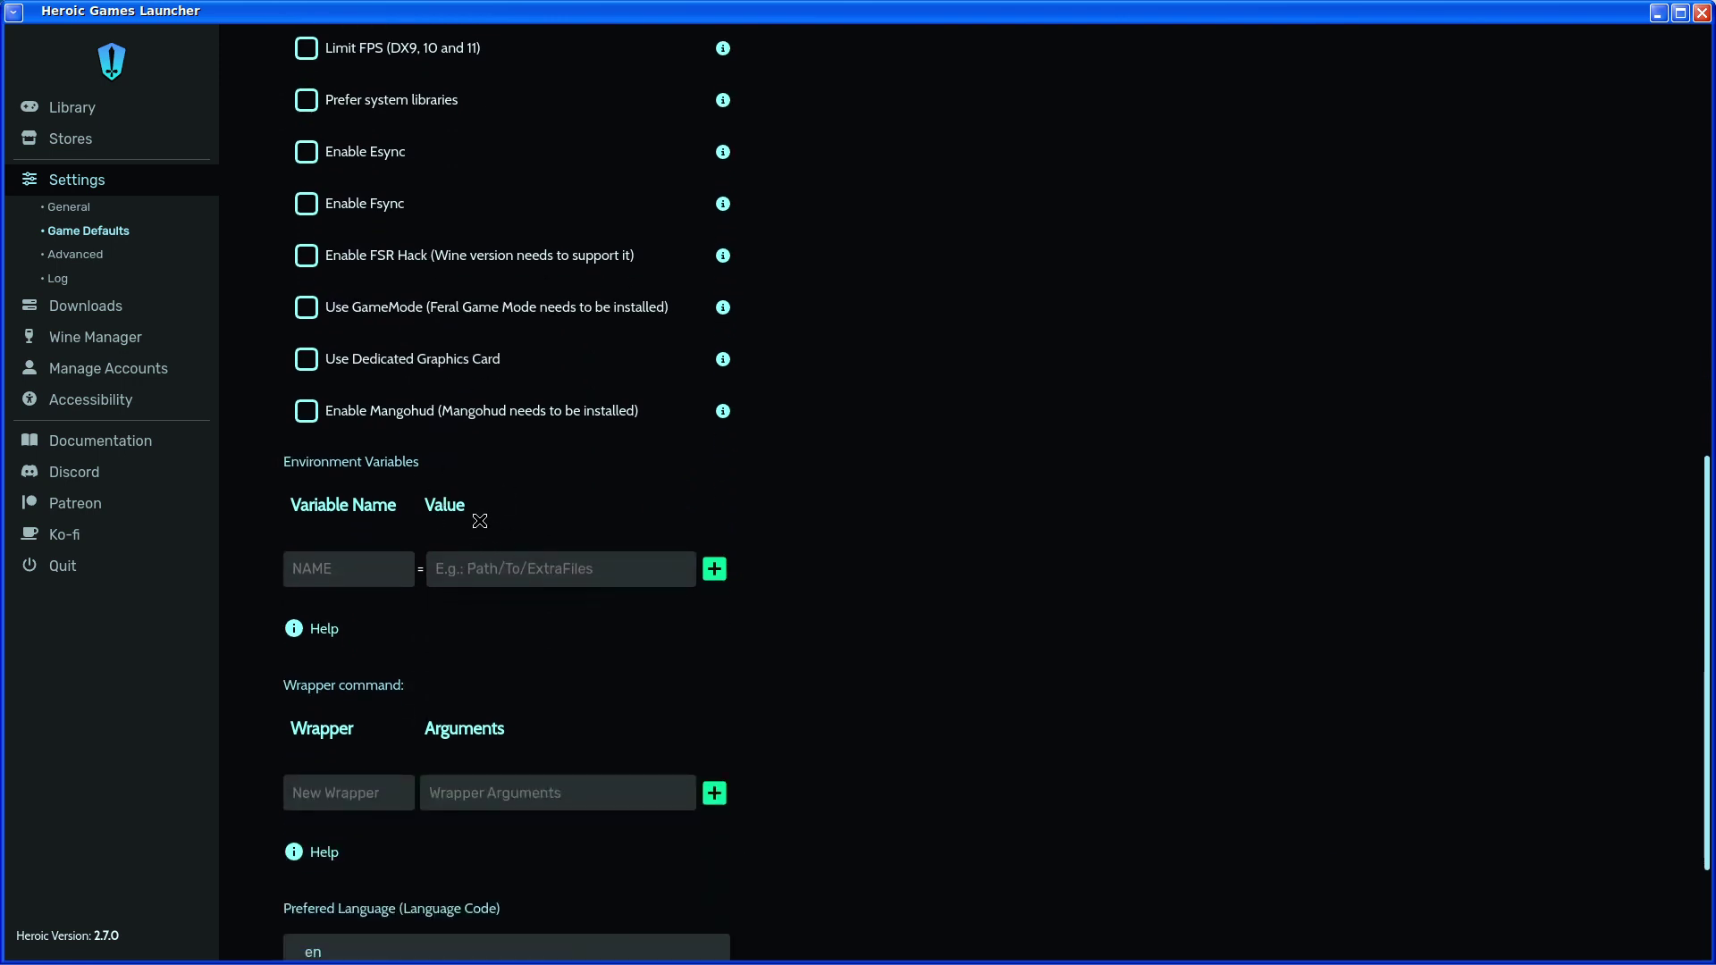
pyautogui.scroll(-3, 479, 520)
# View the advanced settings and the current log in the global settings
pyautogui.click(156, 256)
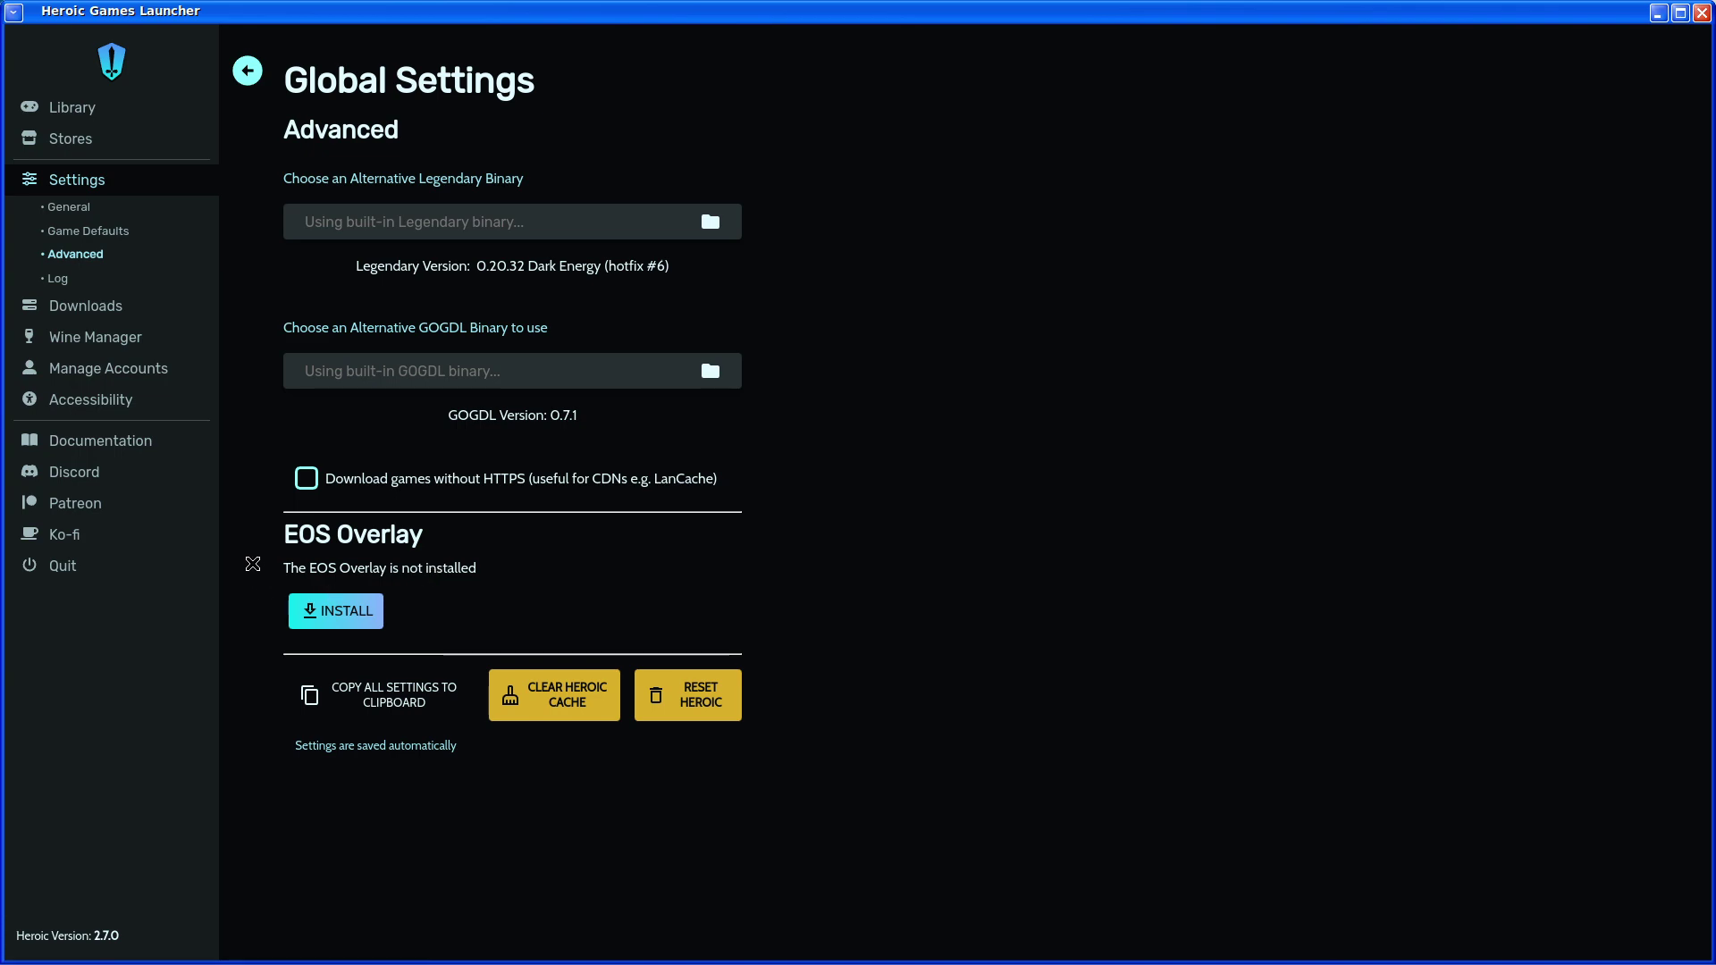
pyautogui.click(127, 281)
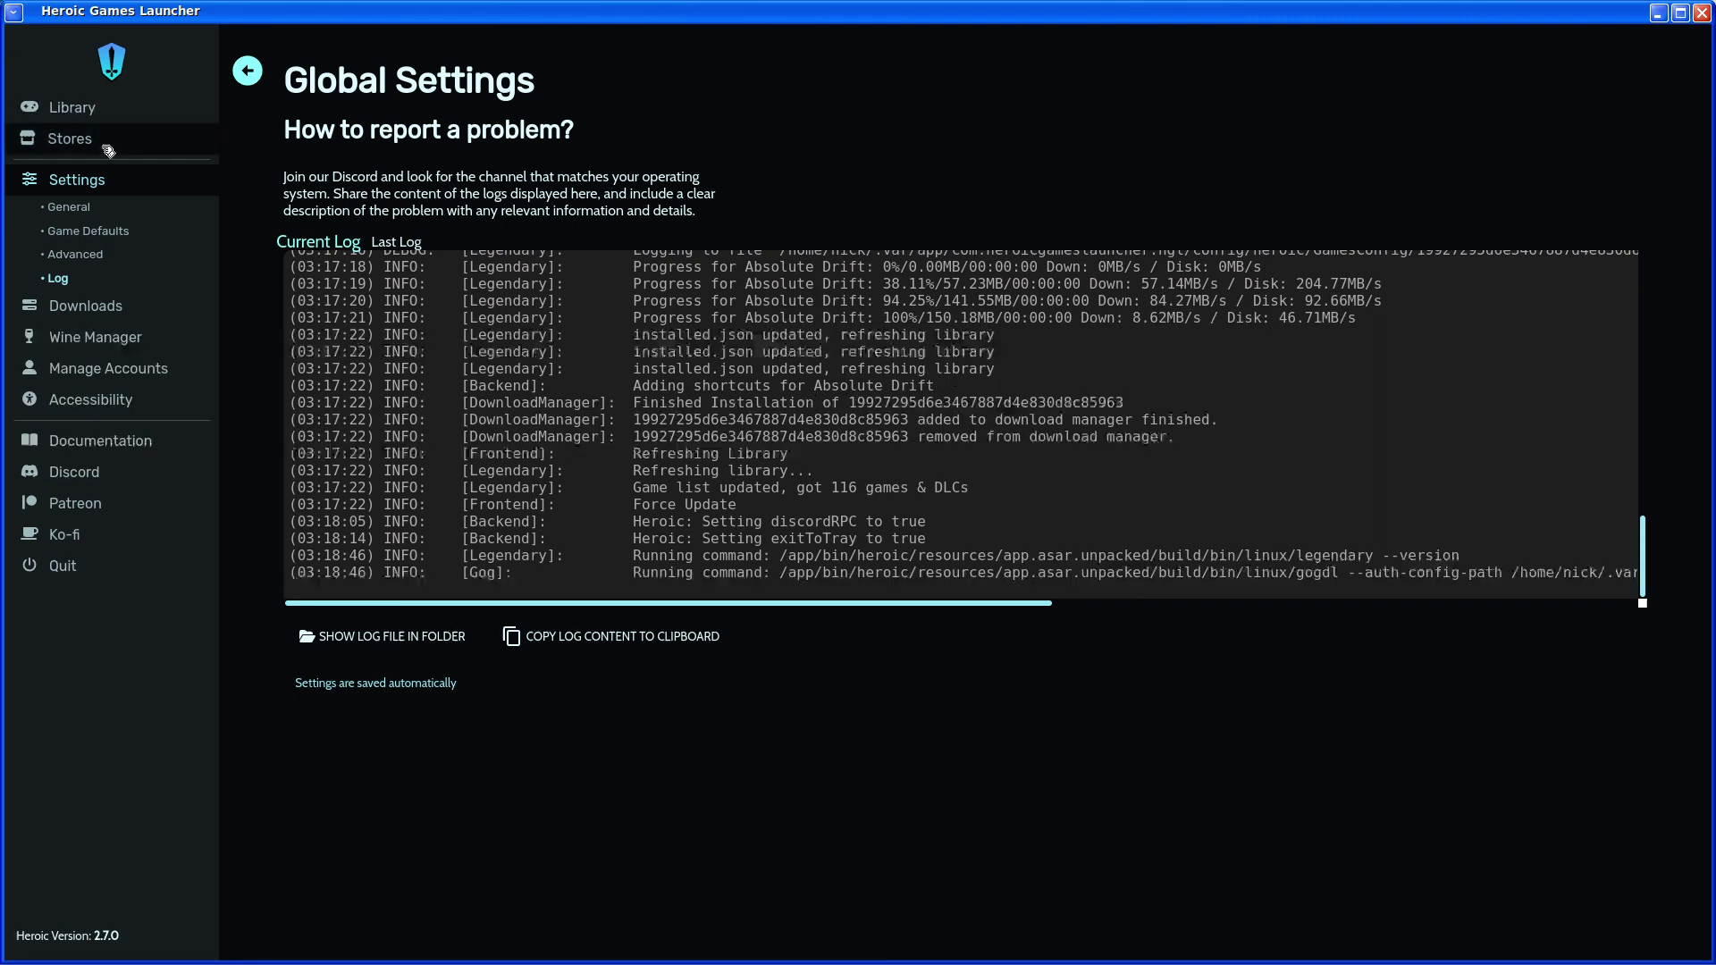
# Look over the Wine Manager, Downloads and Accessibility pages
pyautogui.click(161, 343)
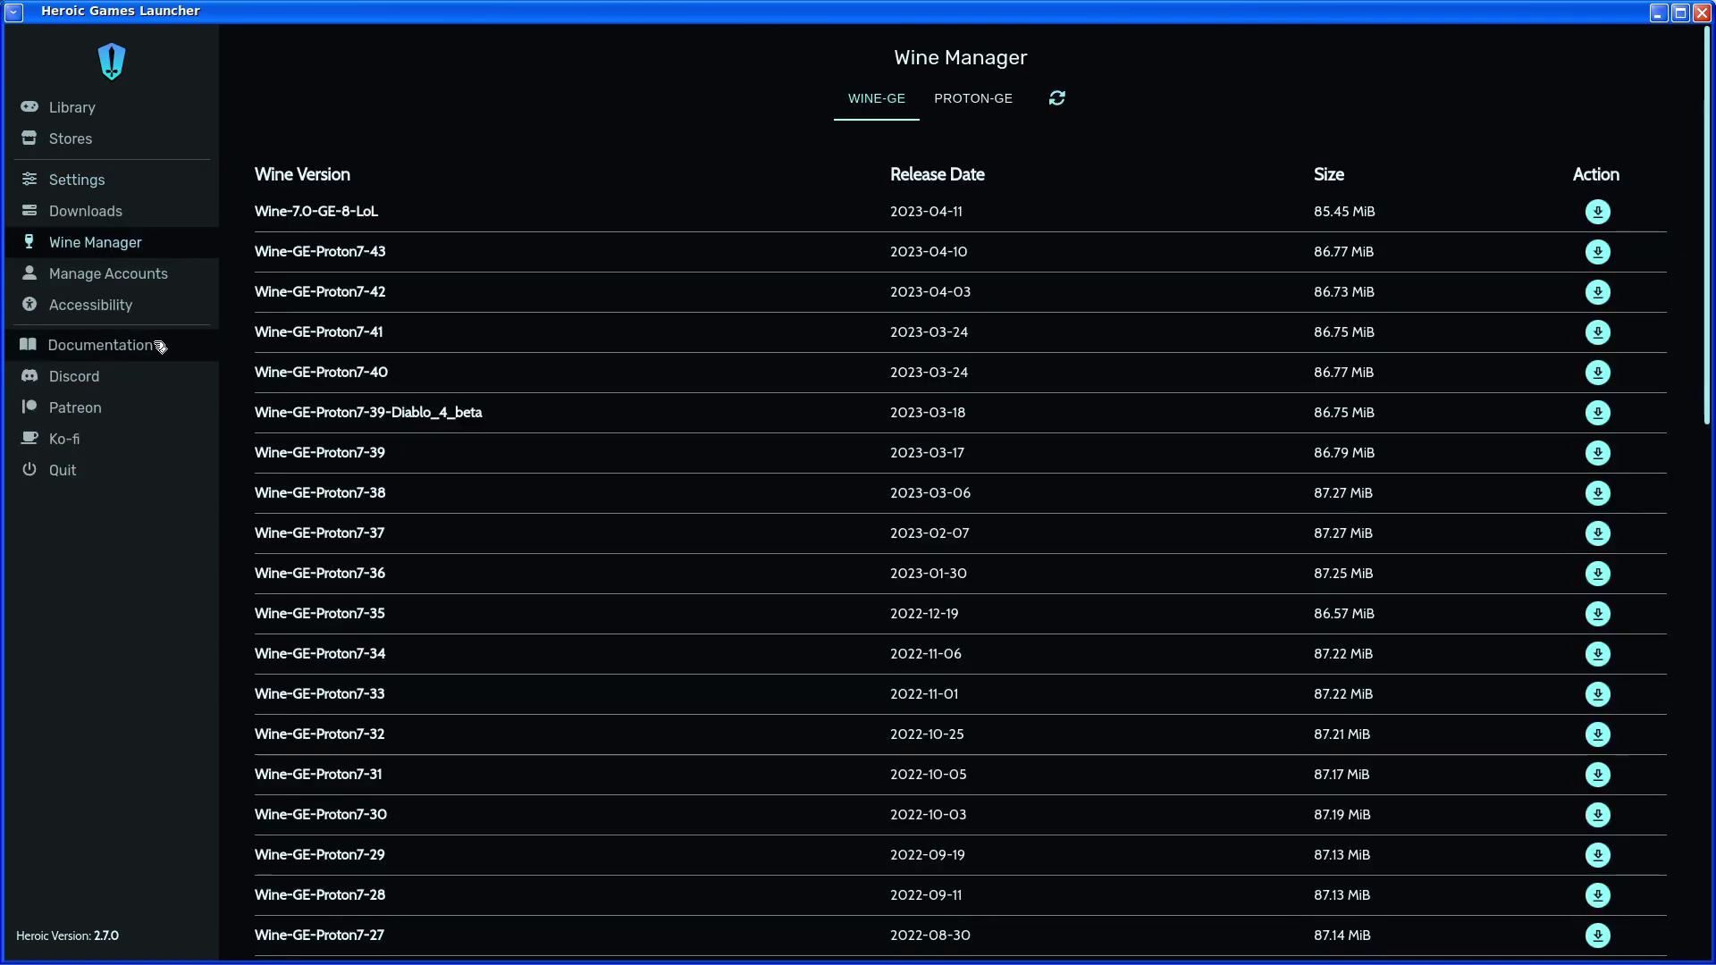
pyautogui.click(125, 215)
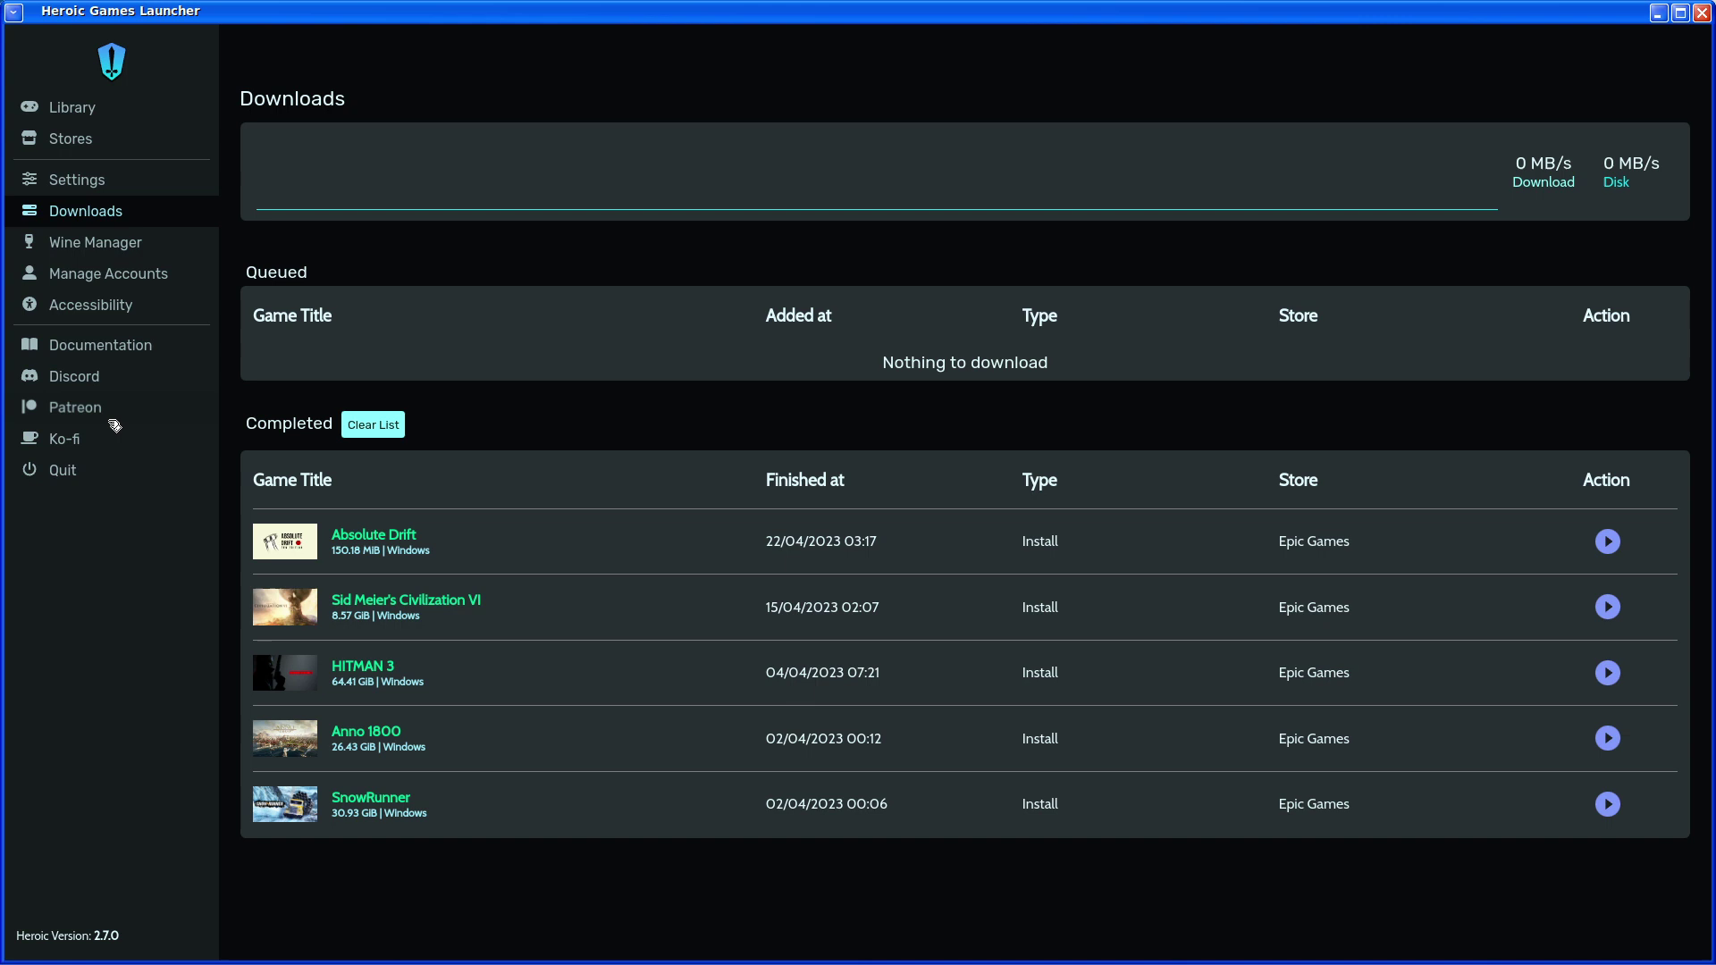
pyautogui.click(117, 305)
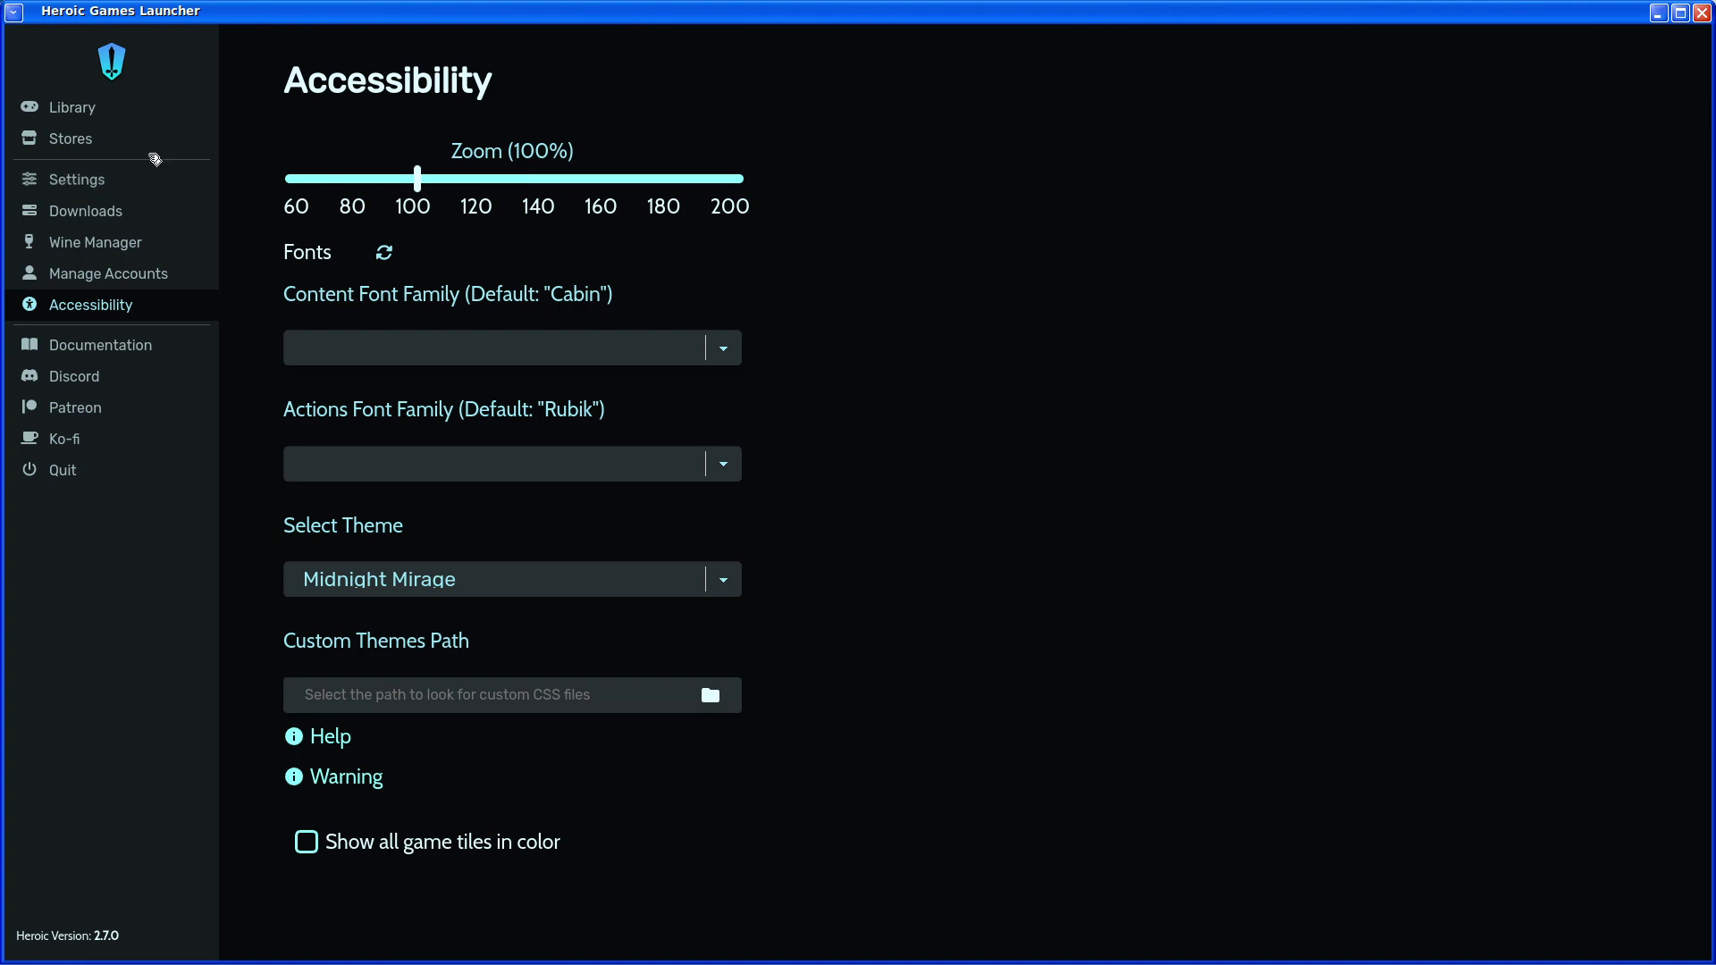
# Install The Escapists 2 from the library using Wine - lutris-7.2-2-x86_64 and view its download progress
pyautogui.click(125, 109)
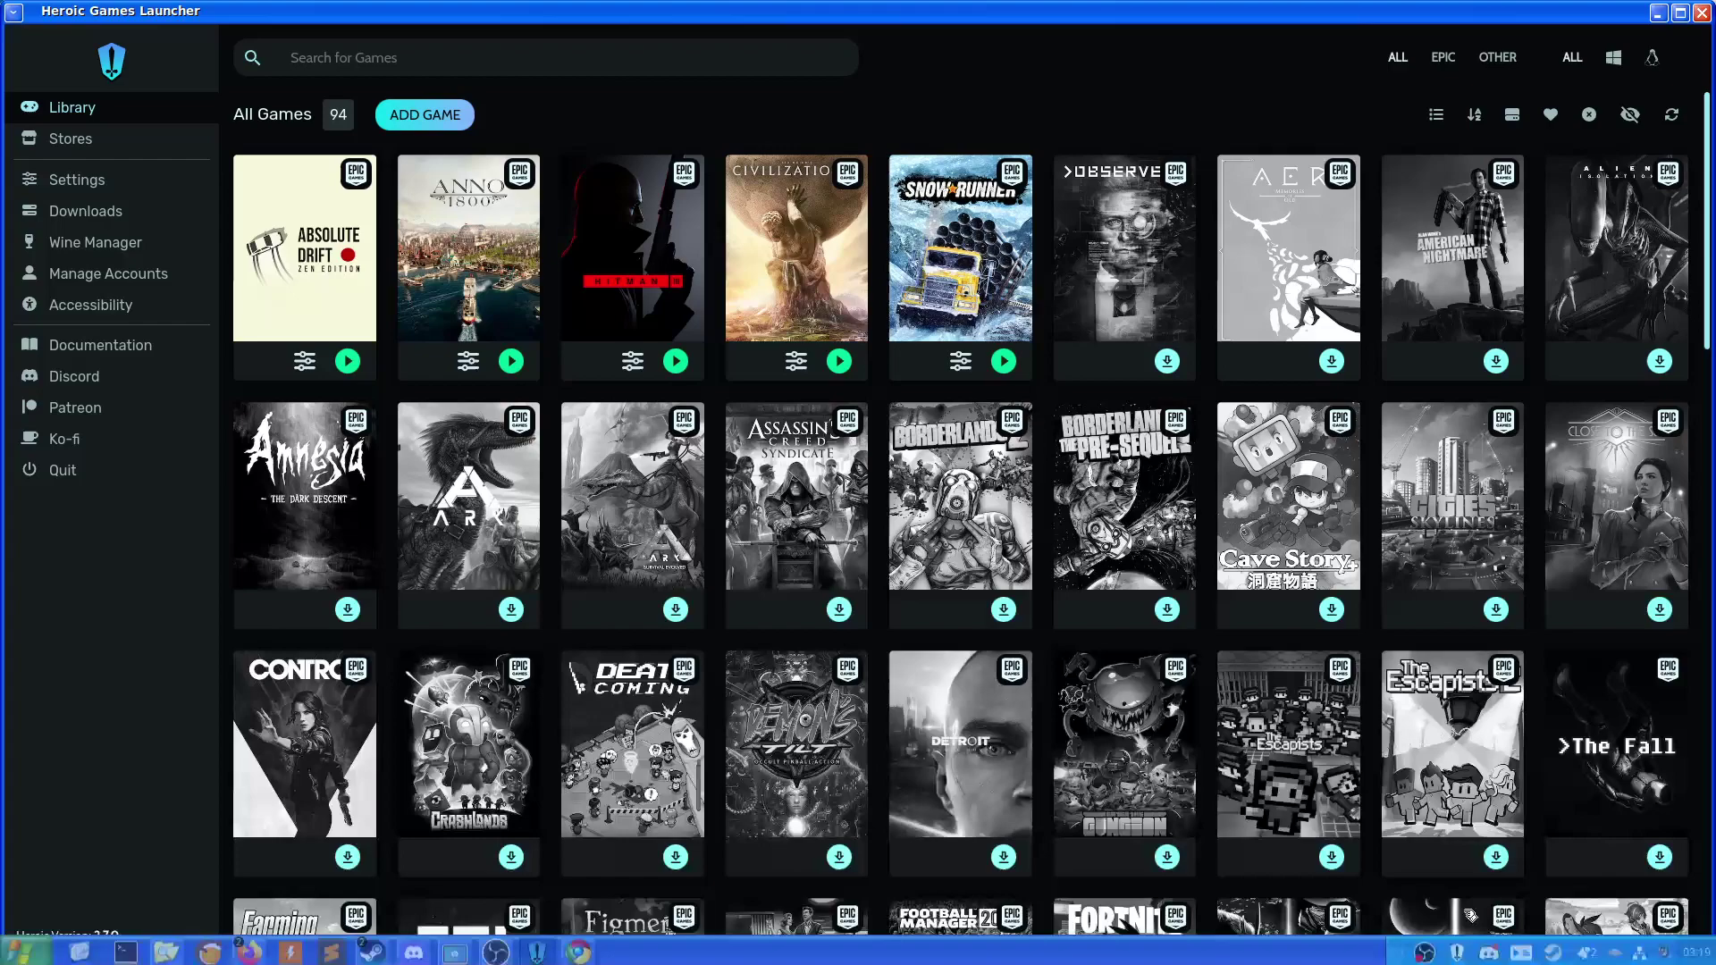
pyautogui.click(1495, 857)
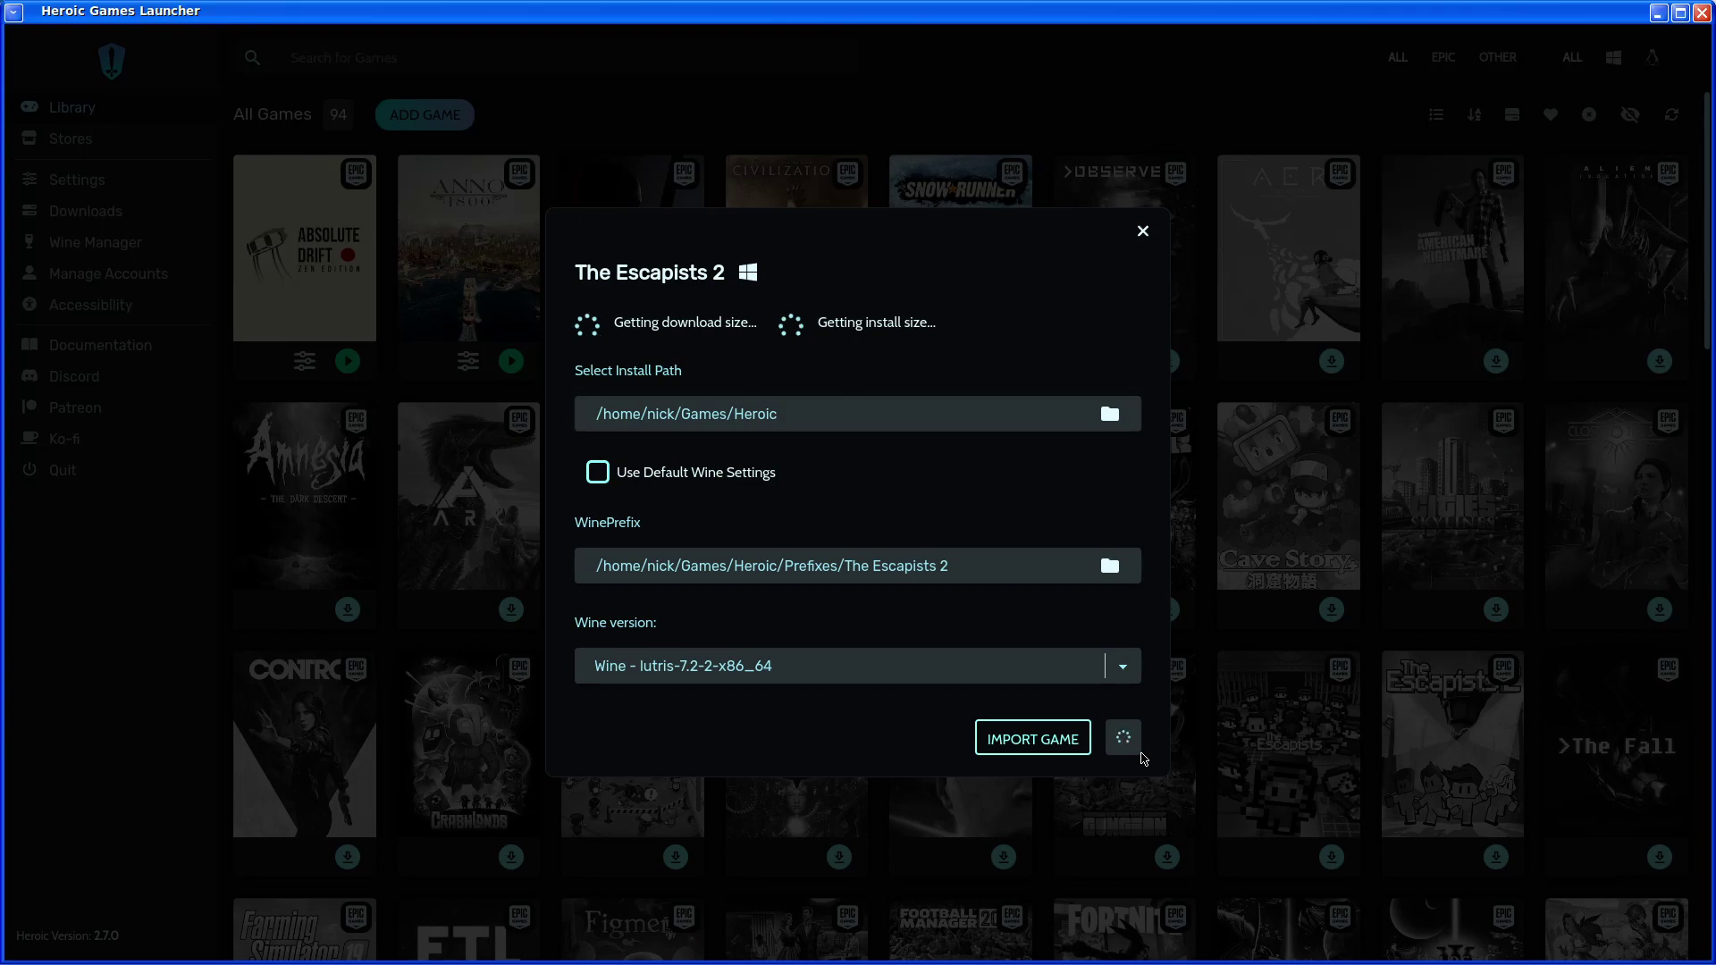
pyautogui.click(1138, 758)
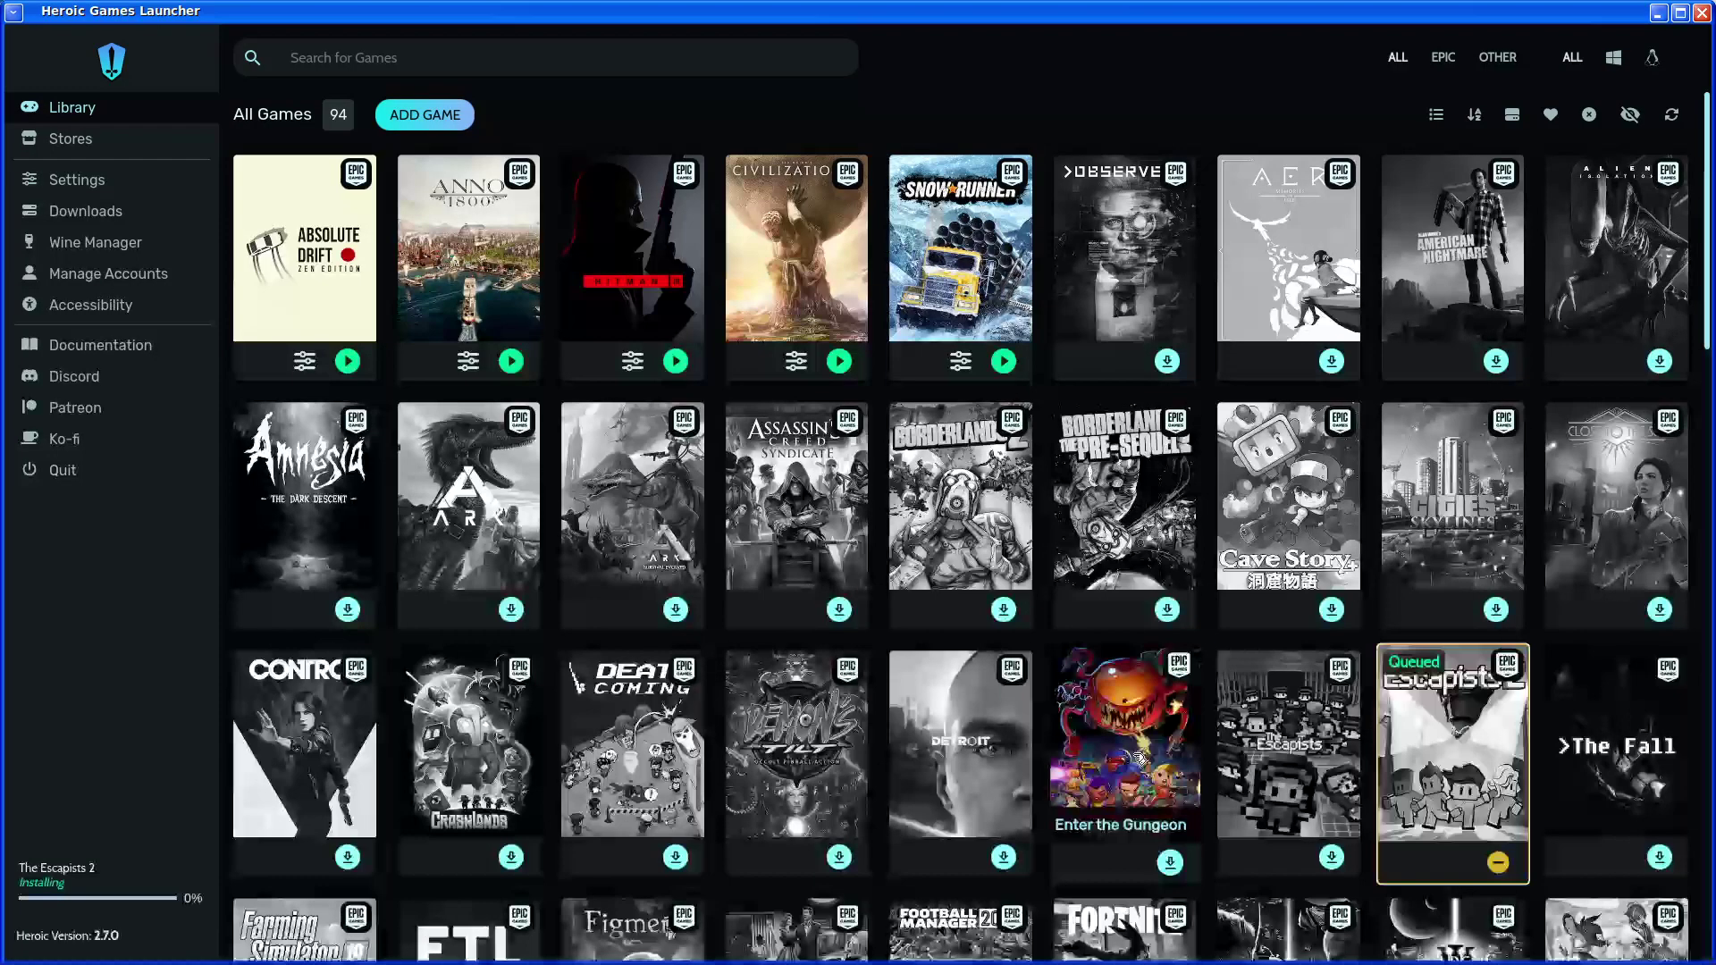
pyautogui.click(84, 901)
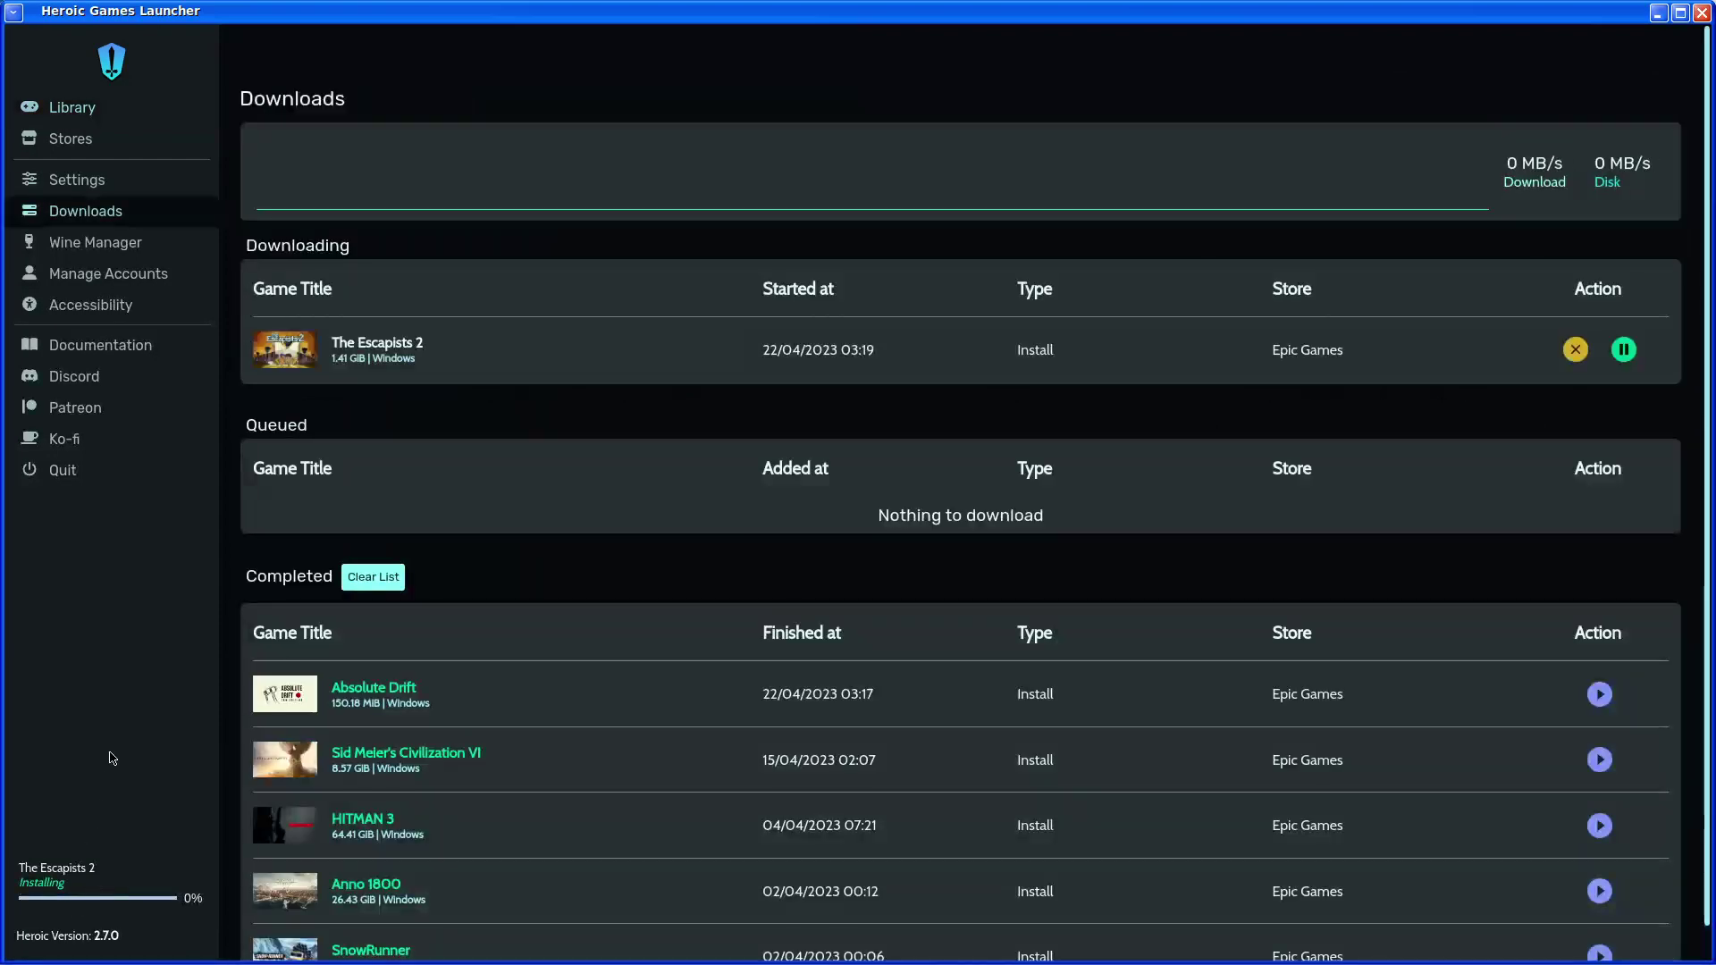